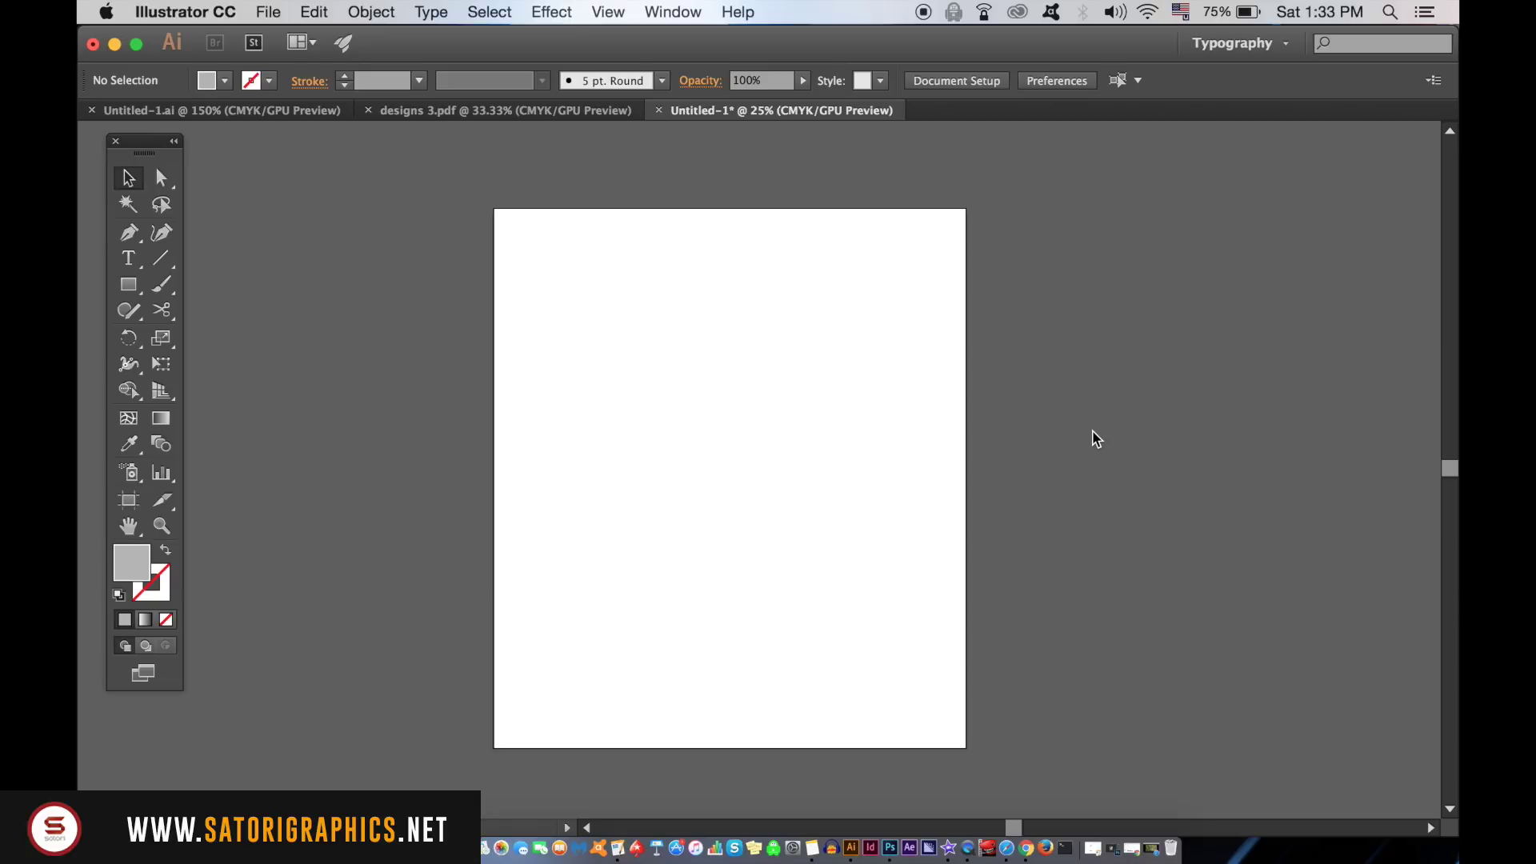
Step: Set the fill colour to C 0, M 0, Y 0, K 30
{"action": "double_click", "coordinate": [129, 565]}
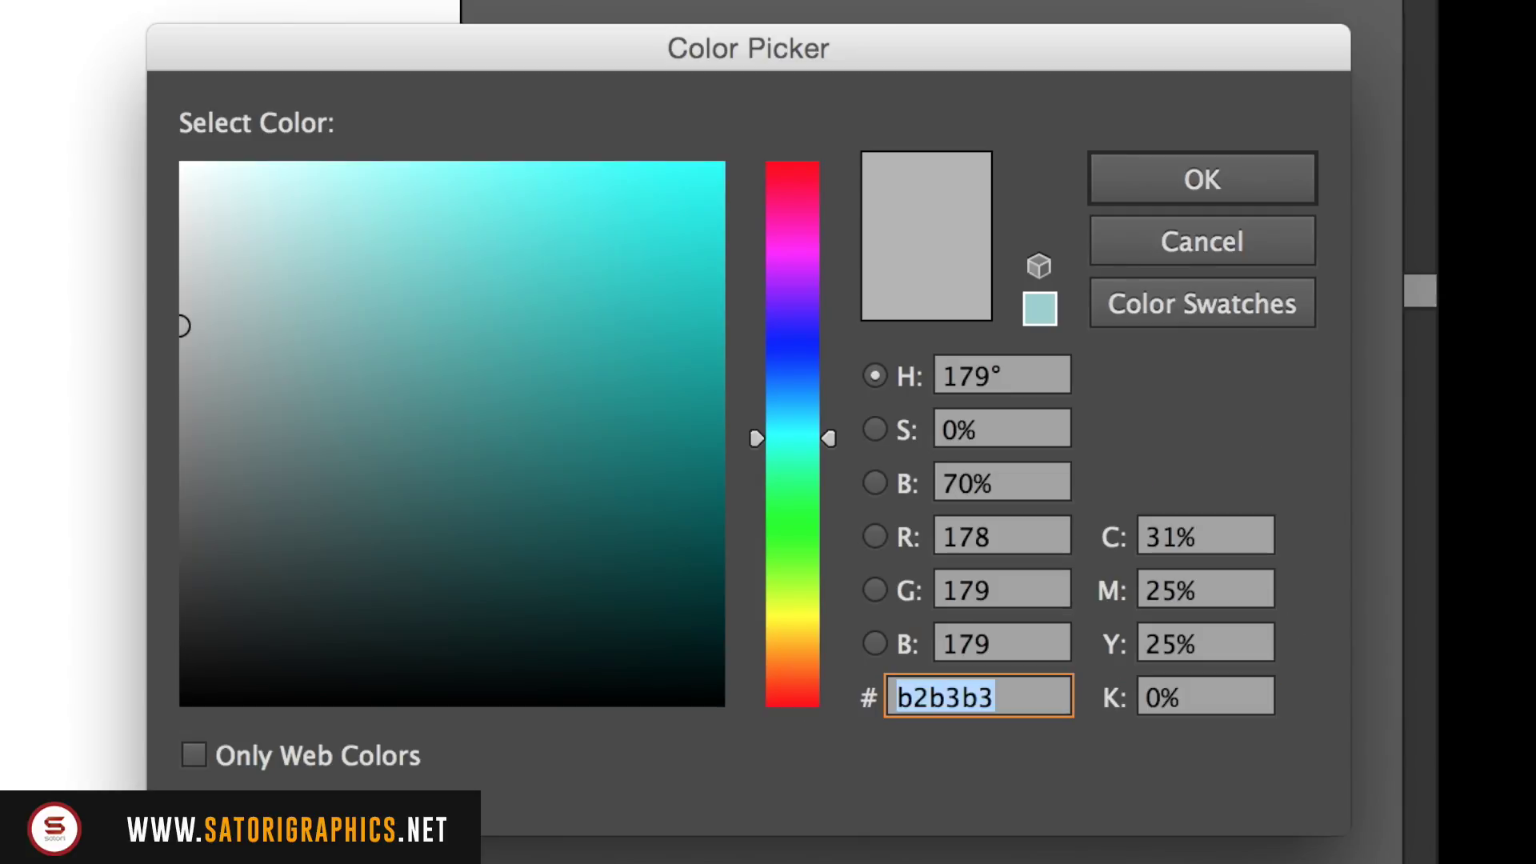
{"action": "left_click", "coordinate": [1212, 539]}
{"action": "type", "text": "0"}
{"action": "key", "text": "Tab"}
{"action": "type", "text": "0"}
{"action": "key", "text": "Tab"}
{"action": "type", "text": "0"}
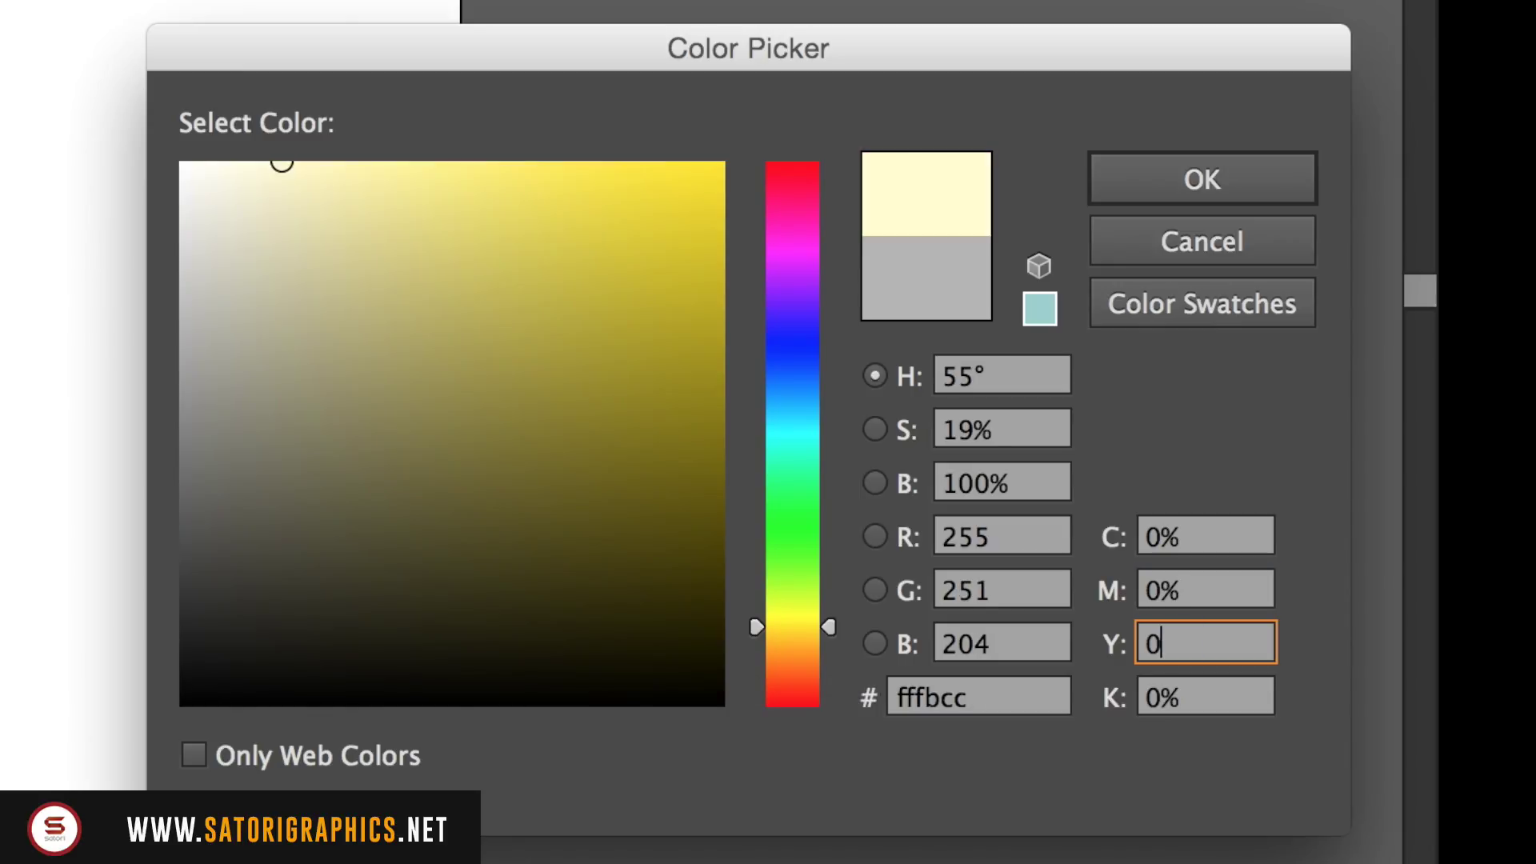
{"action": "key", "text": "Tab"}
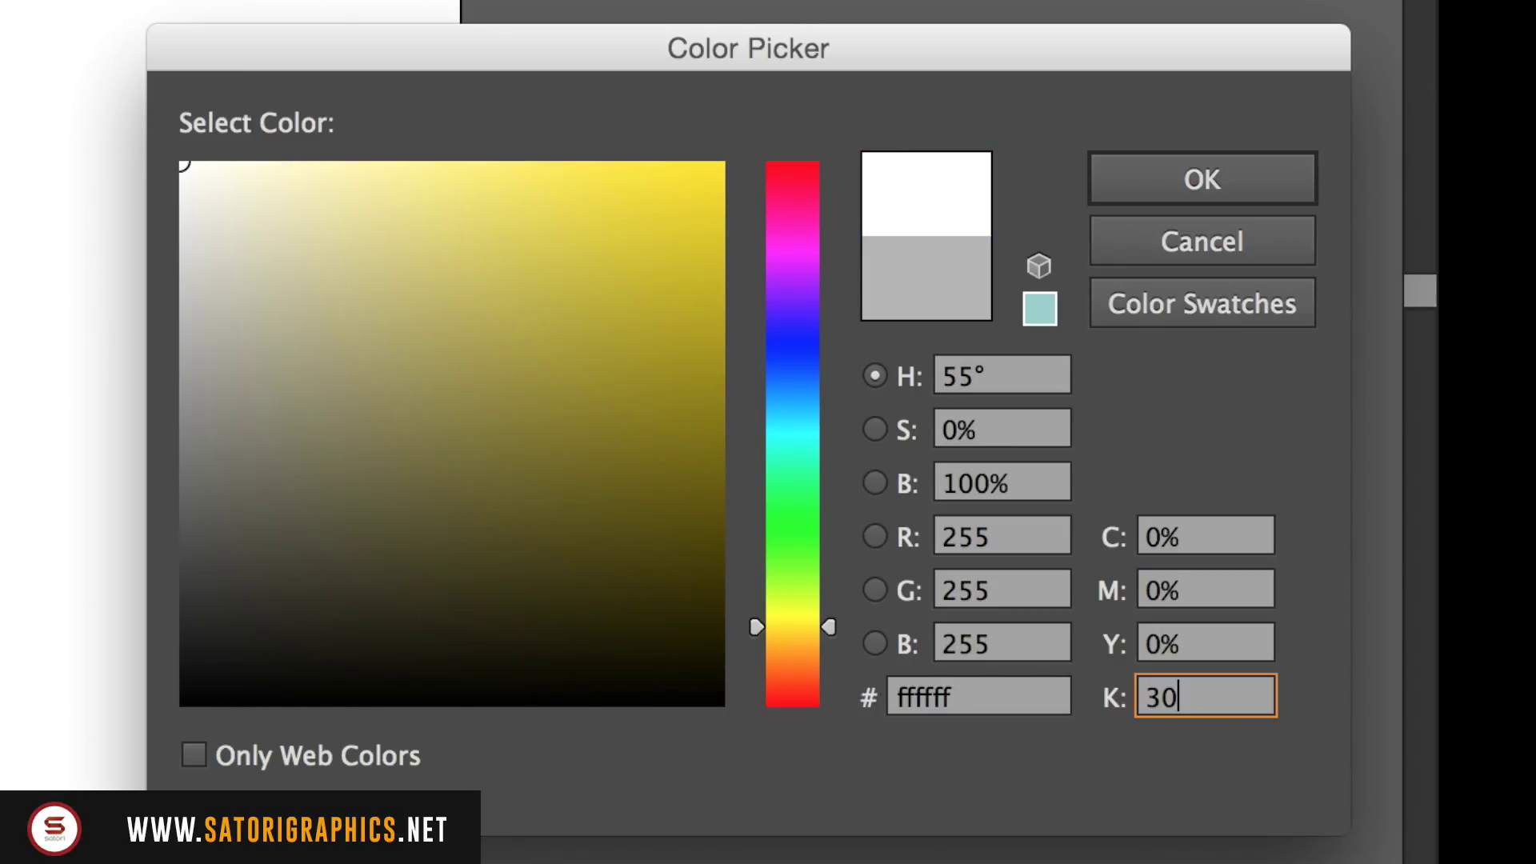
{"action": "type", "text": "30"}
{"action": "key", "text": "Return"}
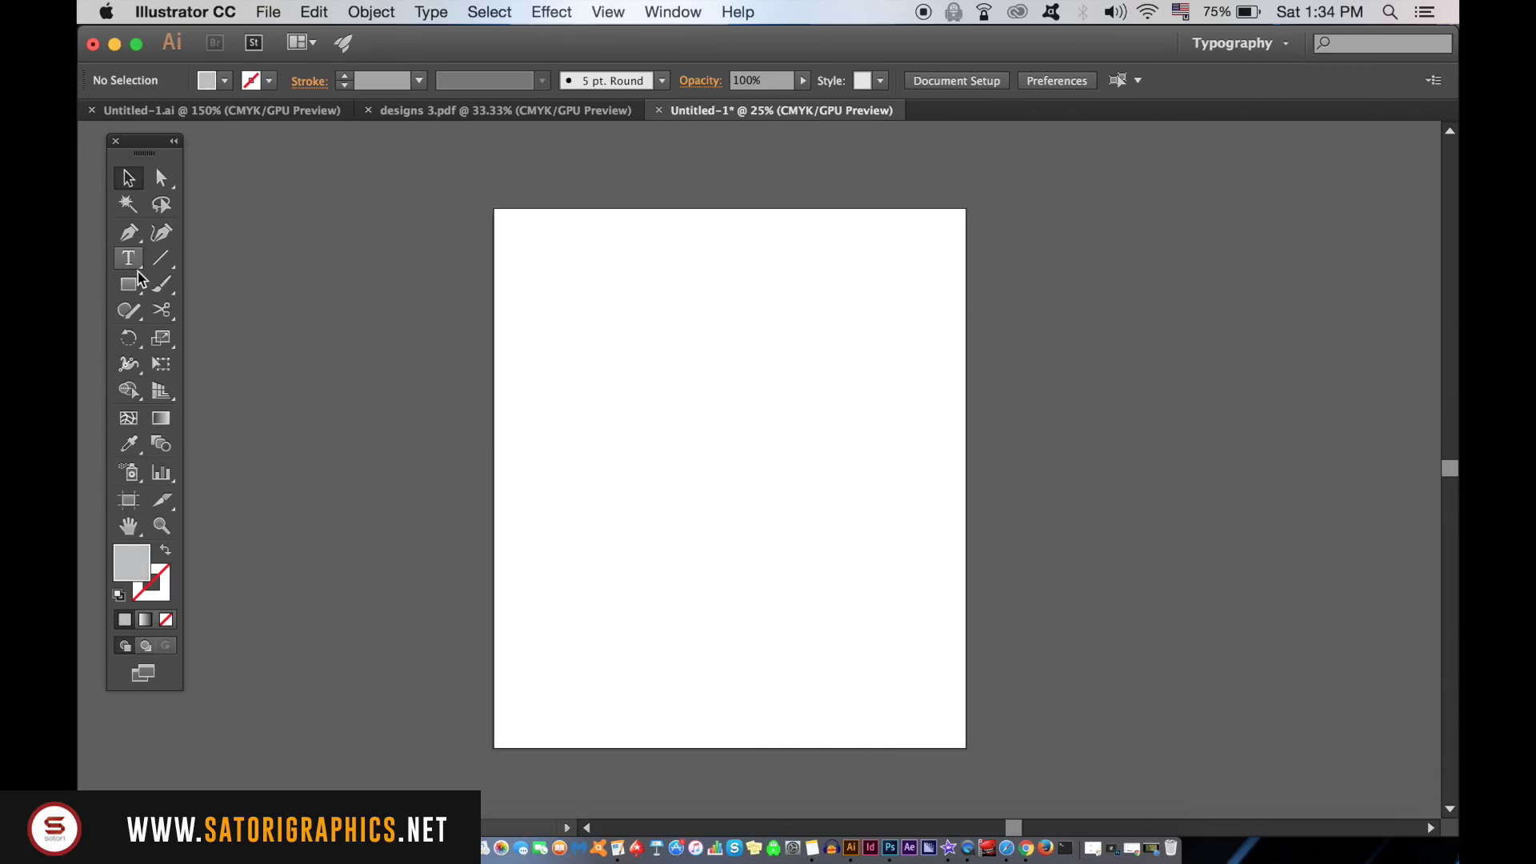
Step: Draw a grey background rectangle covering the whole artboard and lock it
{"action": "key", "text": "m"}
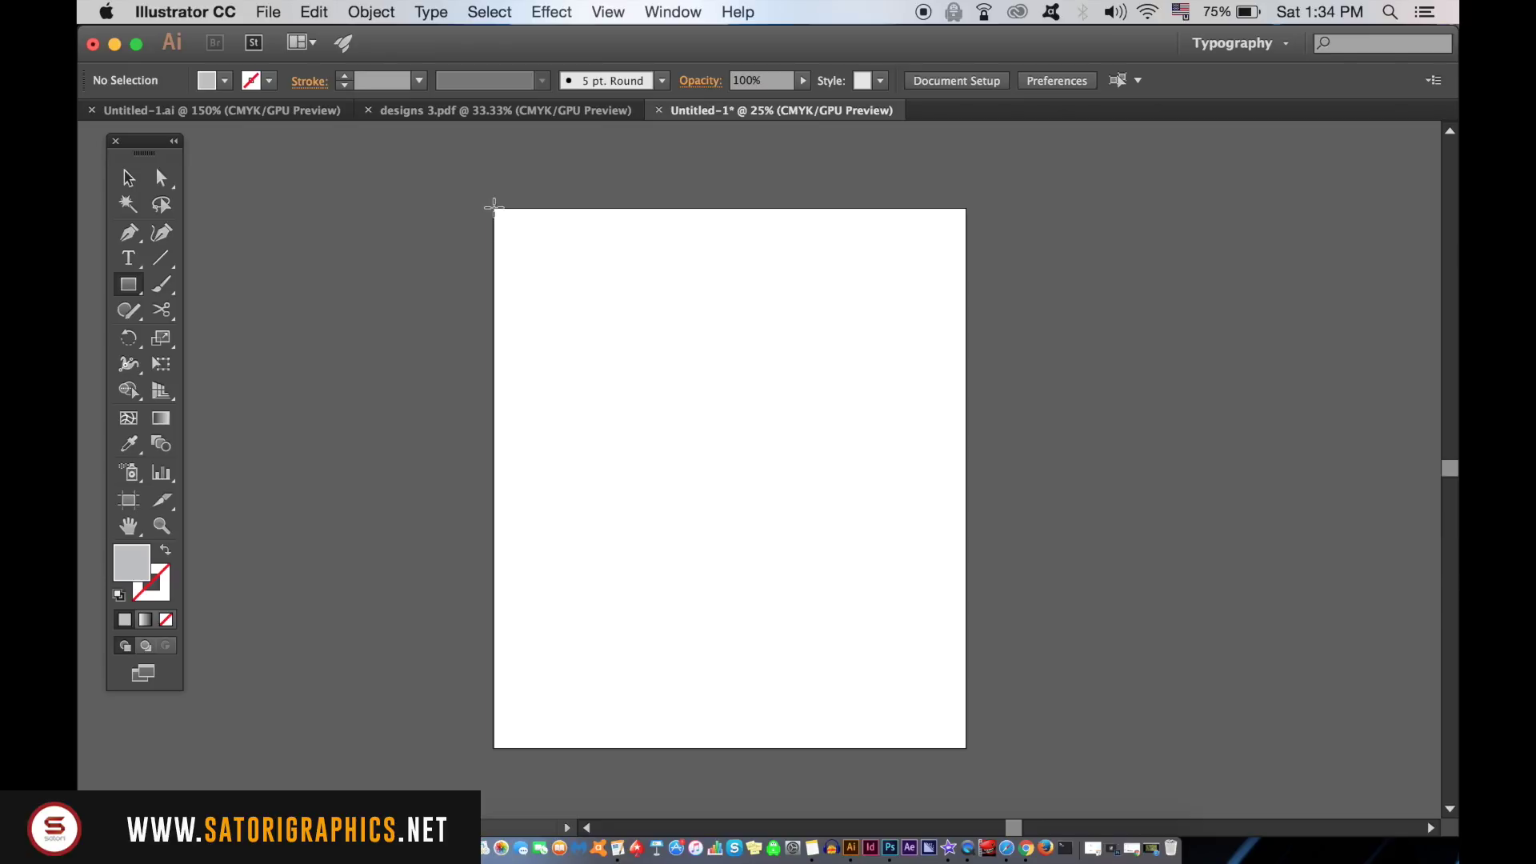
{"action": "left_click_drag", "start_coordinate": [493, 208], "coordinate": [967, 749]}
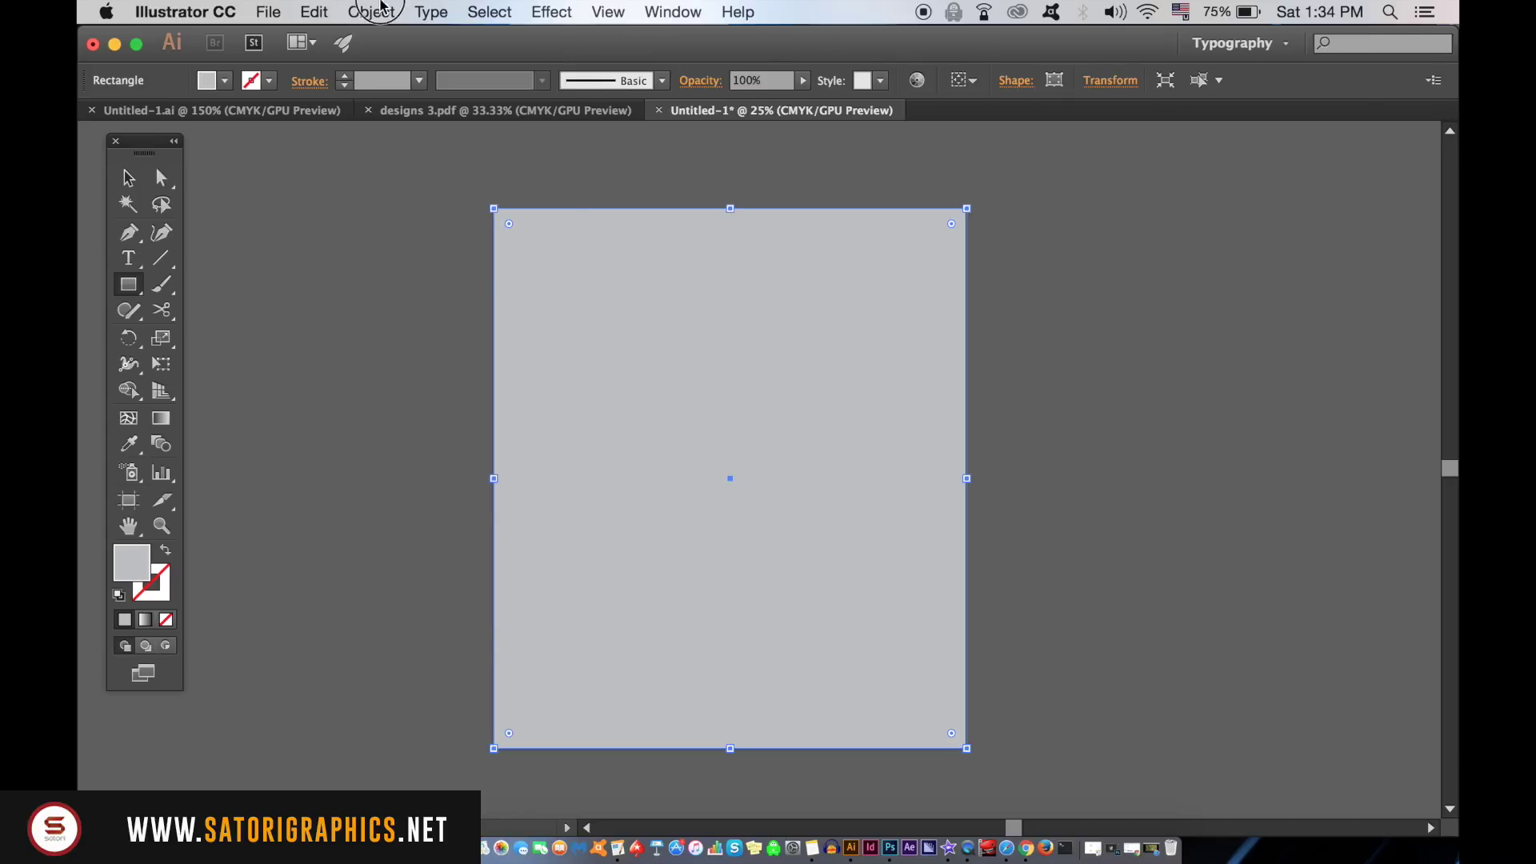
{"action": "left_click", "coordinate": [369, 11]}
{"action": "mouse_move", "coordinate": [453, 134]}
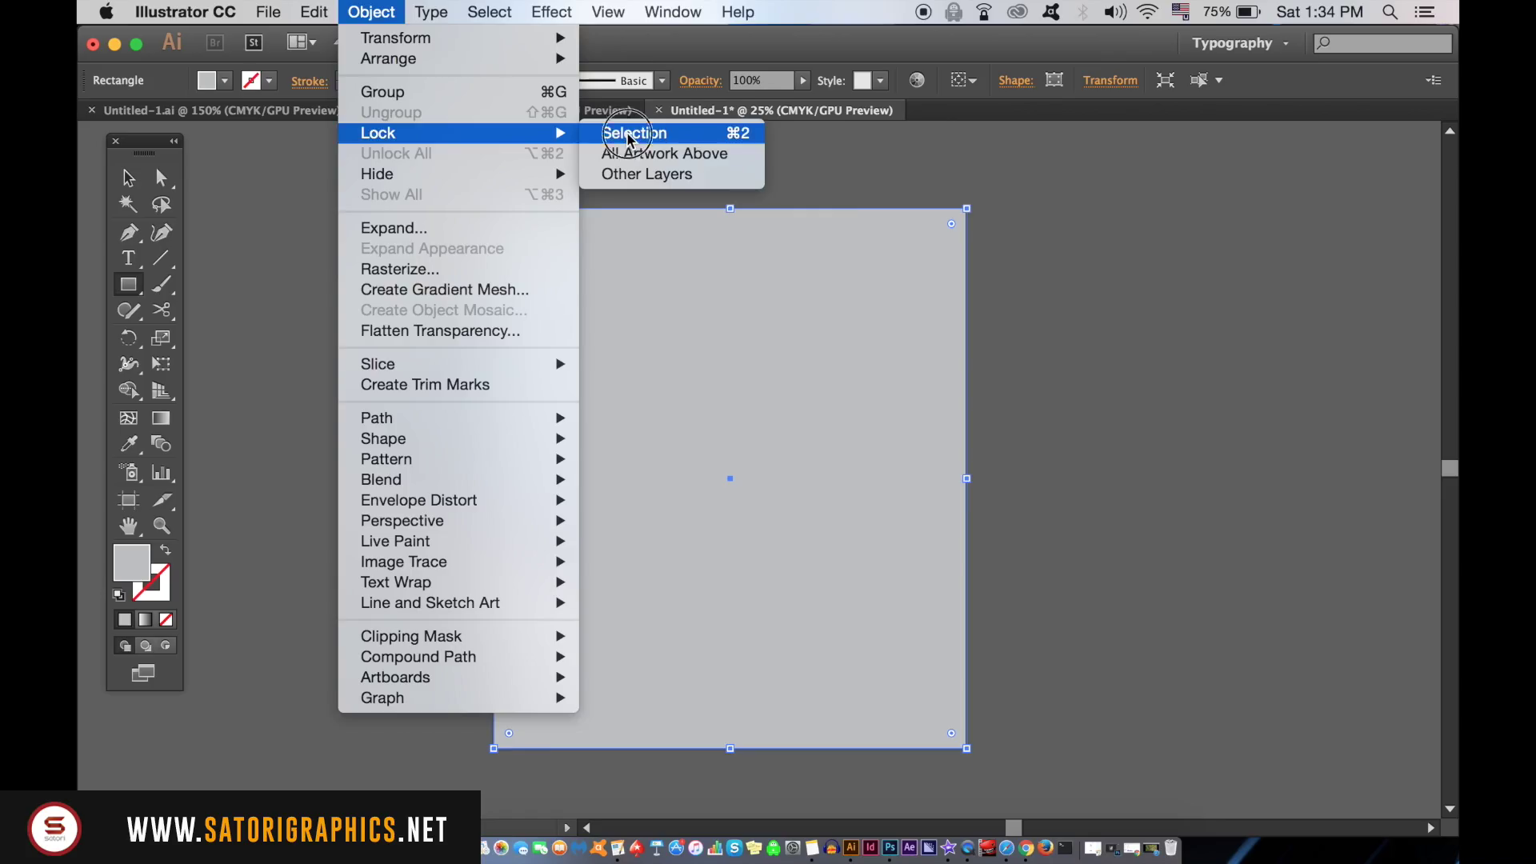
{"action": "left_click", "coordinate": [981, 378]}
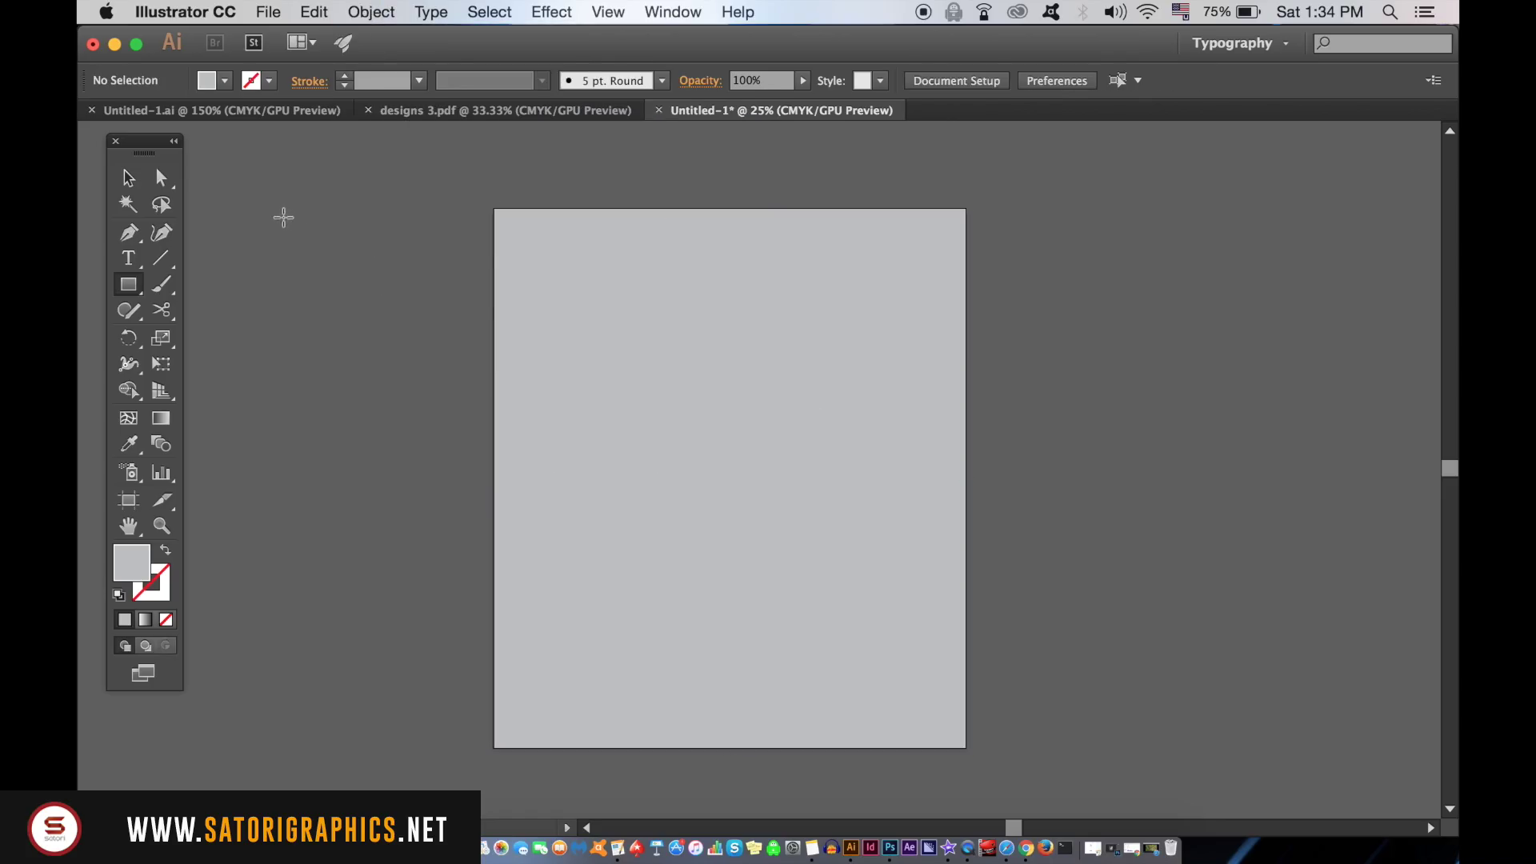
Step: Draw a small grey rectangle on the empty canvas beside the artboard's upper corner and deselect it
{"action": "left_click_drag", "start_coordinate": [283, 217], "coordinate": [336, 260]}
{"action": "key", "text": "v"}
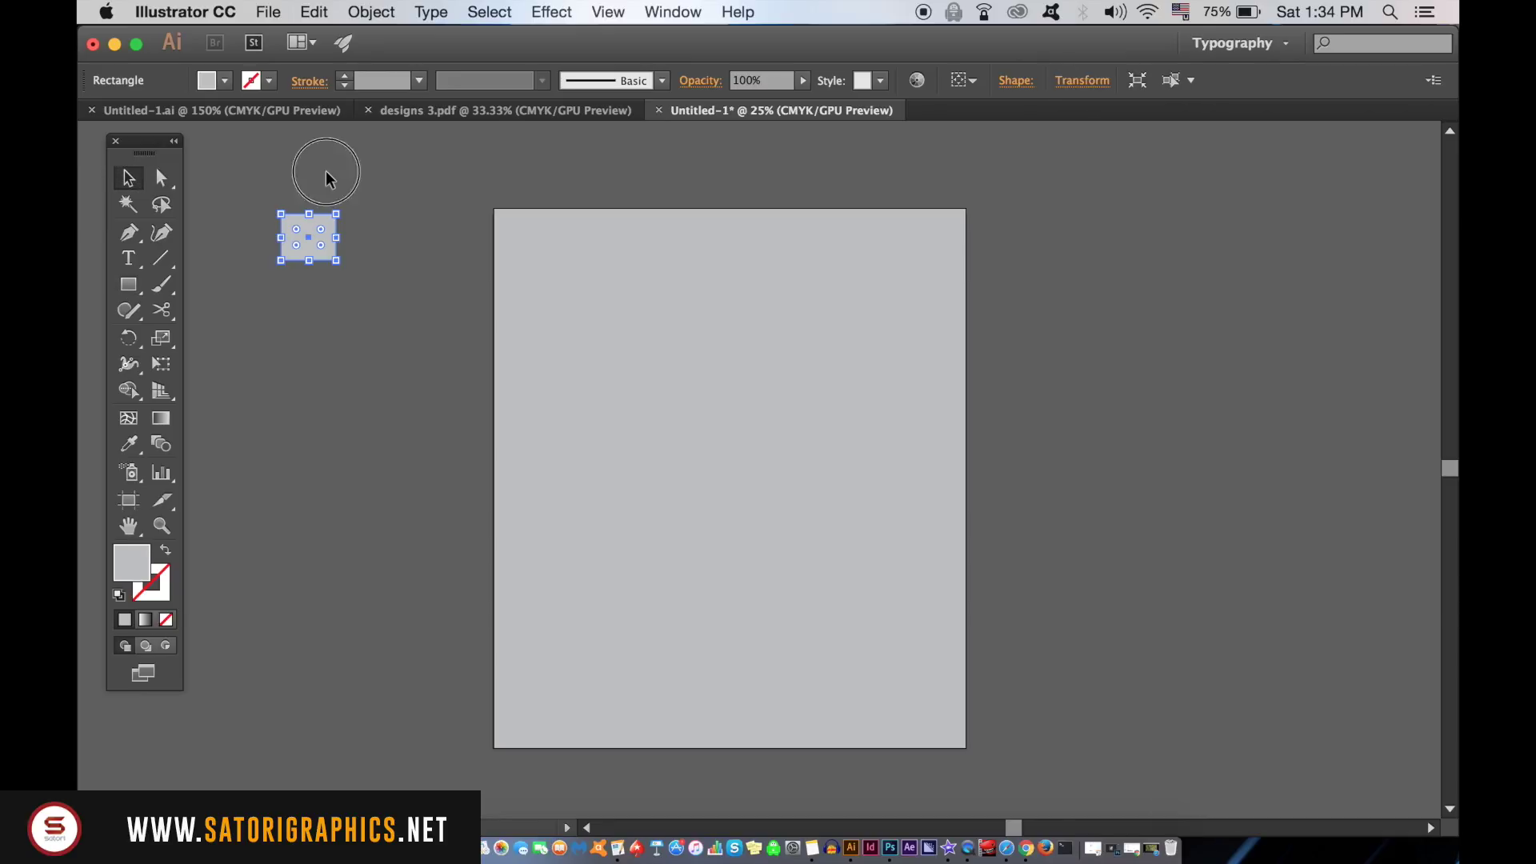
{"action": "left_click", "coordinate": [326, 177]}
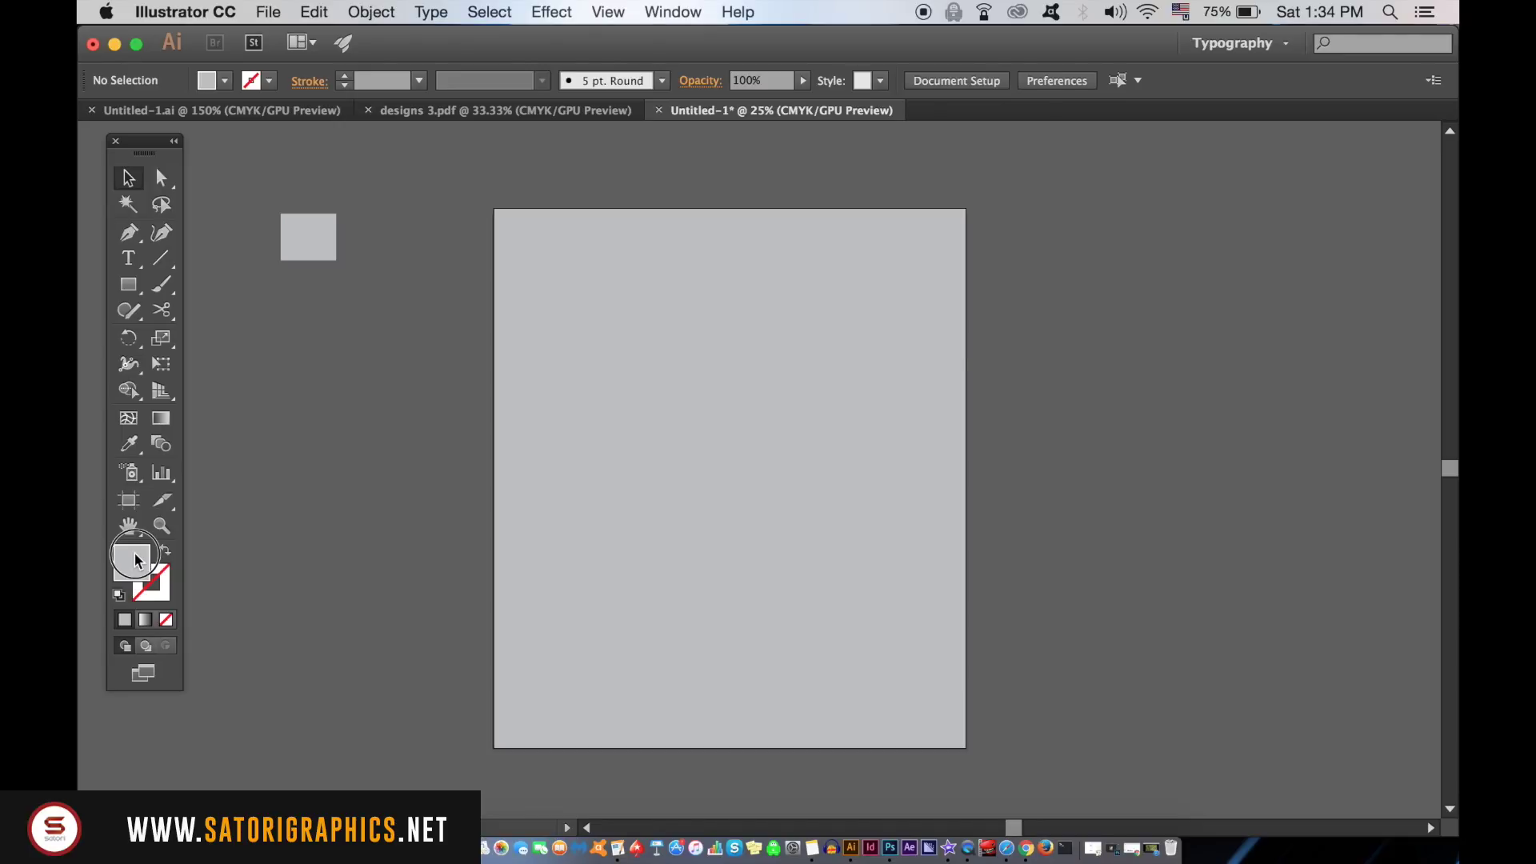
Step: Change the fill colour to the near-black grey 191919
{"action": "double_click", "coordinate": [138, 561]}
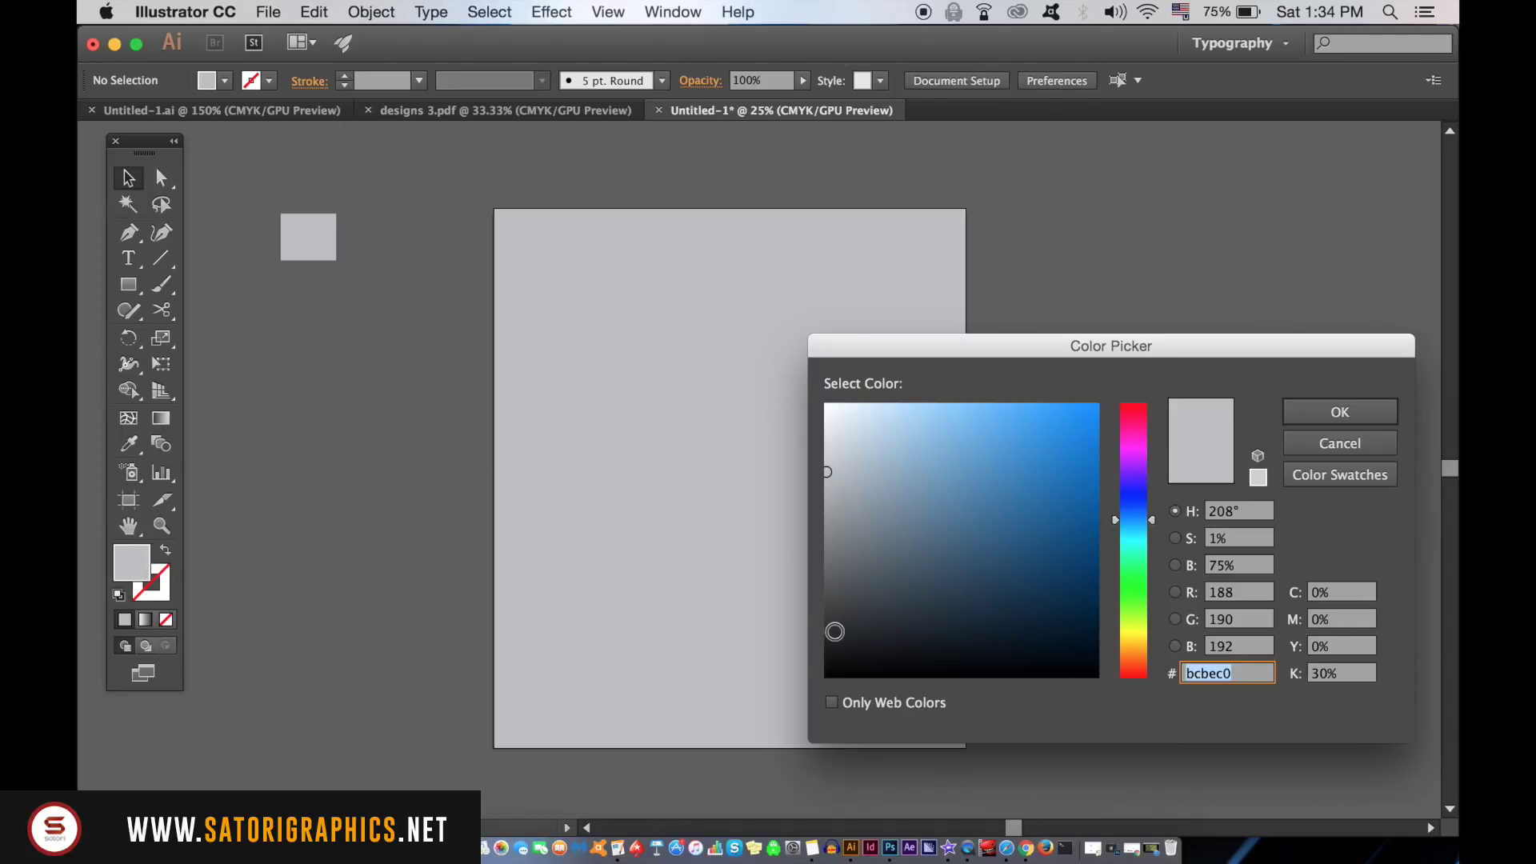
{"action": "left_click_drag", "start_coordinate": [834, 631], "coordinate": [827, 651]}
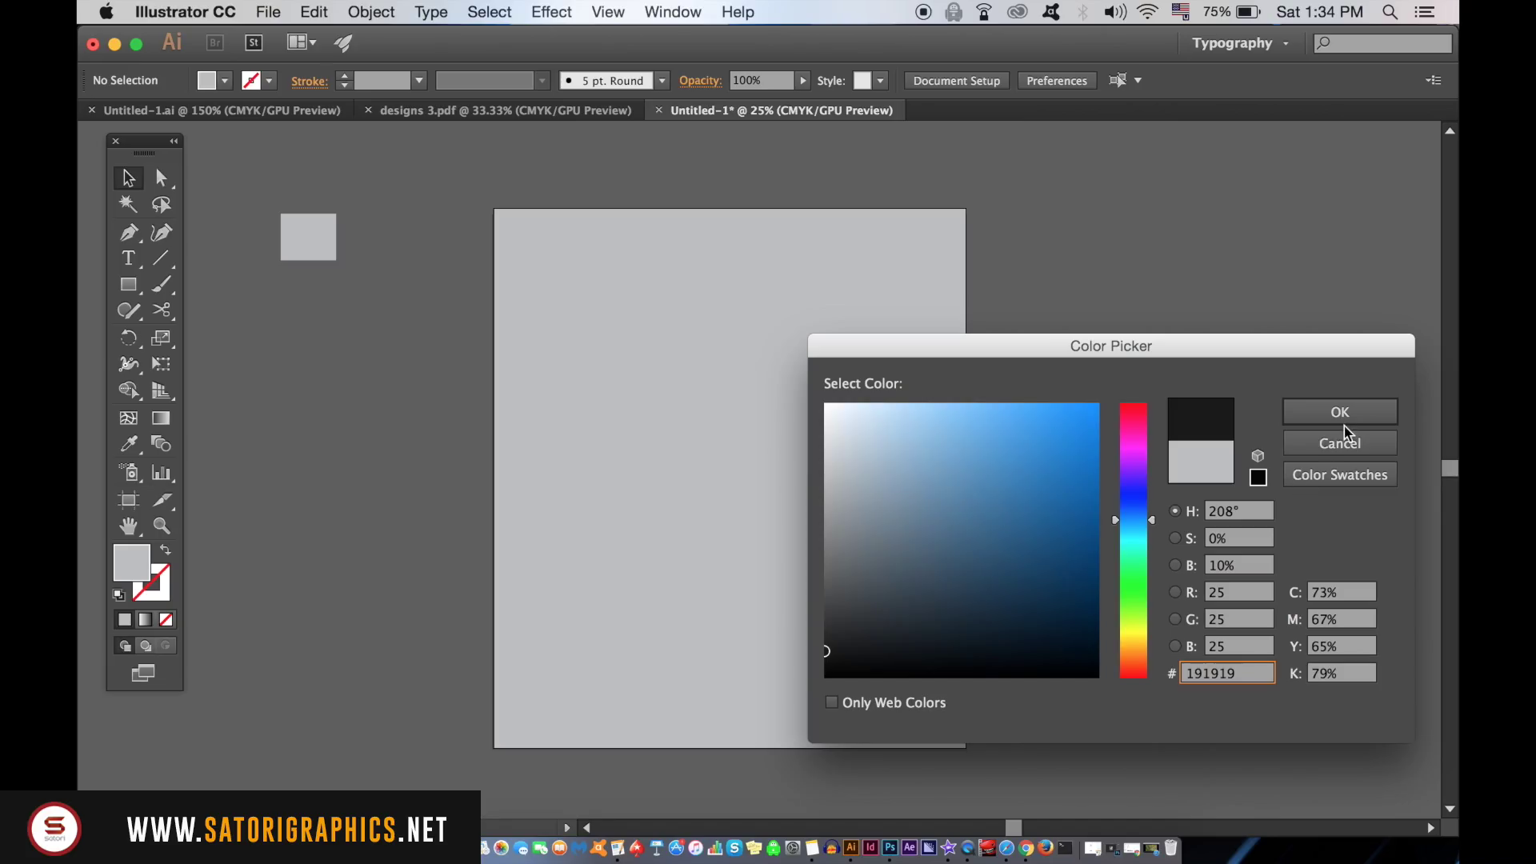
{"action": "left_click", "coordinate": [1337, 413]}
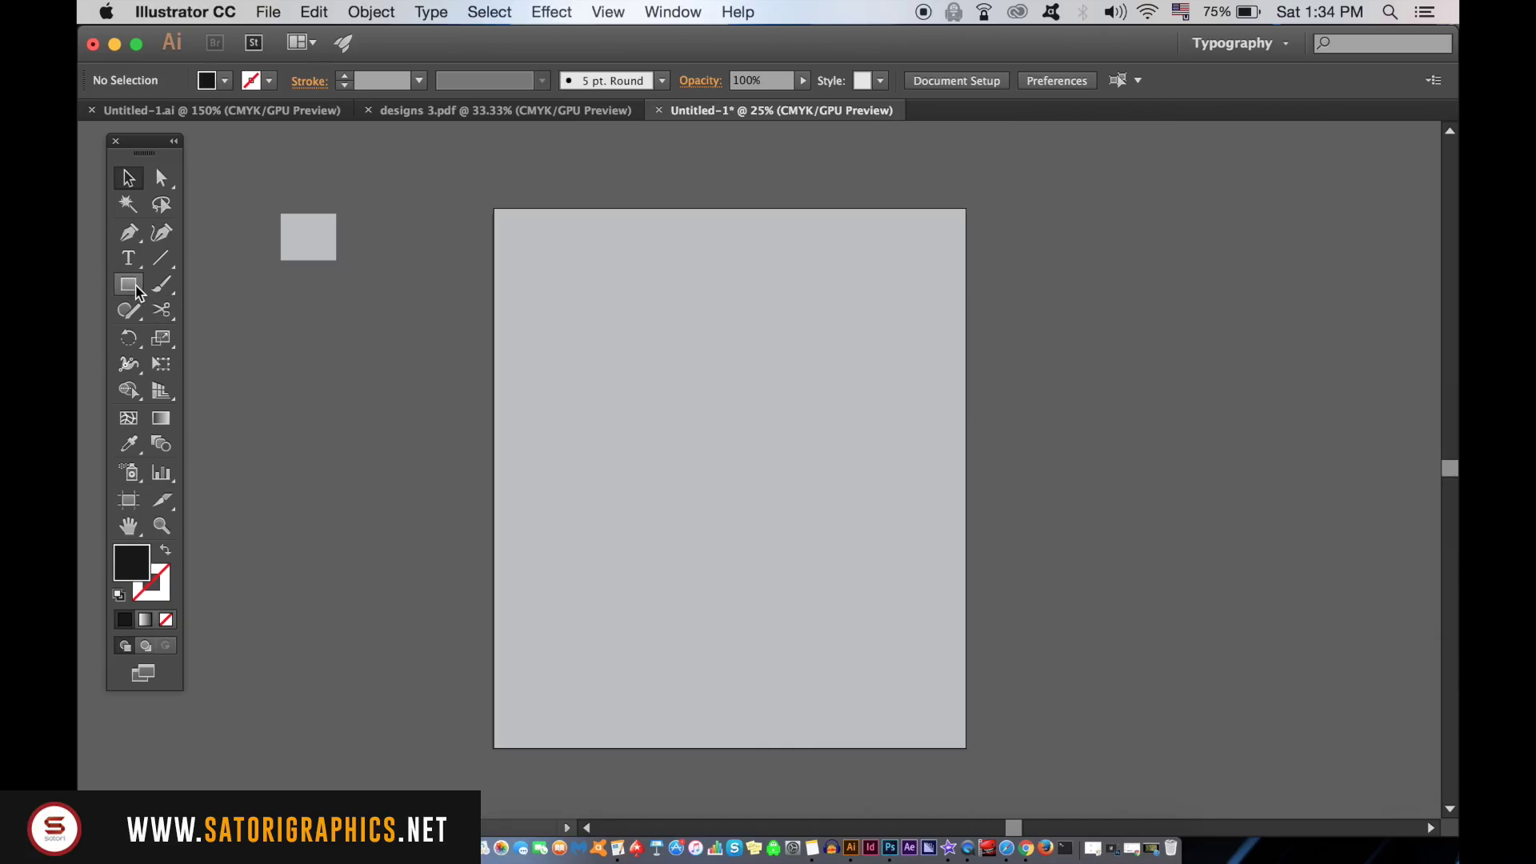
Step: Add a capital letter E as text, enlarge it to about 840 pt and place it near the artboard's centre
{"action": "left_click", "coordinate": [134, 259]}
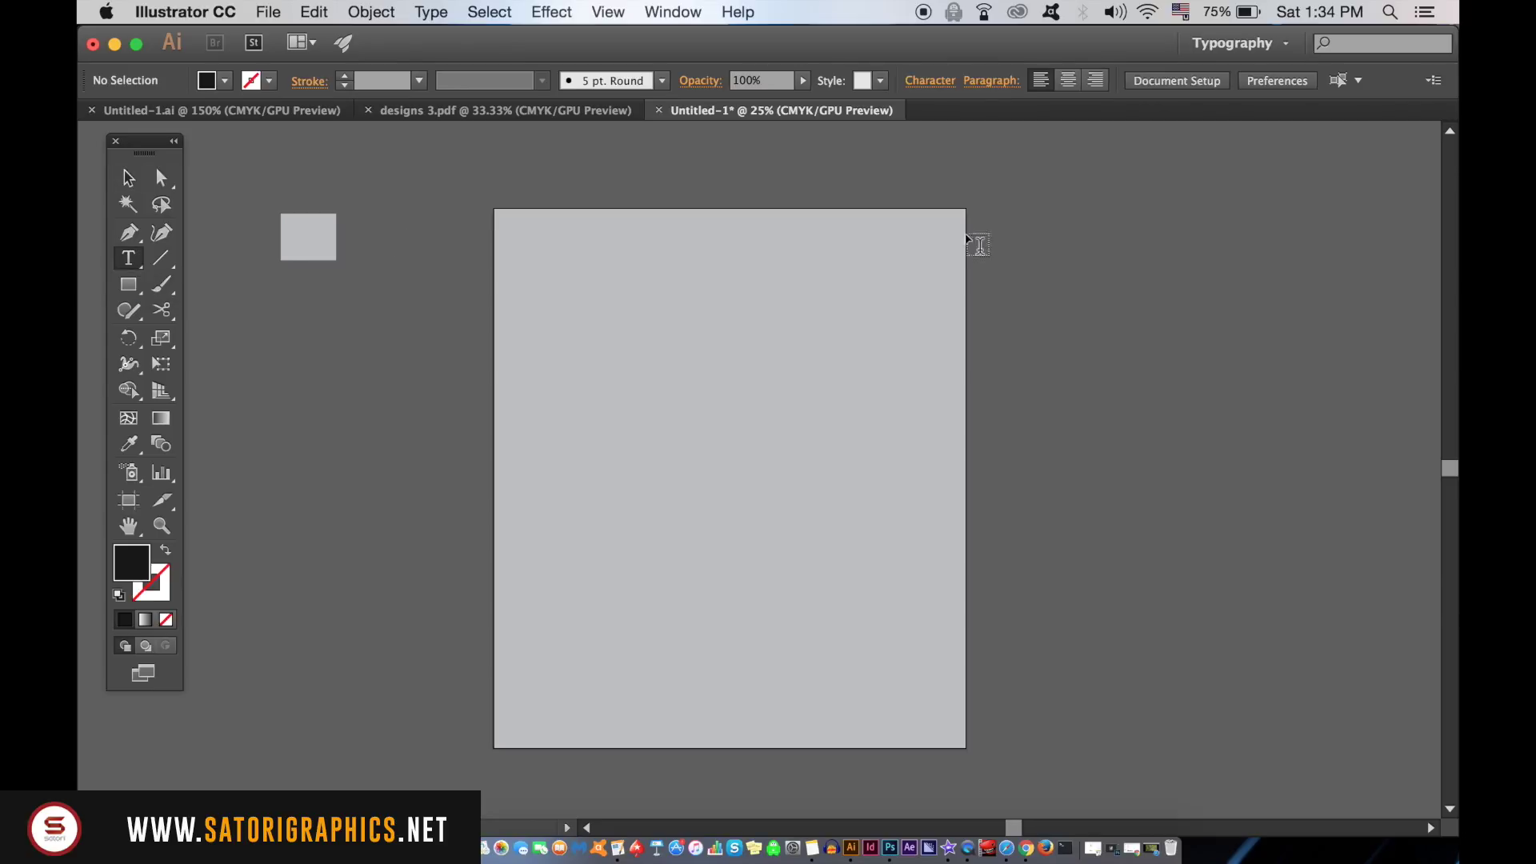
{"action": "left_click", "coordinate": [749, 448]}
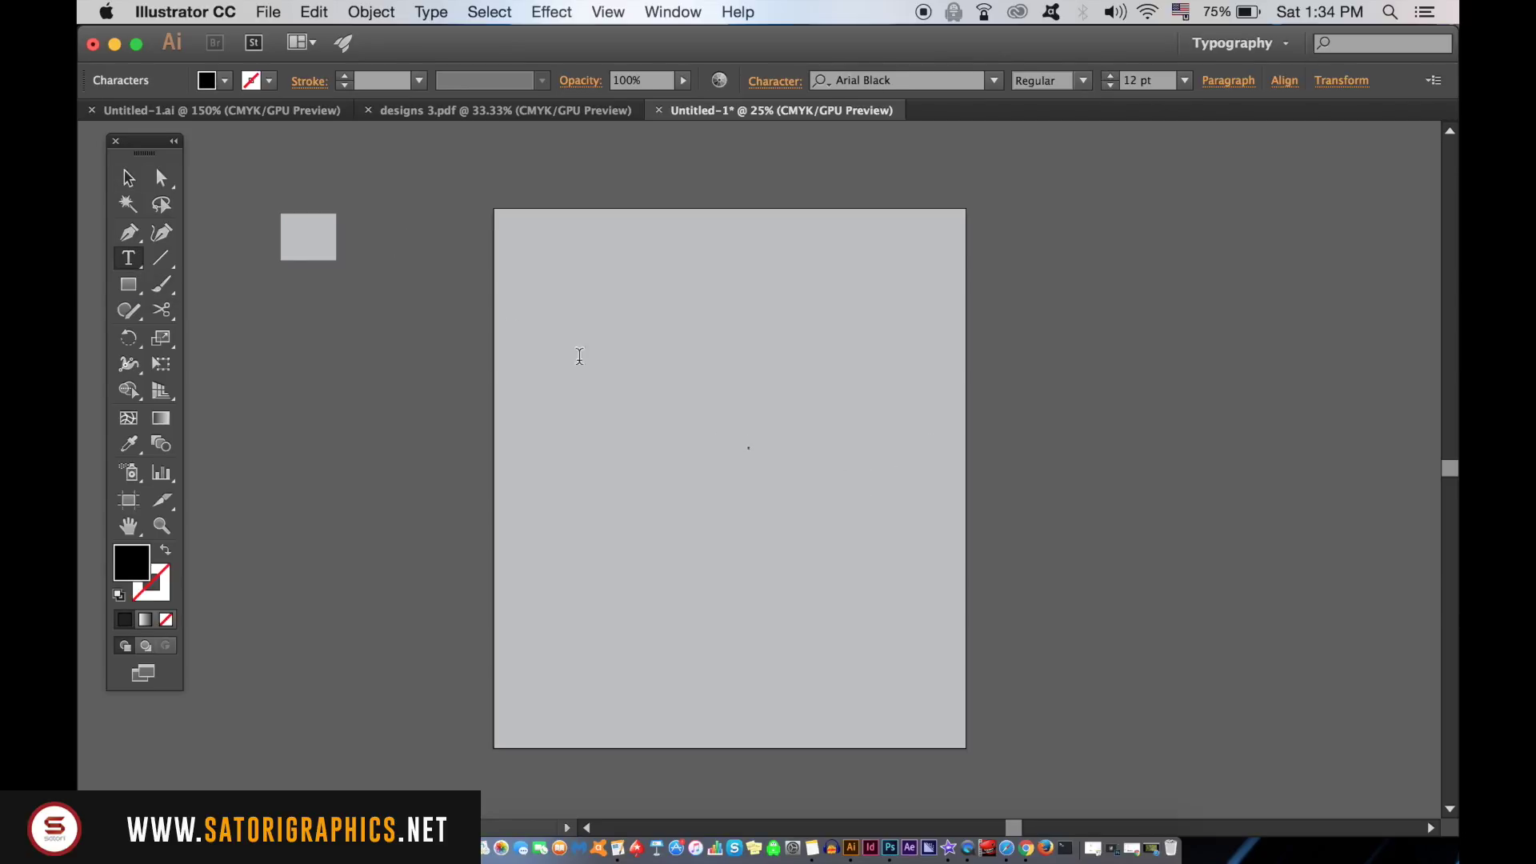
{"action": "left_click", "coordinate": [128, 178]}
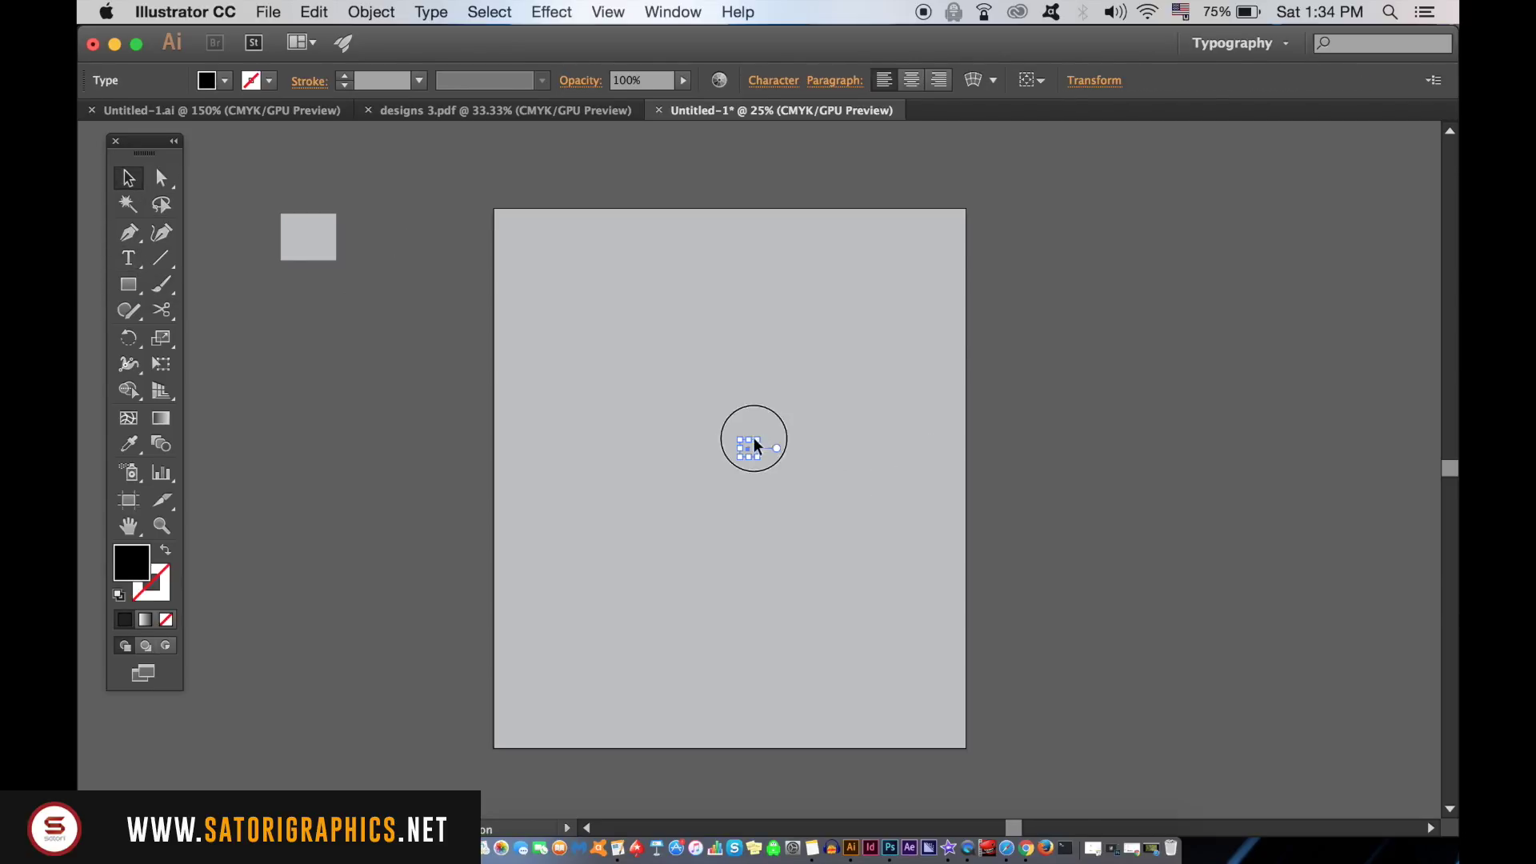
{"action": "left_click_drag", "start_coordinate": [755, 446], "coordinate": [1105, 640]}
{"action": "left_click_drag", "start_coordinate": [836, 477], "coordinate": [796, 446]}
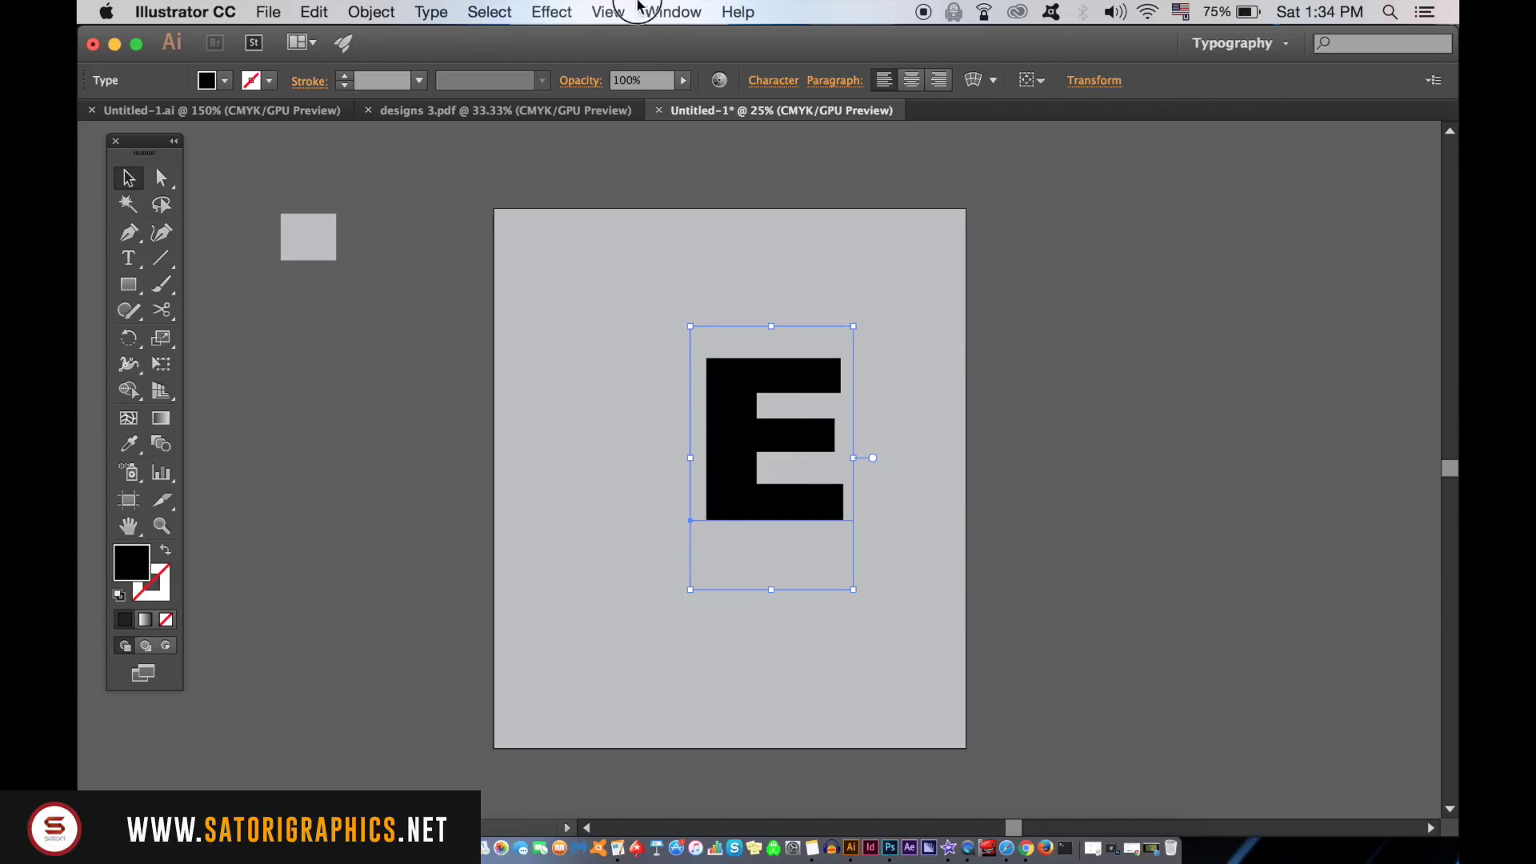
Step: Check the font of the letter E in the character settings and close them again
{"action": "left_click", "coordinate": [640, 8]}
{"action": "mouse_move", "coordinate": [851, 748]}
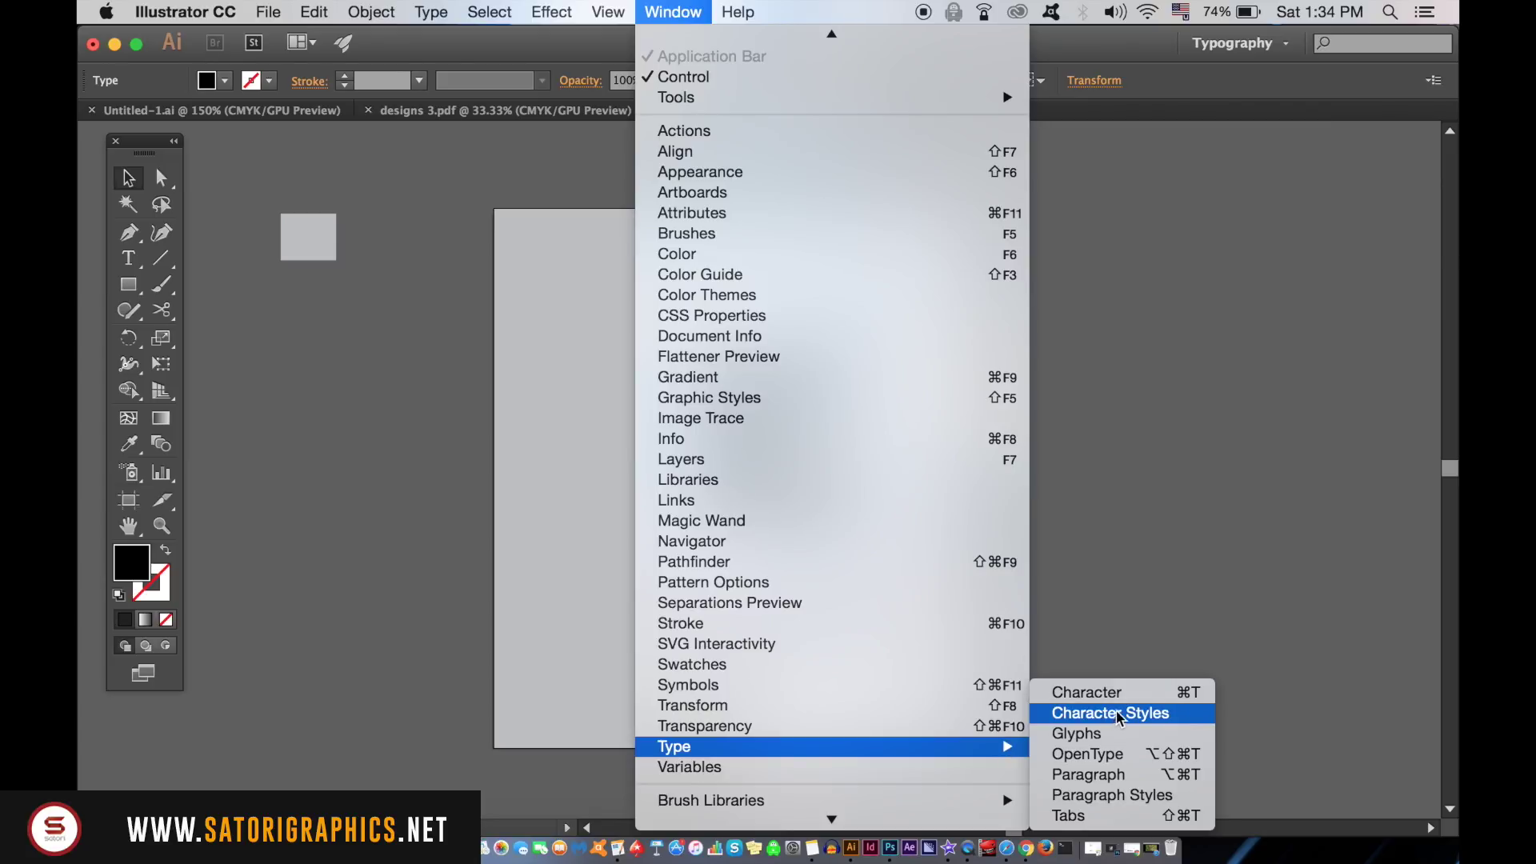
{"action": "left_click", "coordinate": [1096, 692]}
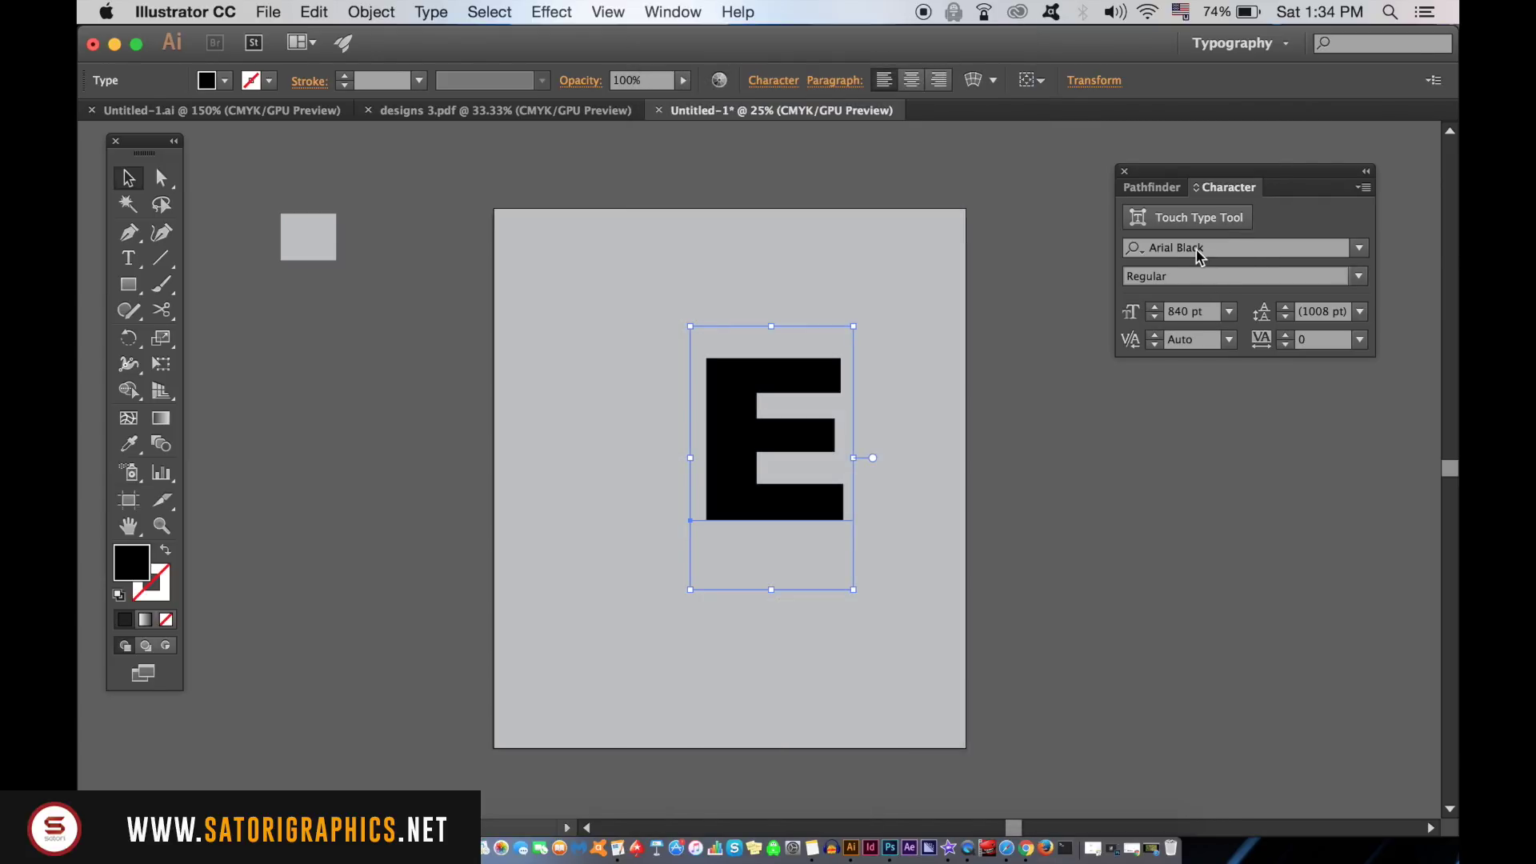
{"action": "left_click", "coordinate": [1124, 174]}
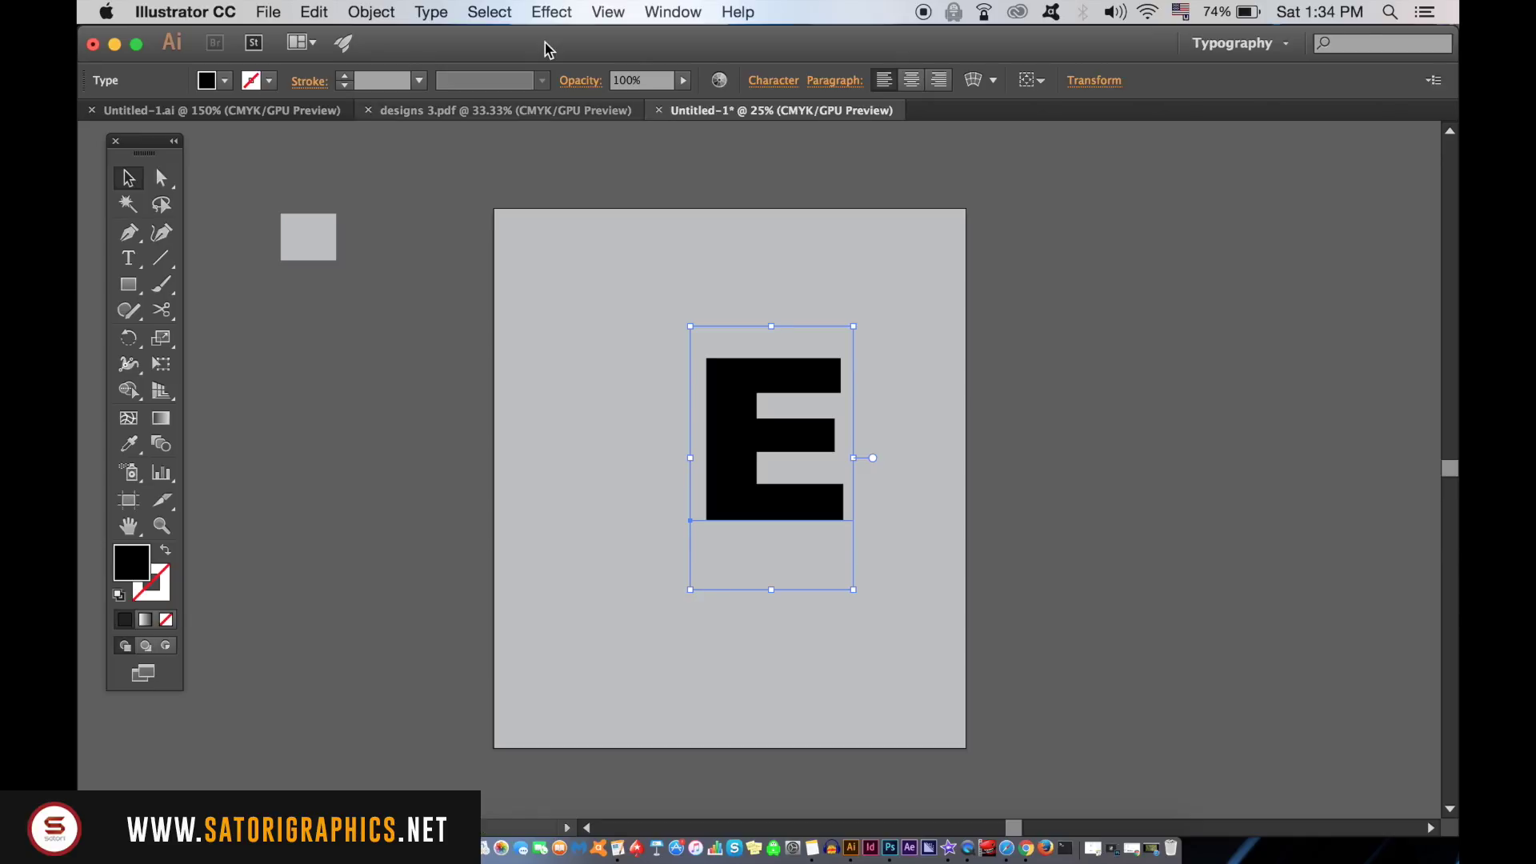
Step: Convert the letter E to outlines
{"action": "left_click", "coordinate": [396, 11]}
{"action": "mouse_move", "coordinate": [450, 9]}
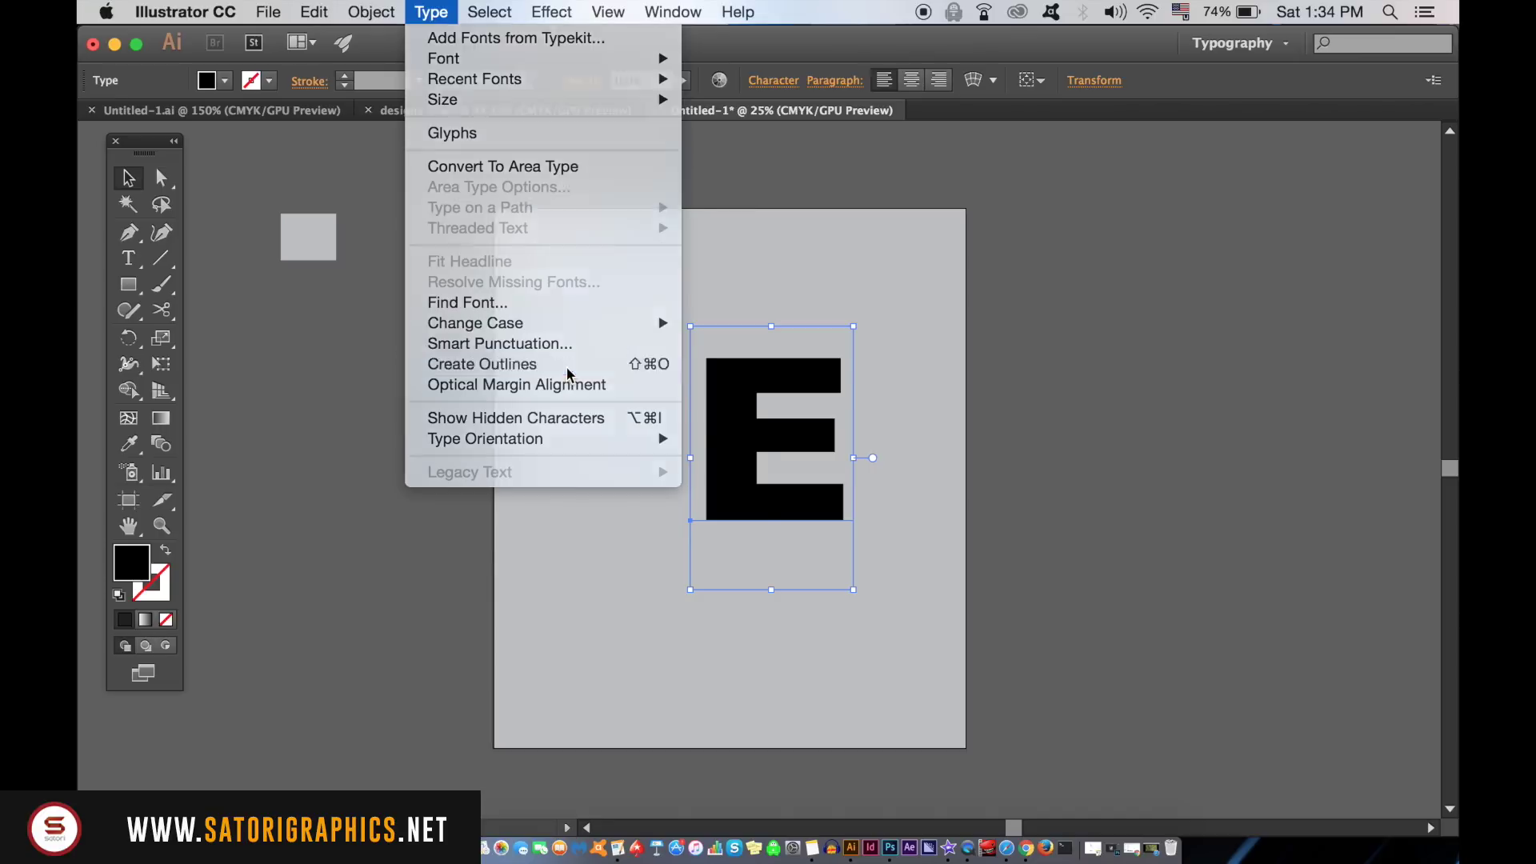
{"action": "left_click", "coordinate": [810, 457]}
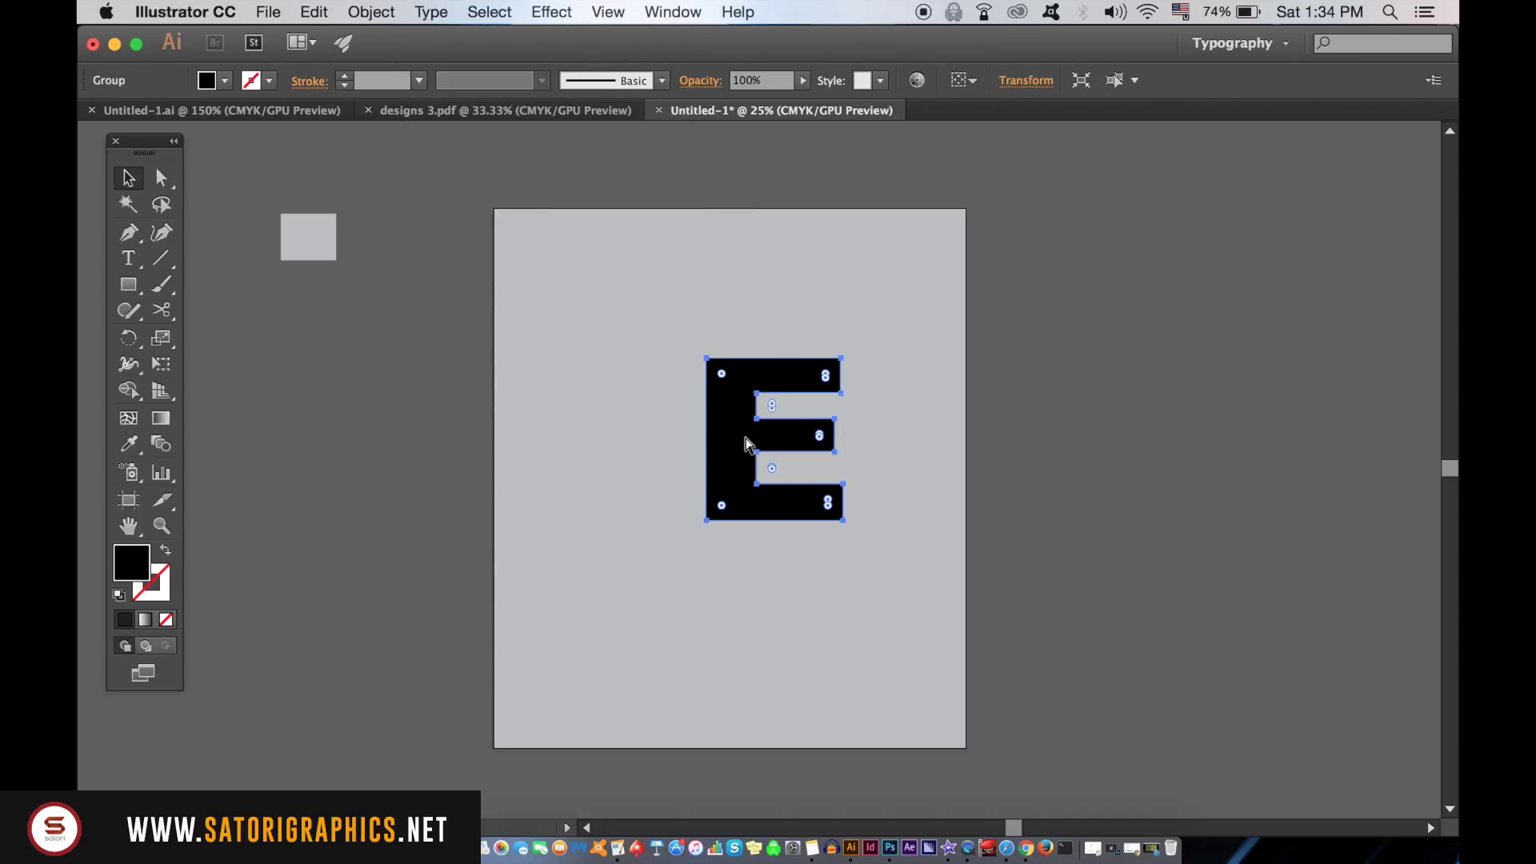
Step: Narrow the stem of the E by moving its two outer left anchor points inward with direct selection
{"action": "key", "text": "super+plus"}
{"action": "left_click_drag", "start_coordinate": [705, 438], "coordinate": [661, 477]}
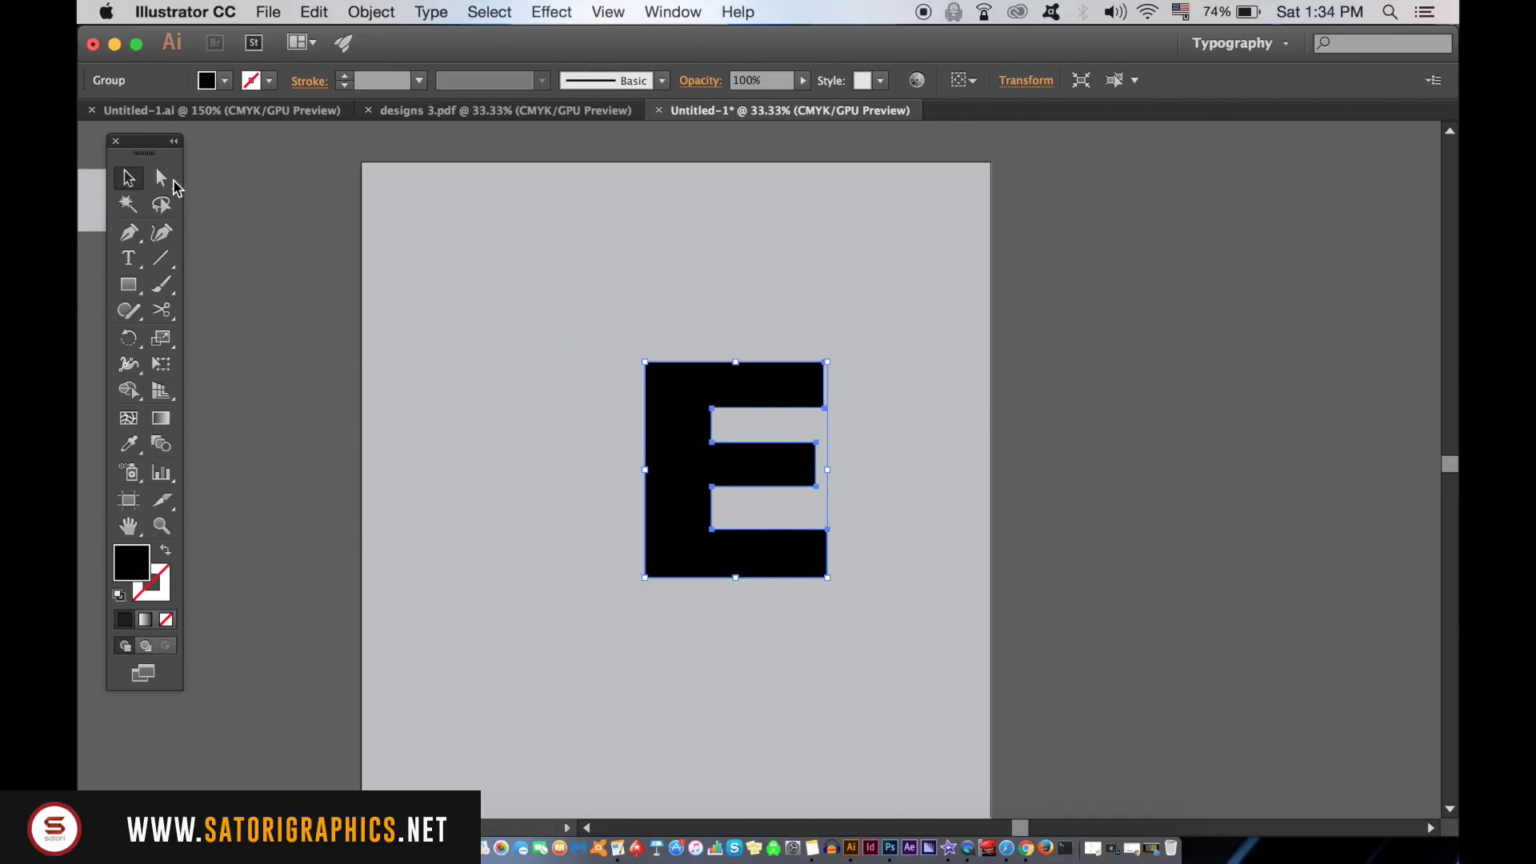
{"action": "left_click", "coordinate": [165, 178]}
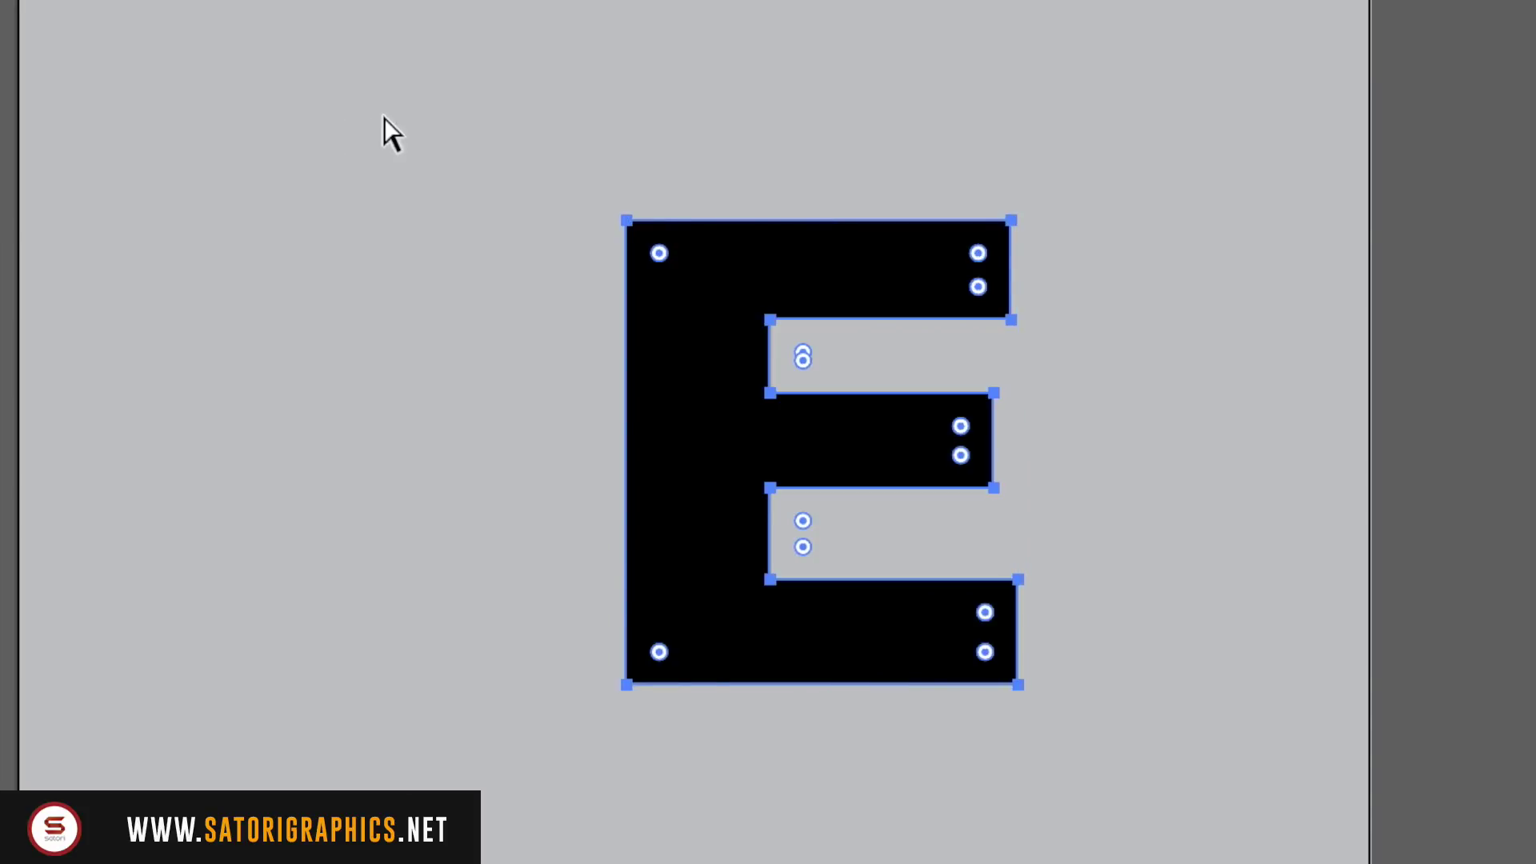
{"action": "left_click_drag", "start_coordinate": [384, 118], "coordinate": [672, 816]}
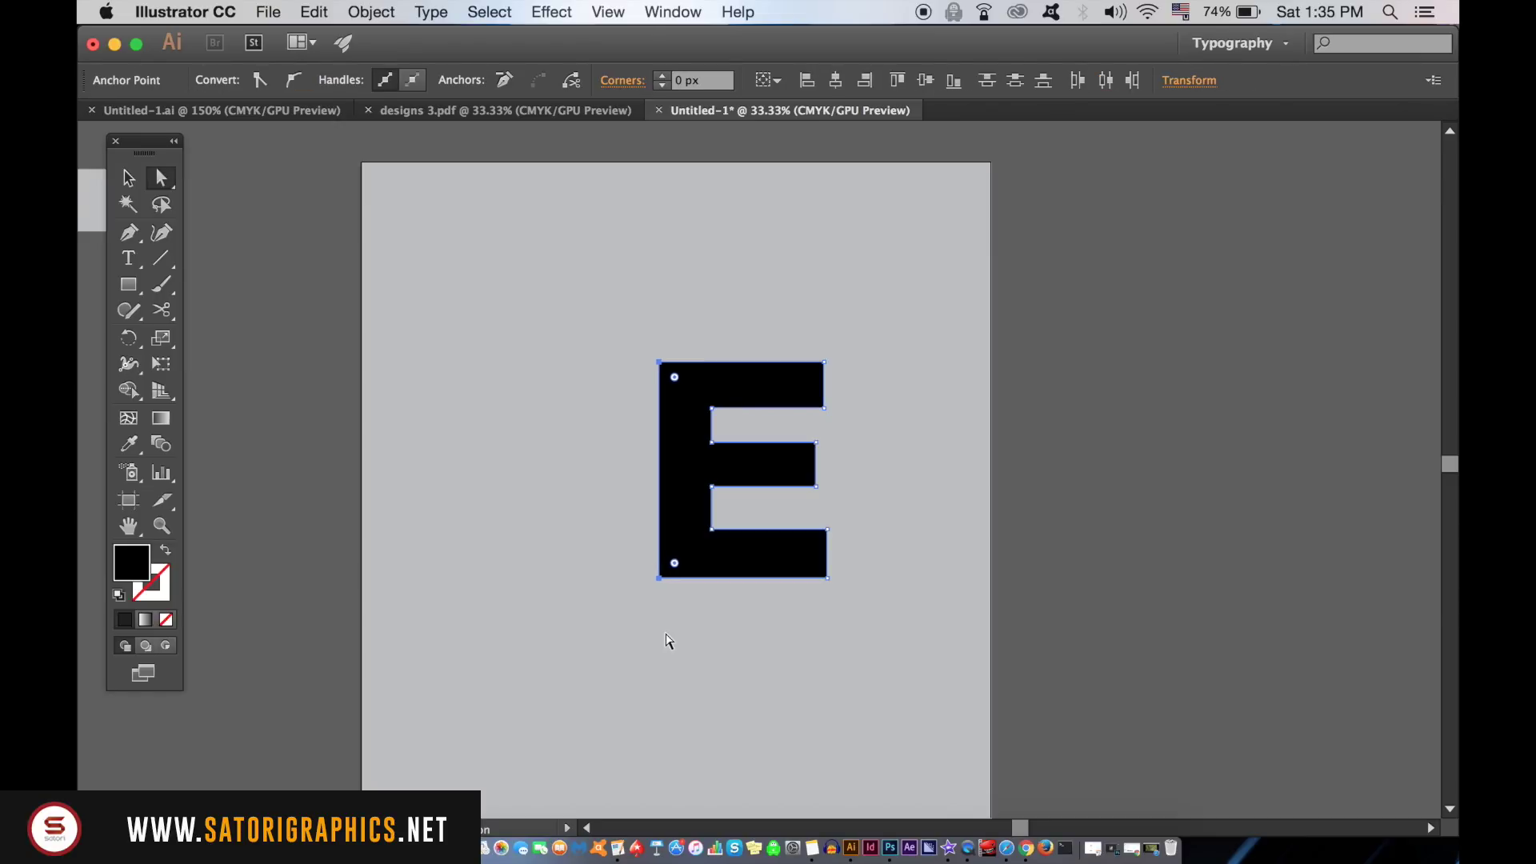
{"action": "key", "text": "super+equal"}
{"action": "left_click", "coordinate": [920, 439]}
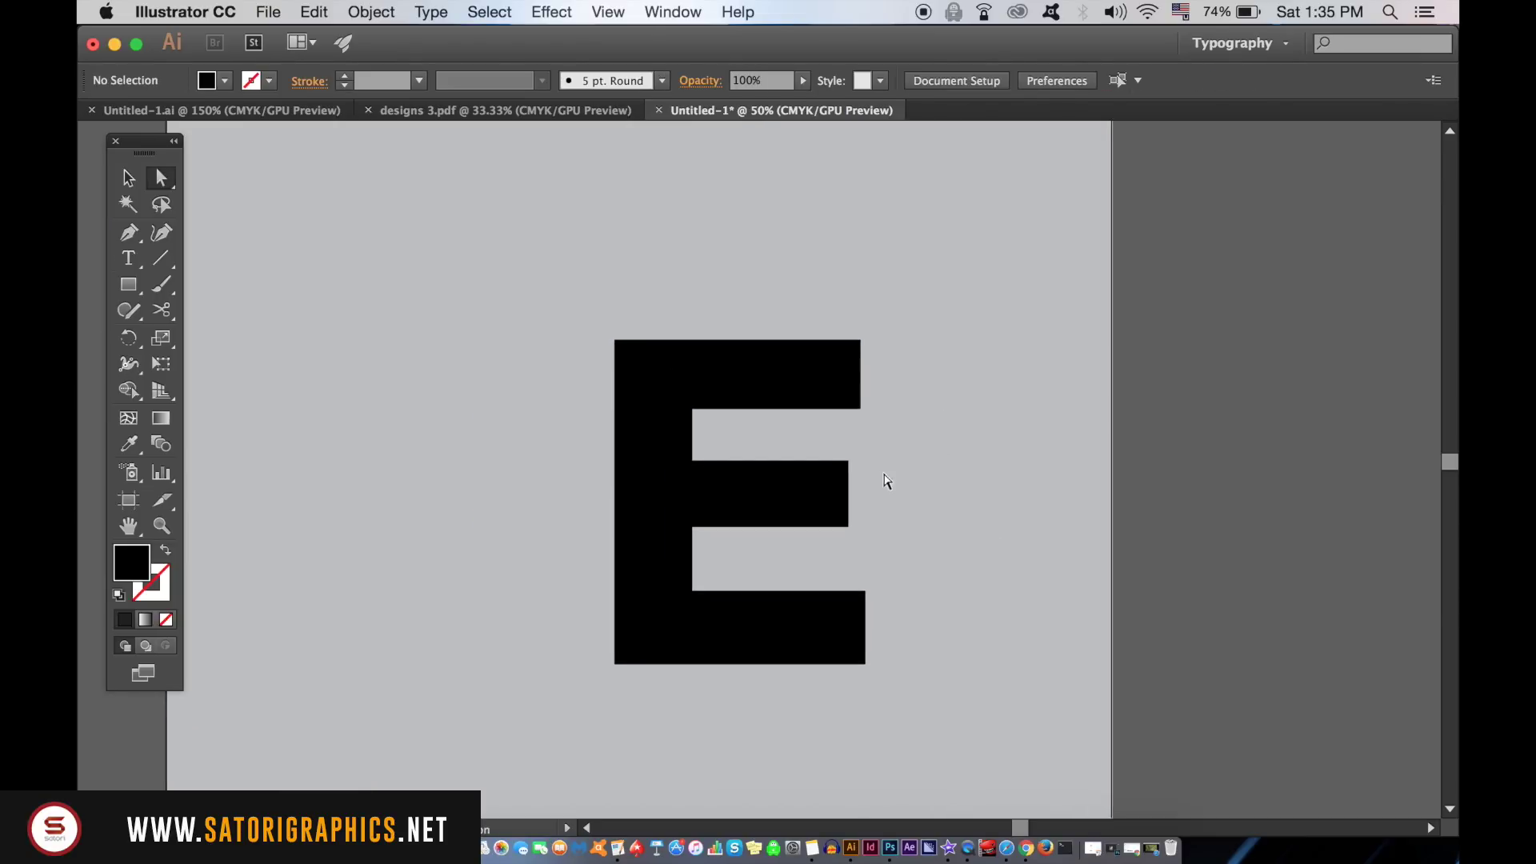
Step: Slant the base of the E by lowering both bottom corners and raising the bottom-right one well above the left
{"action": "left_click_drag", "start_coordinate": [597, 680], "coordinate": [955, 648]}
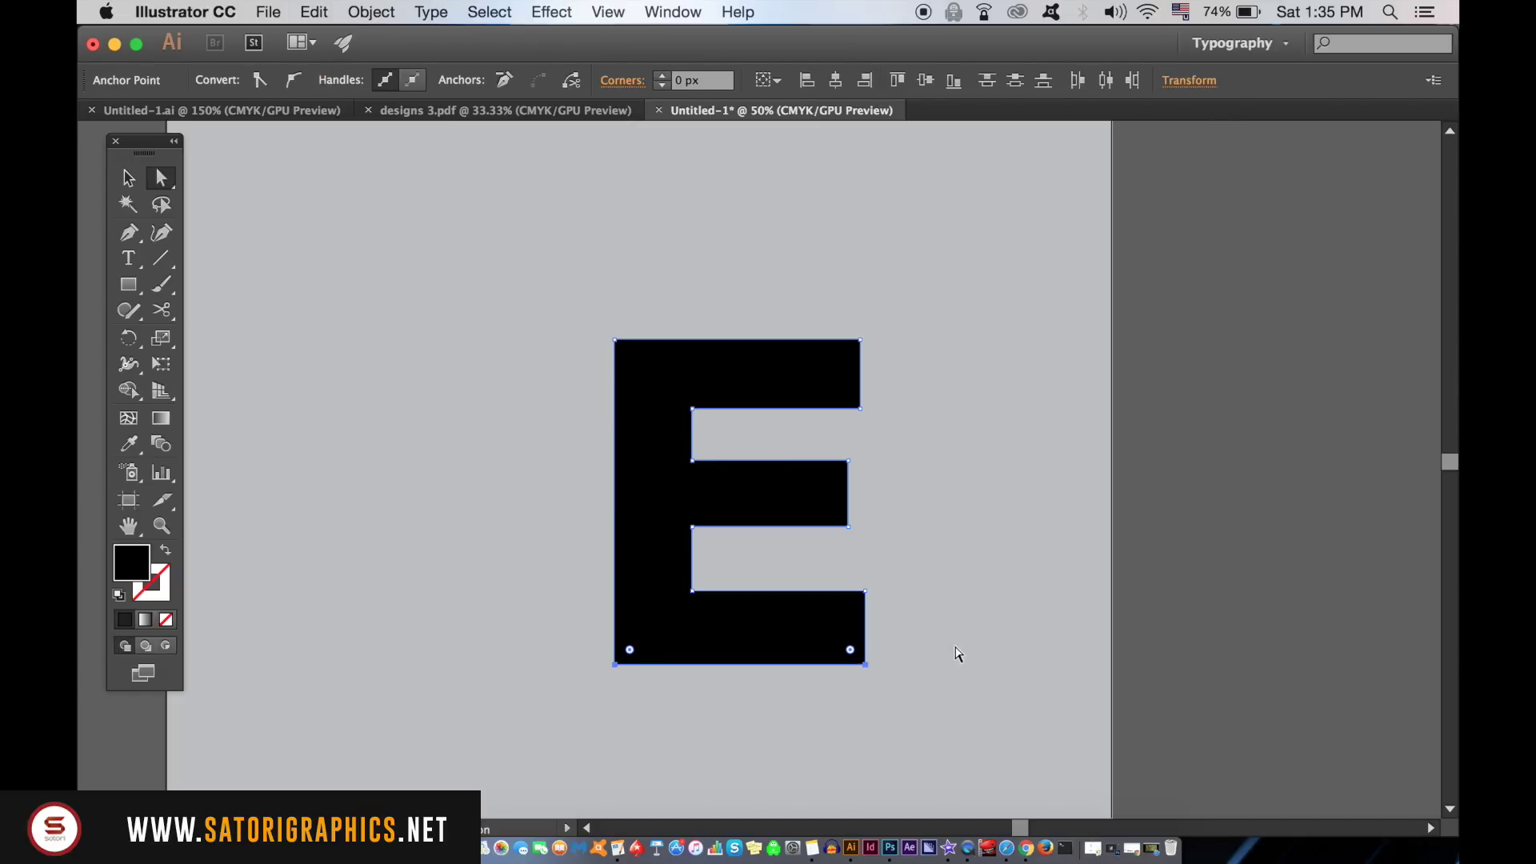
{"action": "key", "text": "shift+Down"}
{"action": "key", "text": "shift+Down"}
{"action": "left_click", "coordinate": [866, 676]}
{"action": "key", "text": "shift+Up"}
{"action": "key", "text": "shift+Up"}
{"action": "key", "text": "shift+Up"}
{"action": "key", "text": "shift+Up"}
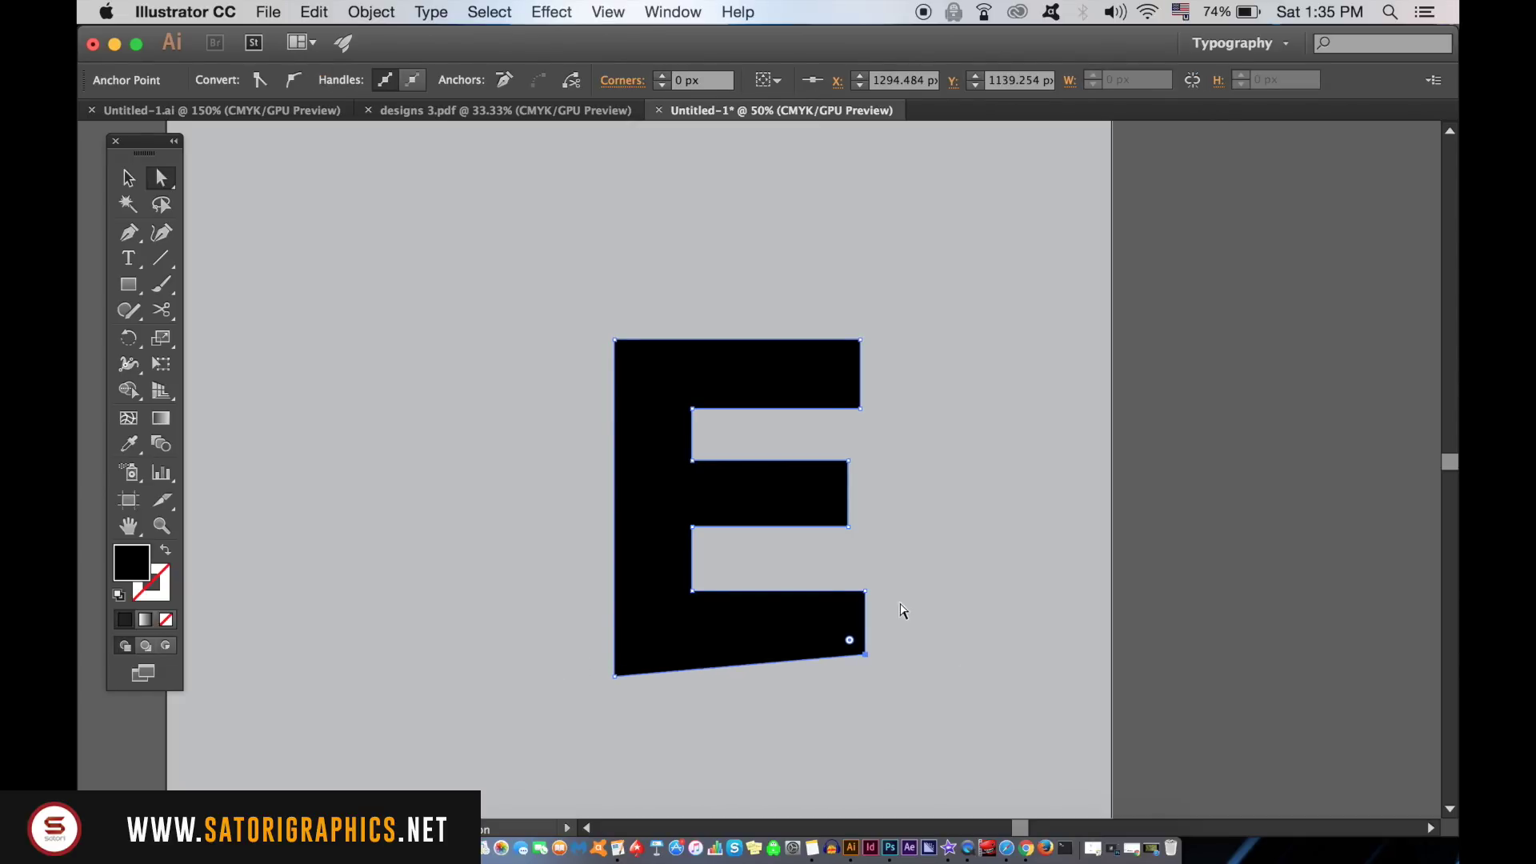
{"action": "key", "text": "shift+Up"}
Step: Slope the upper edge of the bottom arm by raising its outer corner and lowering its inner corner
{"action": "left_click", "coordinate": [865, 591]}
{"action": "key", "text": "shift+Up"}
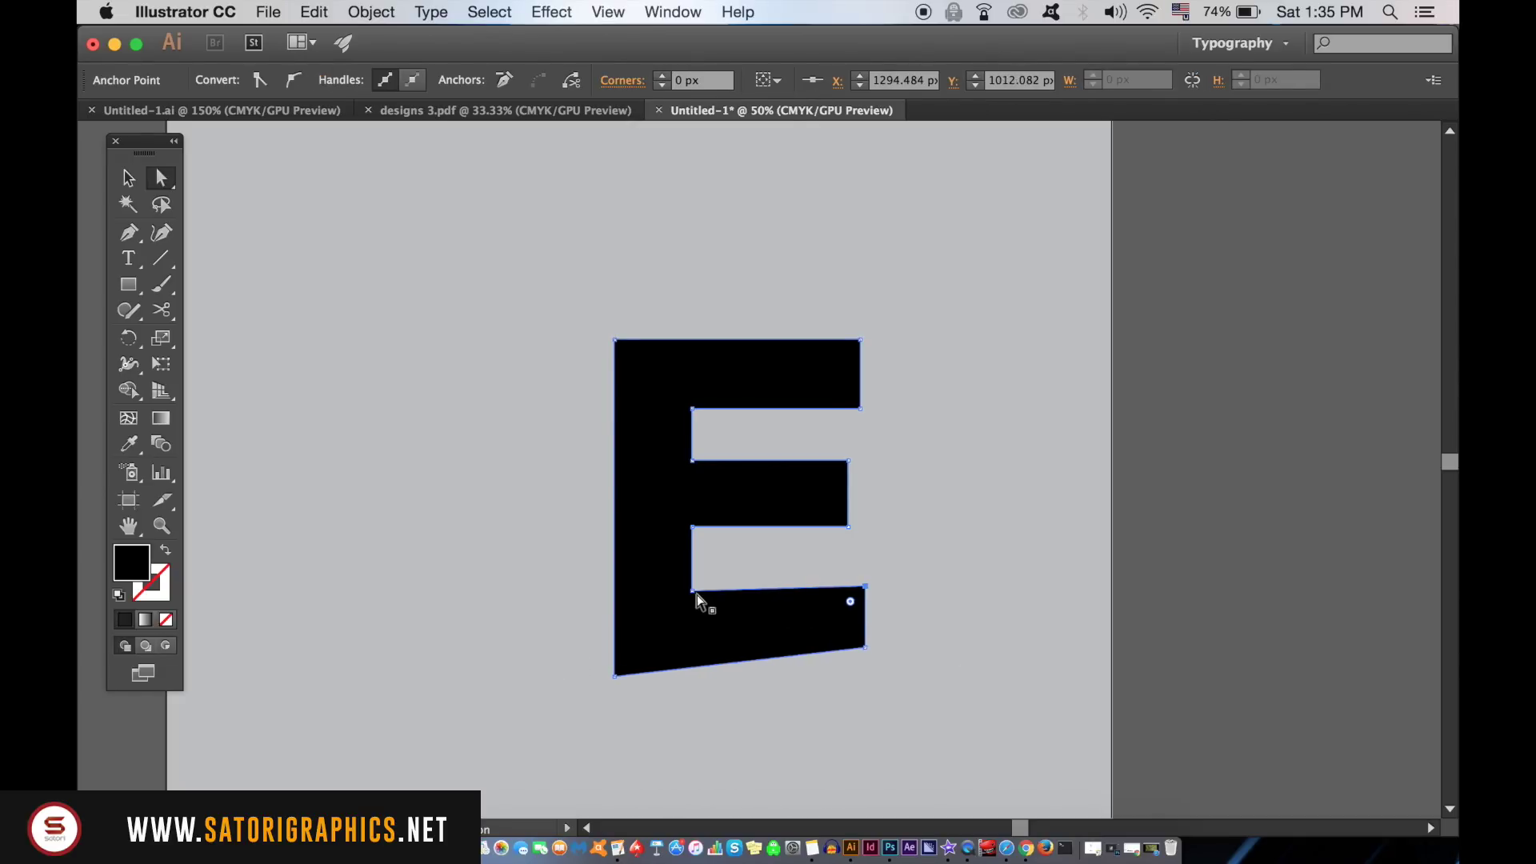
{"action": "left_click", "coordinate": [693, 592]}
{"action": "key", "text": "shift+Down"}
{"action": "left_click", "coordinate": [908, 652]}
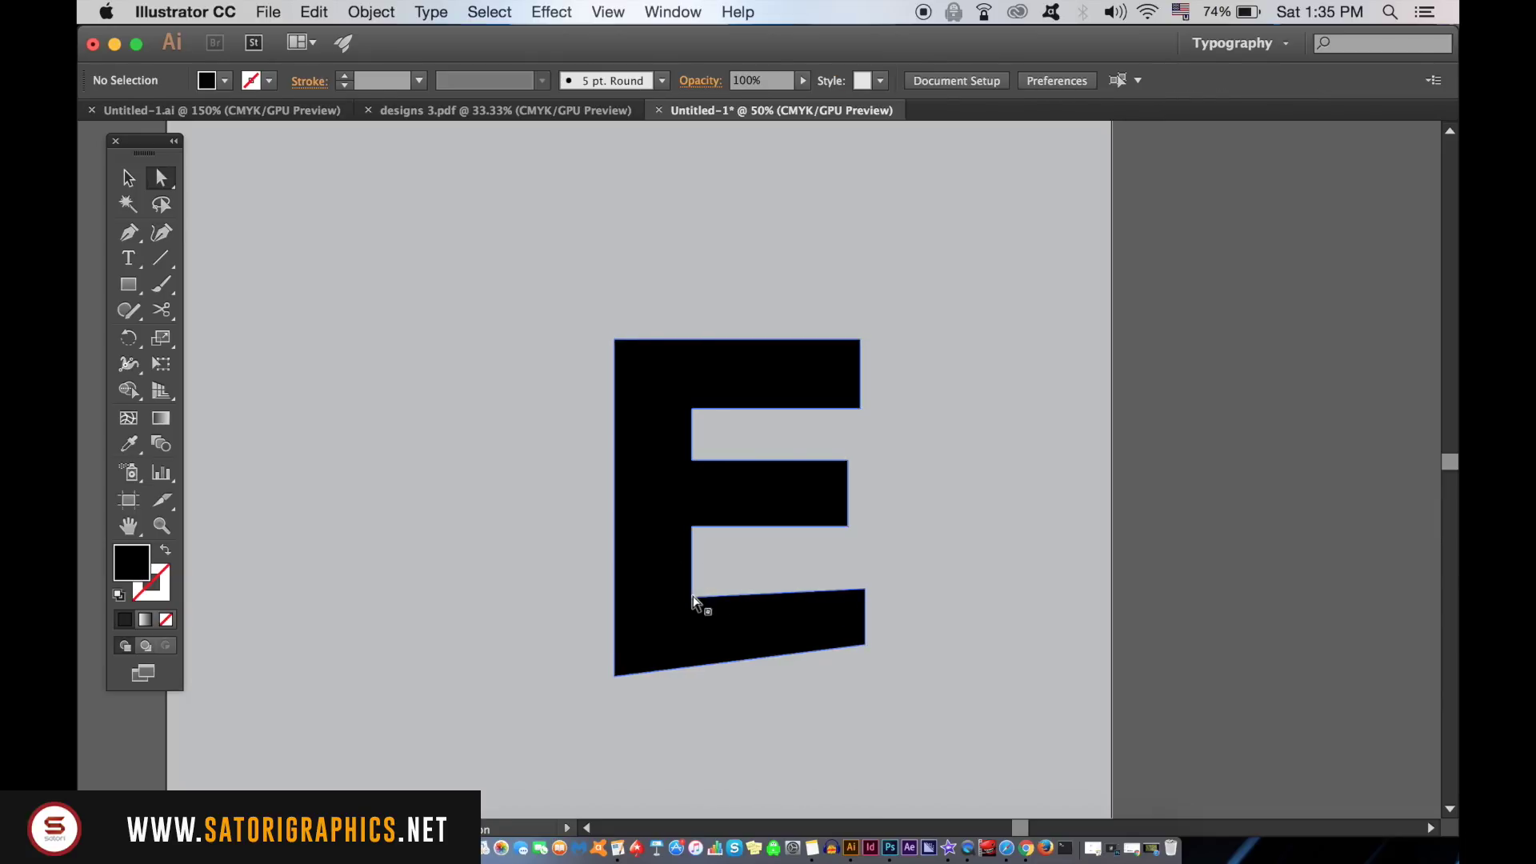
Step: Steepen the bottom arm's taper by lowering its inner corner and bottom-left corner and raising its bottom-right corner
{"action": "left_click", "coordinate": [693, 597]}
{"action": "key", "text": "shift+Down"}
{"action": "left_click", "coordinate": [615, 676]}
{"action": "key", "text": "shift+Down"}
{"action": "left_click", "coordinate": [866, 647]}
{"action": "key", "text": "shift+Up"}
Step: Shorten the arms of the E by shifting all the stem's anchor points to the right
{"action": "key", "text": "super+minus"}
{"action": "key", "text": "super+minus"}
{"action": "key", "text": "super+minus"}
{"action": "key", "text": "super+plus"}
{"action": "key", "text": "super+plus"}
{"action": "left_click_drag", "start_coordinate": [616, 352], "coordinate": [730, 669]}
{"action": "key", "text": "shift+Right"}
{"action": "left_click", "coordinate": [698, 677]}
{"action": "key", "text": "super+minus"}
{"action": "key", "text": "super+plus"}
{"action": "key", "text": "super+plus"}
{"action": "key", "text": "super+plus"}
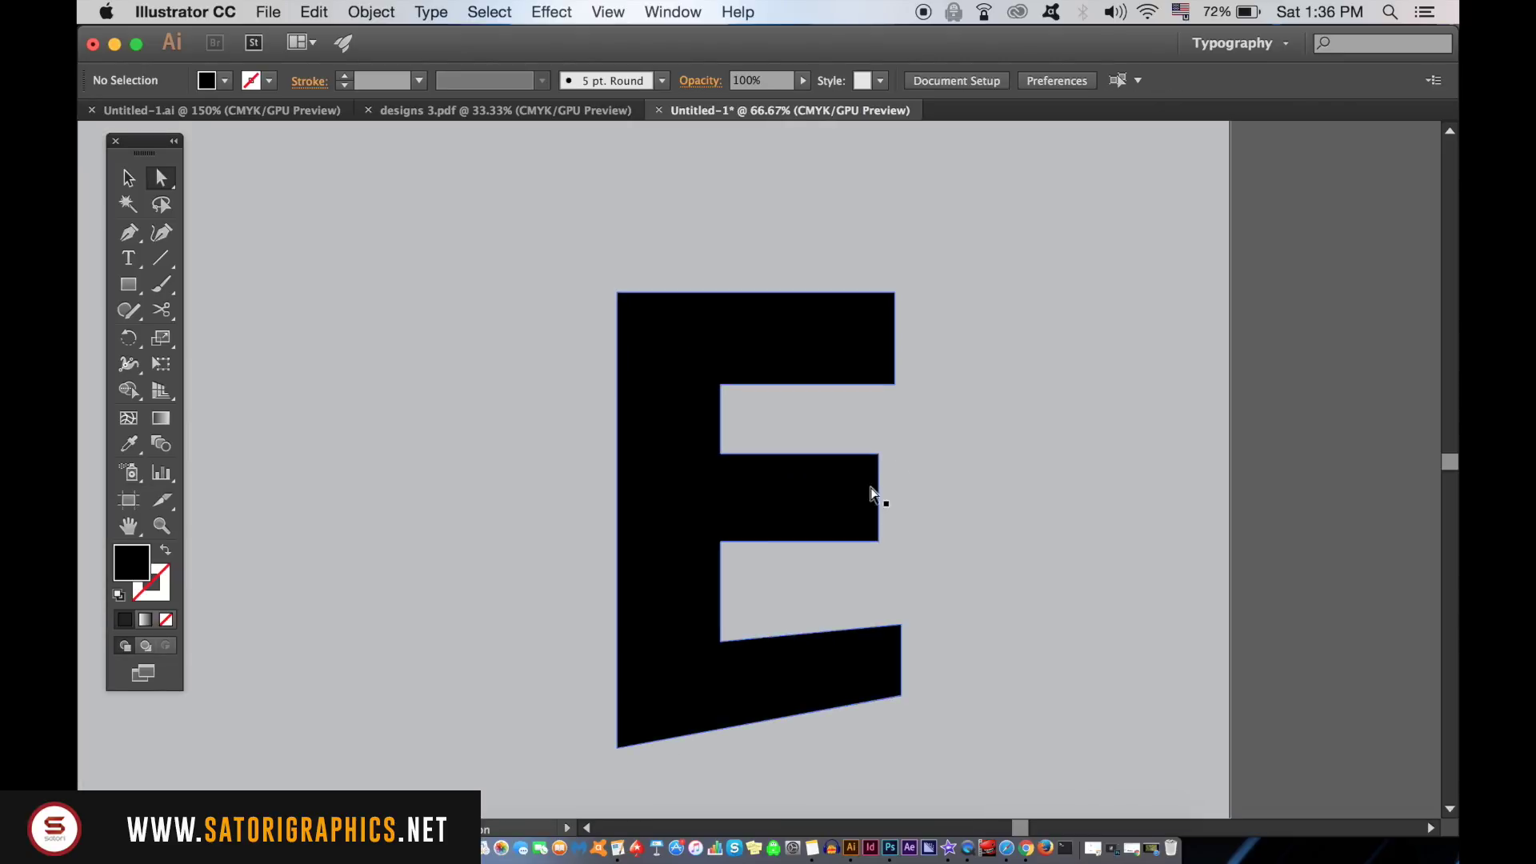
Step: Move the upper and lower edges of the middle arm slightly downward
{"action": "left_click_drag", "start_coordinate": [903, 437], "coordinate": [688, 472]}
{"action": "key", "text": "shift+Down"}
{"action": "key", "text": "shift+Down"}
{"action": "left_click_drag", "start_coordinate": [915, 554], "coordinate": [699, 526]}
{"action": "key", "text": "shift+Down"}
{"action": "left_click", "coordinate": [918, 520]}
Step: Extend the middle arm slightly to the right and taper its end by moving the two outer corners closer together
{"action": "left_click_drag", "start_coordinate": [917, 438], "coordinate": [861, 582]}
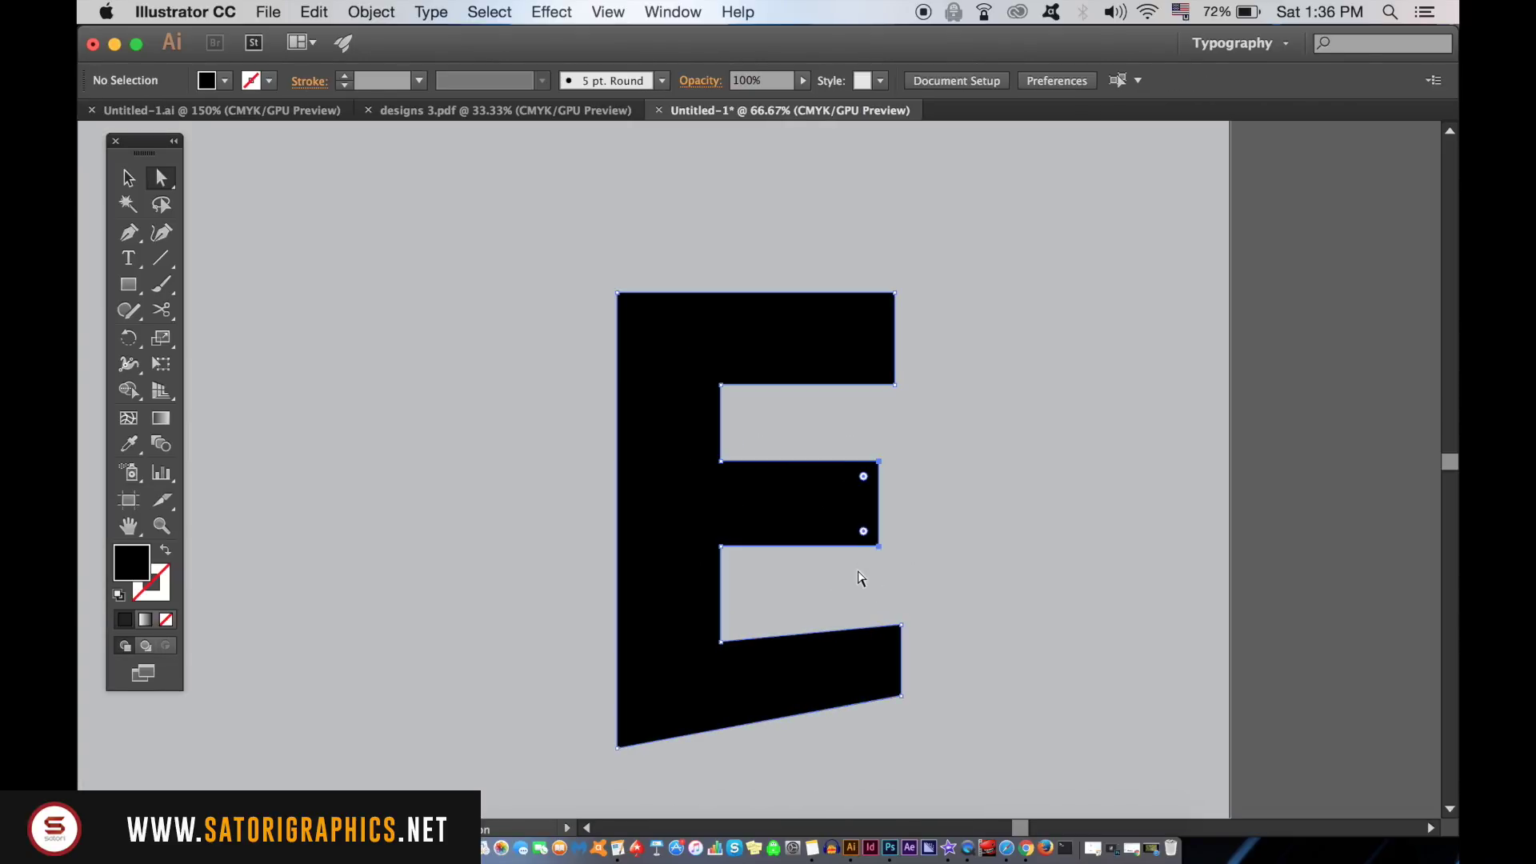
{"action": "key", "text": "shift+Right"}
{"action": "left_click", "coordinate": [888, 551]}
{"action": "key", "text": "shift+Up"}
{"action": "left_click", "coordinate": [888, 462]}
{"action": "key", "text": "shift+Down"}
{"action": "left_click", "coordinate": [936, 480]}
Step: Slant the top arm by lowering both of its outer right corners and raising the top-left corner of the E
{"action": "left_click", "coordinate": [895, 385]}
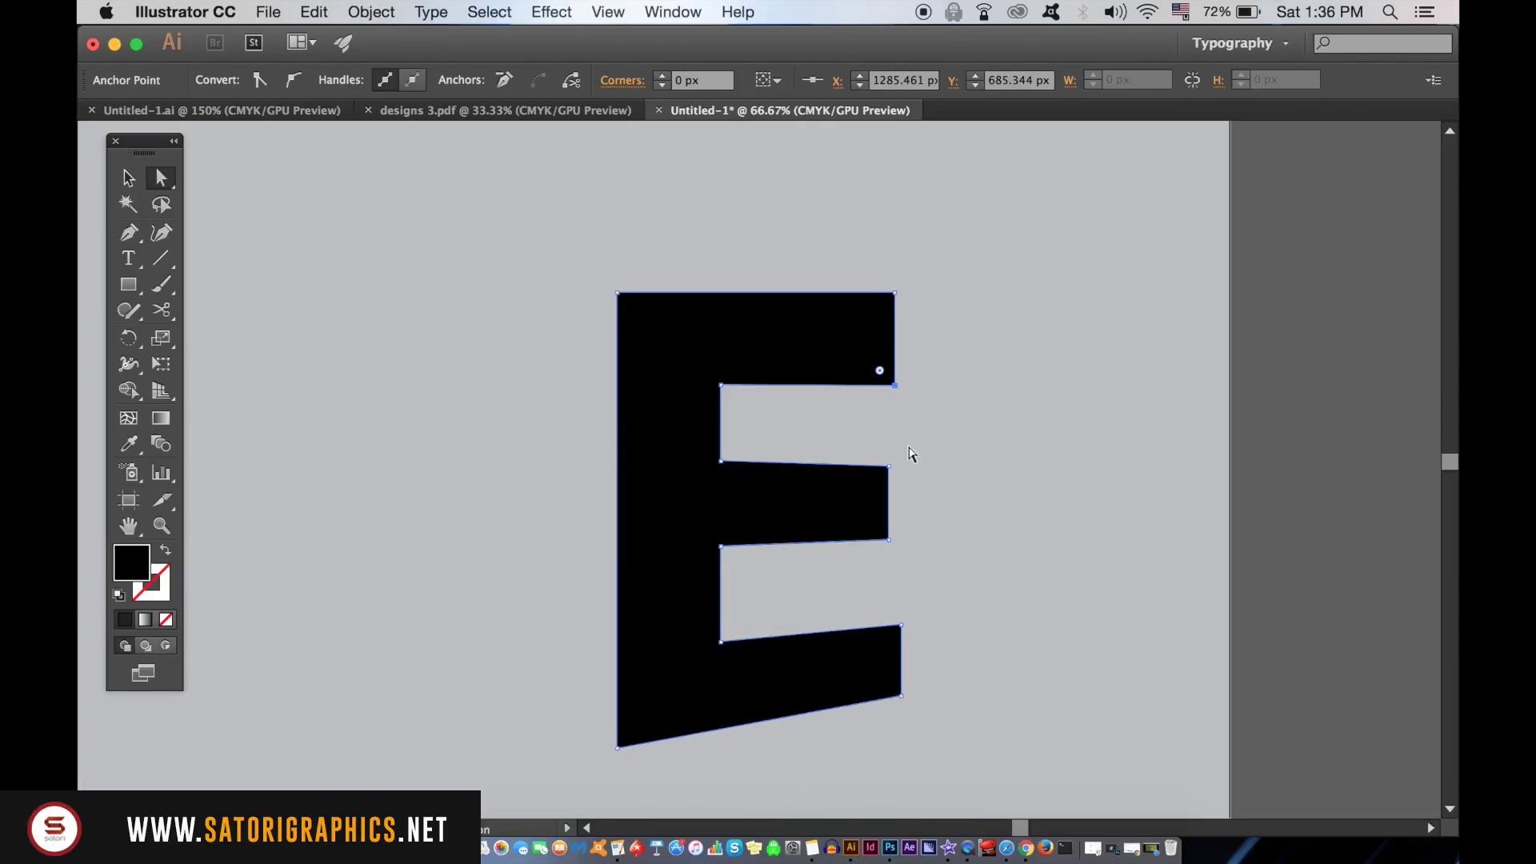
{"action": "key", "text": "shift+Down"}
{"action": "key", "text": "shift+Down"}
{"action": "key", "text": "shift+Down"}
{"action": "left_click", "coordinate": [894, 293]}
{"action": "key", "text": "shift+Down"}
{"action": "key", "text": "shift+Down"}
{"action": "key", "text": "shift+Down"}
{"action": "key", "text": "shift+Down"}
{"action": "left_click", "coordinate": [616, 292]}
{"action": "key", "text": "shift+Up"}
{"action": "key", "text": "shift+Up"}
Step: Steepen the top arm's taper by lowering its upper-right corner further and its lower-right corner slightly
{"action": "left_click", "coordinate": [895, 319]}
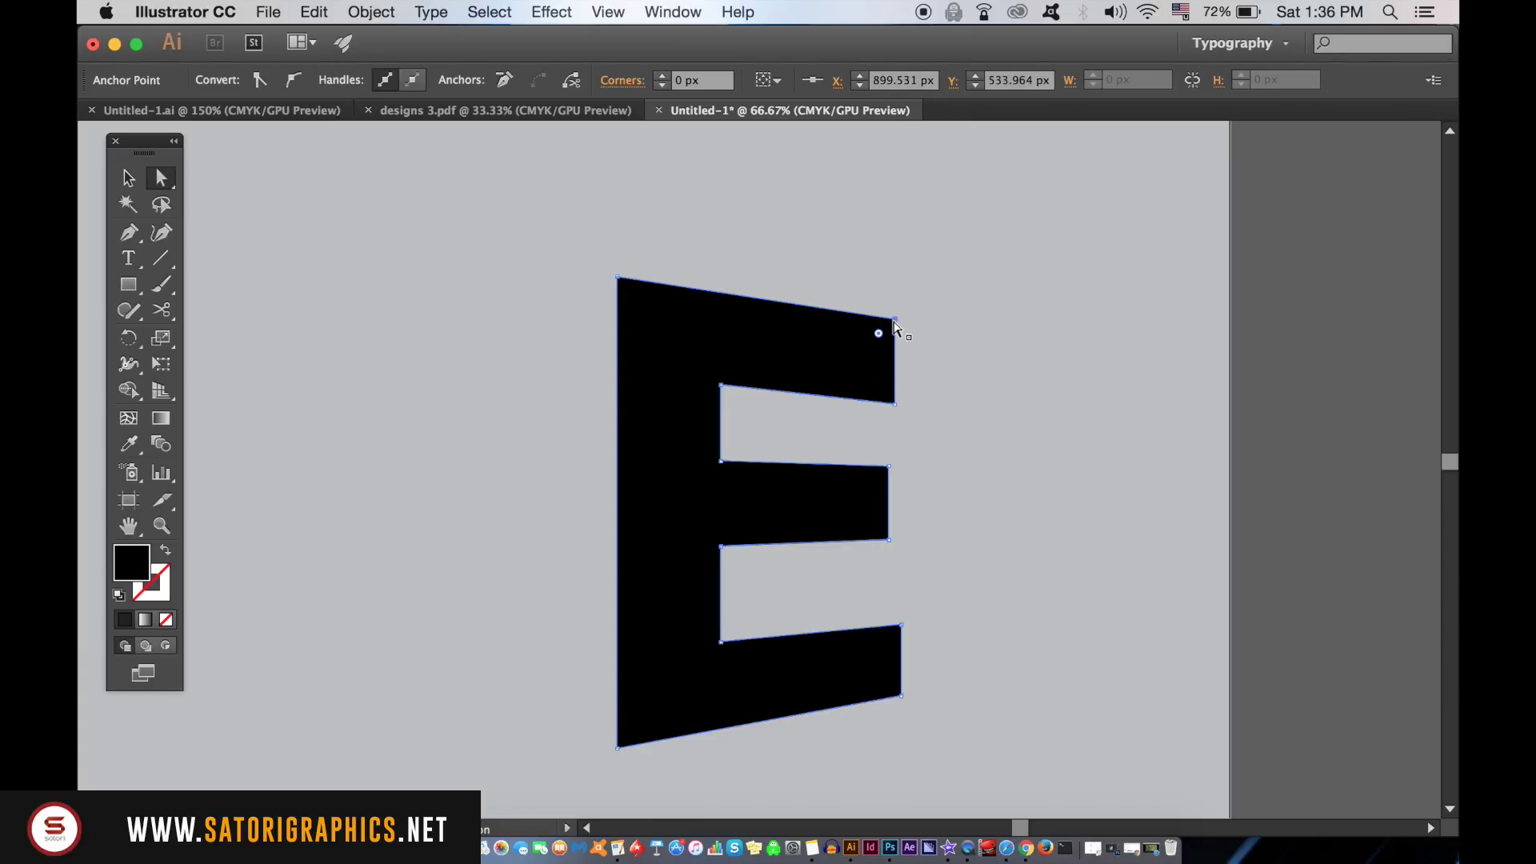
{"action": "key", "text": "shift+Down"}
{"action": "key", "text": "shift+Down"}
{"action": "left_click", "coordinate": [945, 401]}
{"action": "left_click", "coordinate": [895, 404]}
{"action": "key", "text": "shift+Down"}
{"action": "left_click", "coordinate": [895, 334]}
{"action": "key", "text": "Down"}
{"action": "key", "text": "Down"}
{"action": "key", "text": "Down"}
{"action": "key", "text": "Down"}
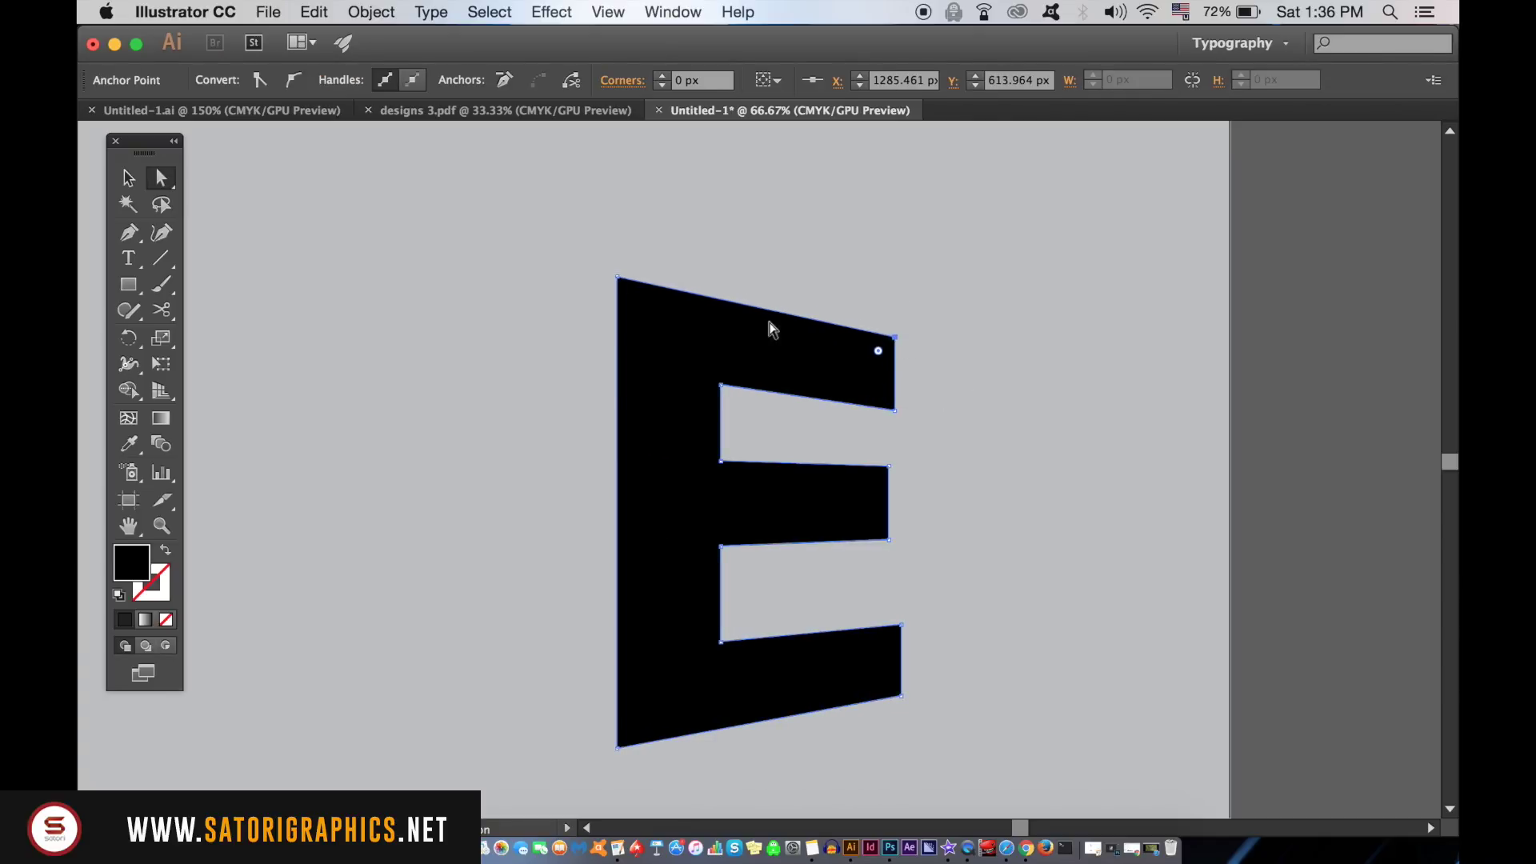
Step: Raise the E's top-left corner and slightly lower the inner corner where the top arm meets the stem
{"action": "left_click", "coordinate": [767, 226]}
{"action": "left_click", "coordinate": [618, 277]}
{"action": "key", "text": "shift+Up"}
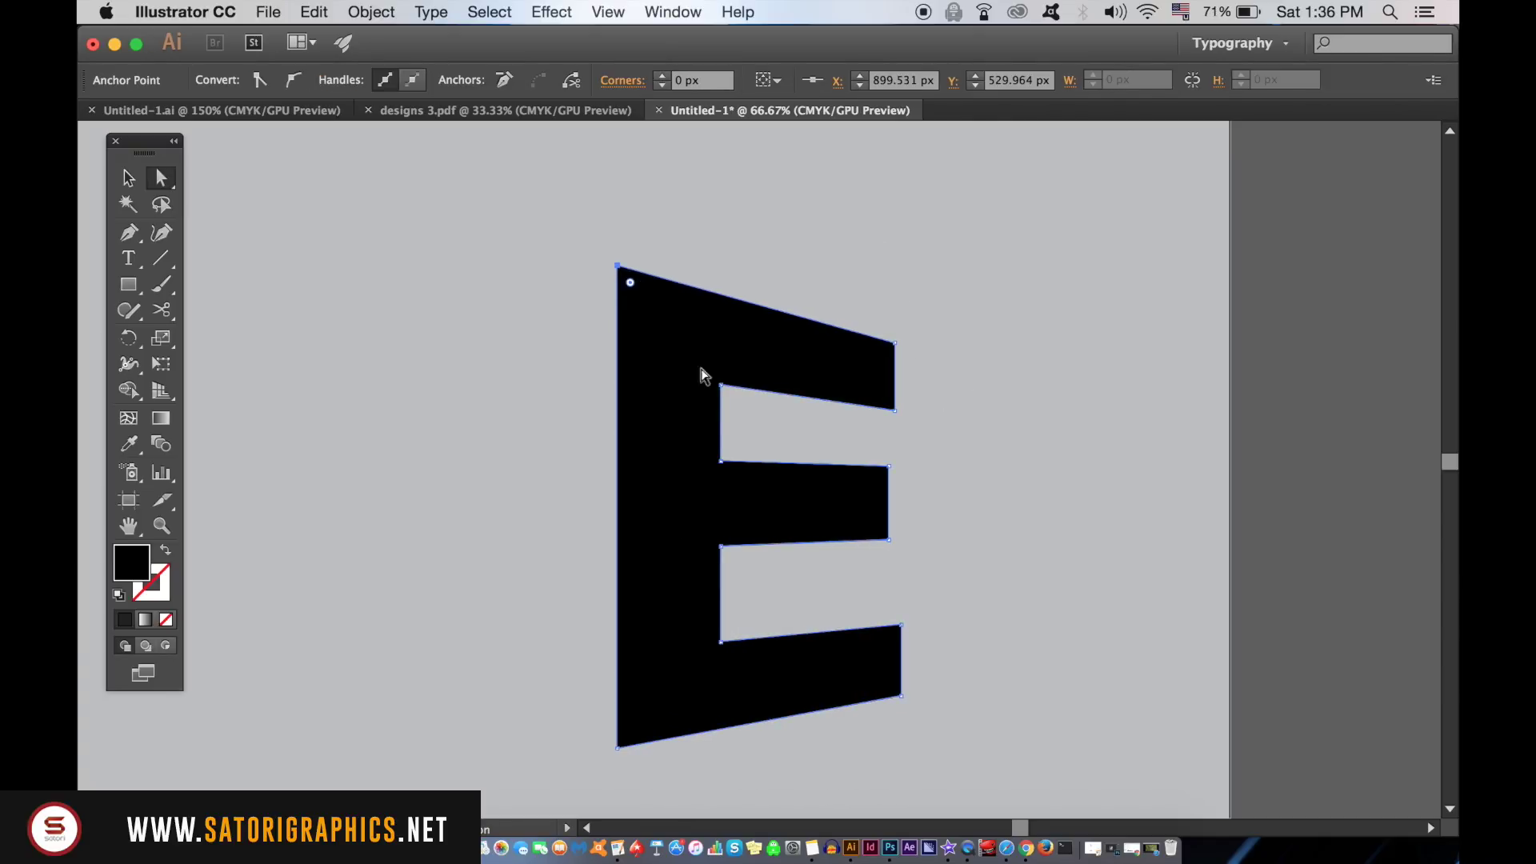
{"action": "left_click", "coordinate": [721, 385]}
{"action": "key", "text": "shift+Down"}
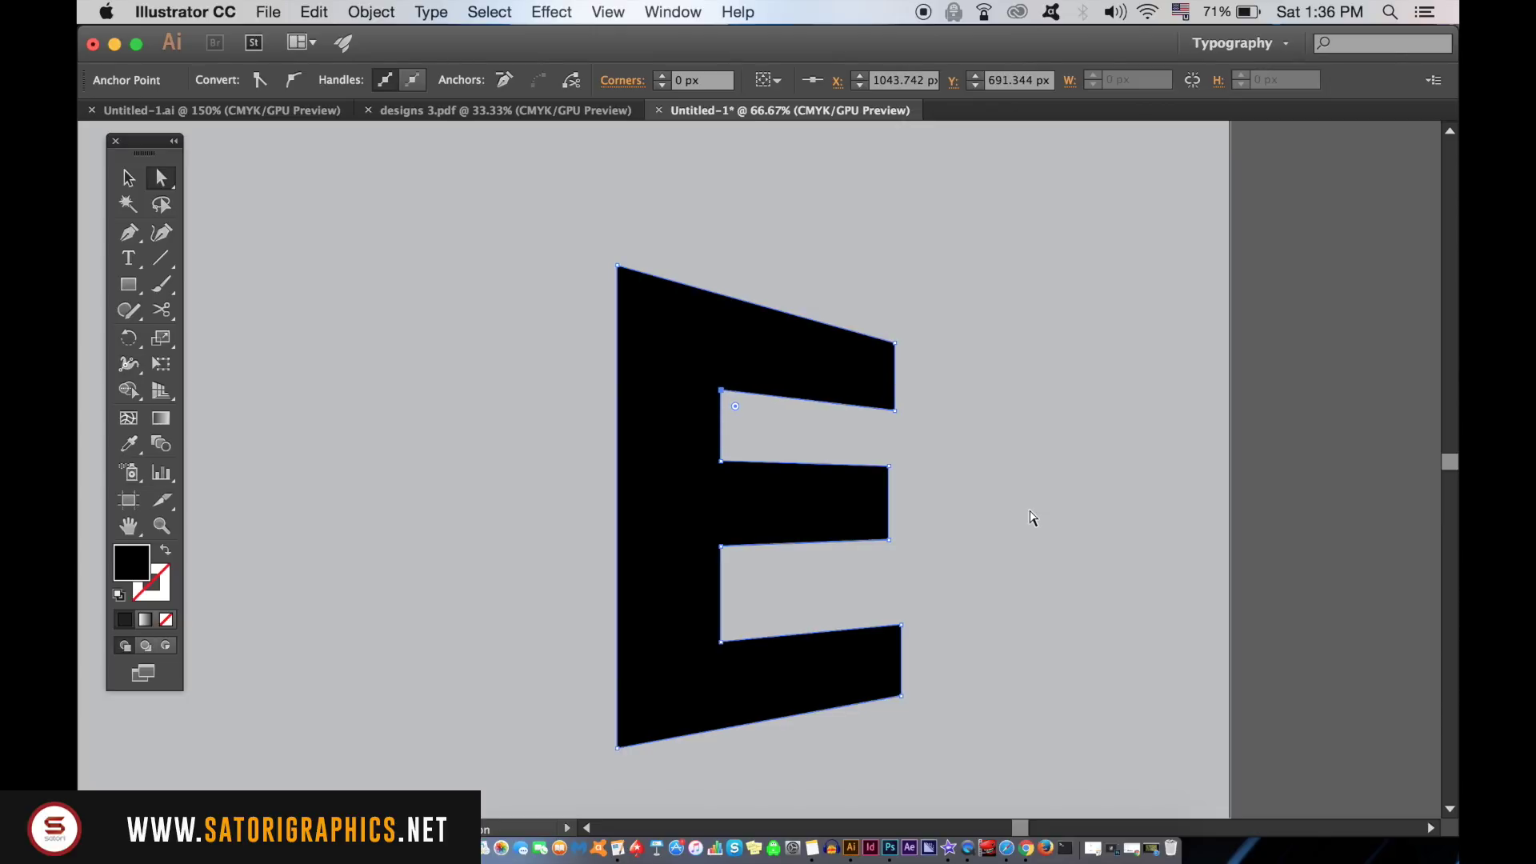
Step: Draw a narrow upright rectangle beside the E's stem, near its upper half, and give it a black fill with no stroke
{"action": "key", "text": "m"}
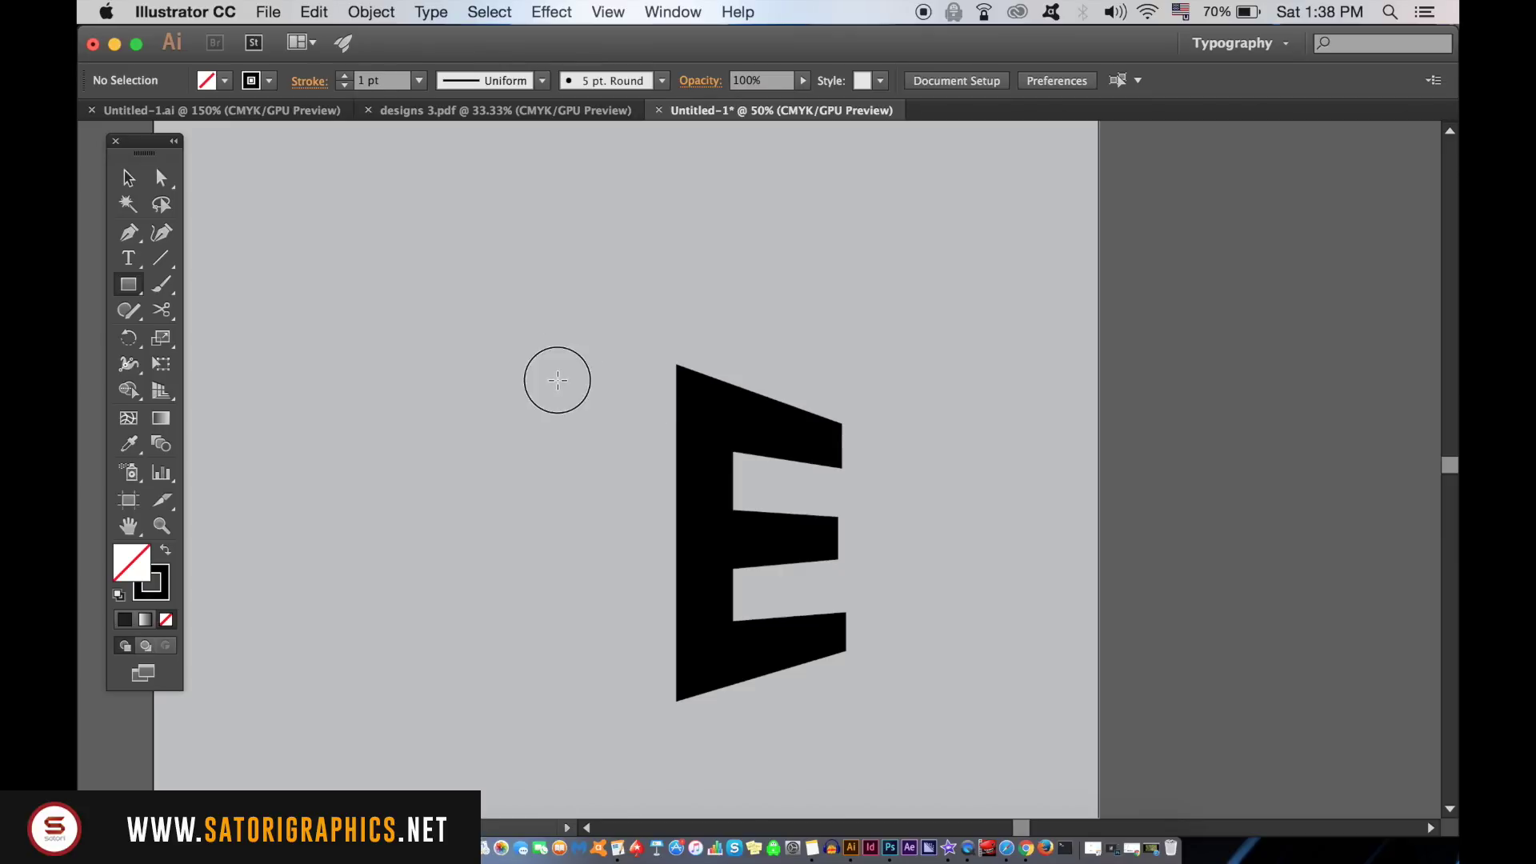
{"action": "left_click_drag", "start_coordinate": [558, 380], "coordinate": [612, 497]}
{"action": "left_click", "coordinate": [137, 179]}
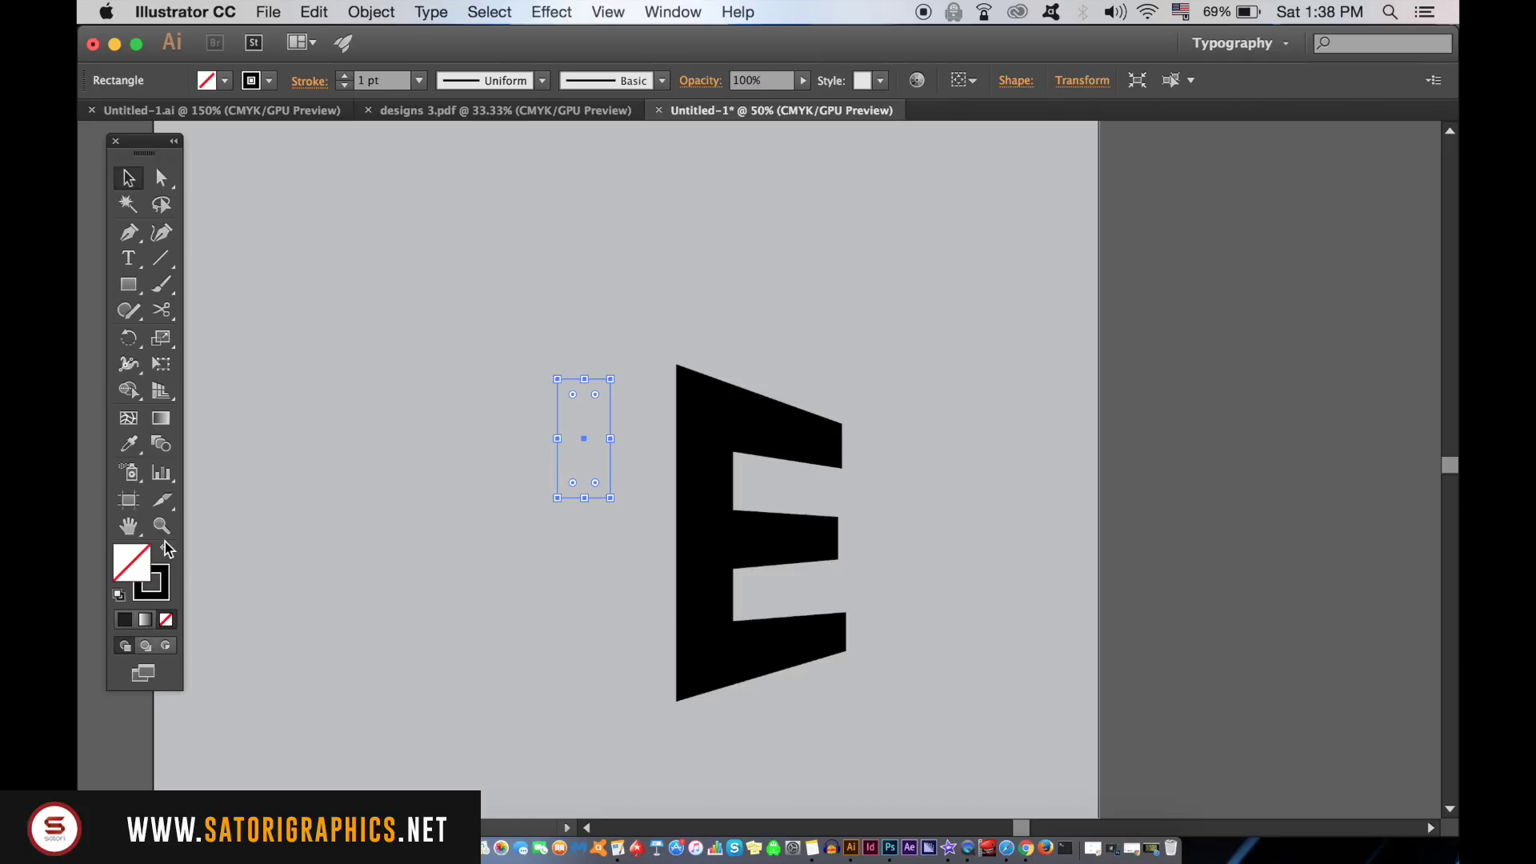
{"action": "left_click", "coordinate": [166, 551]}
Step: Slant the small rectangle's lower edge by raising its lower-right corner slightly
{"action": "left_click", "coordinate": [162, 177]}
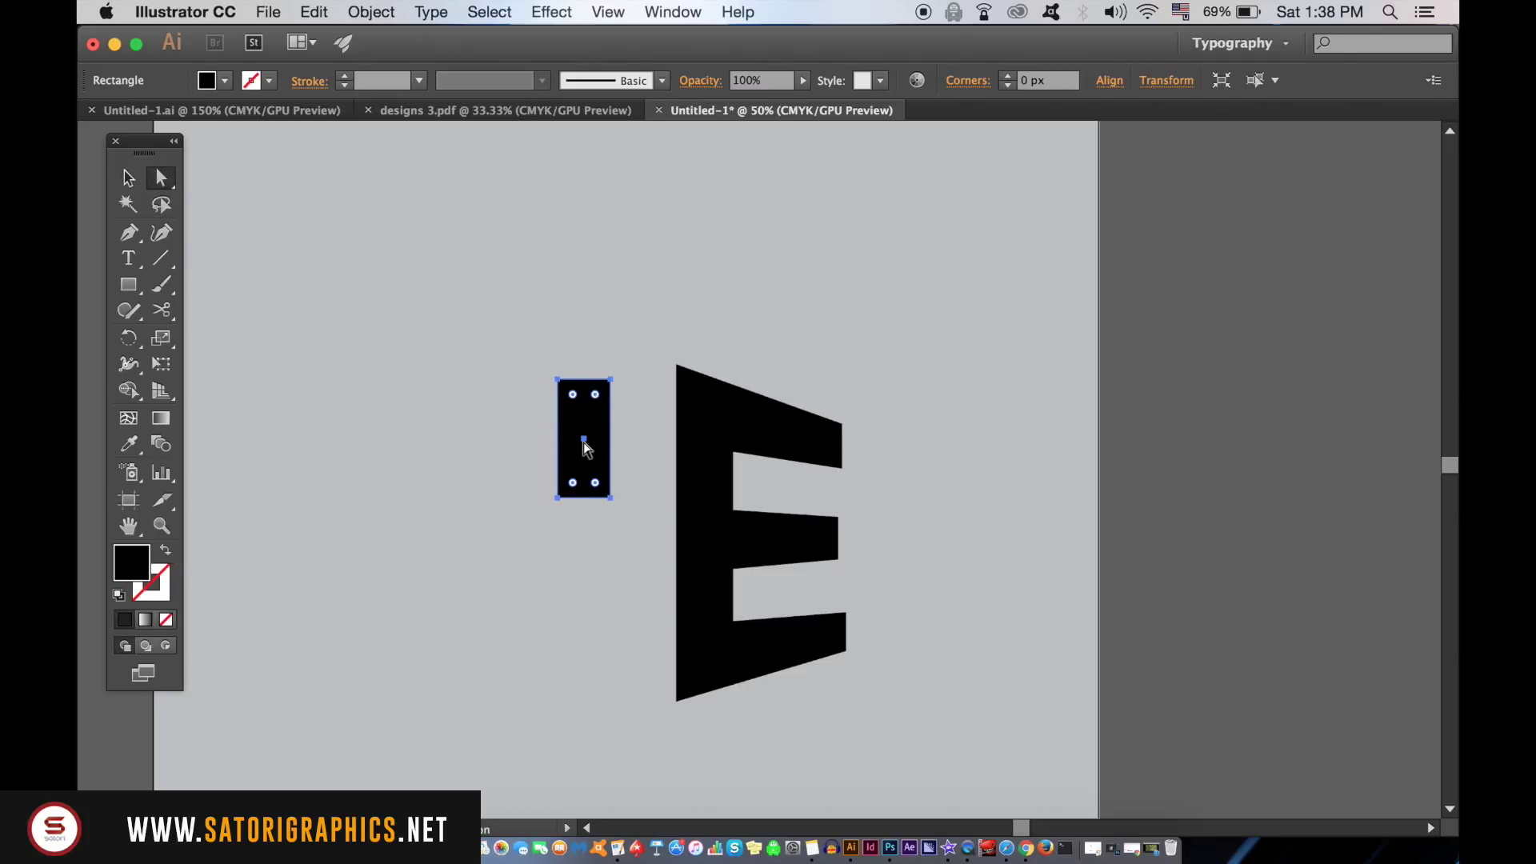
{"action": "key", "text": "super+equal"}
{"action": "key", "text": "super+equal"}
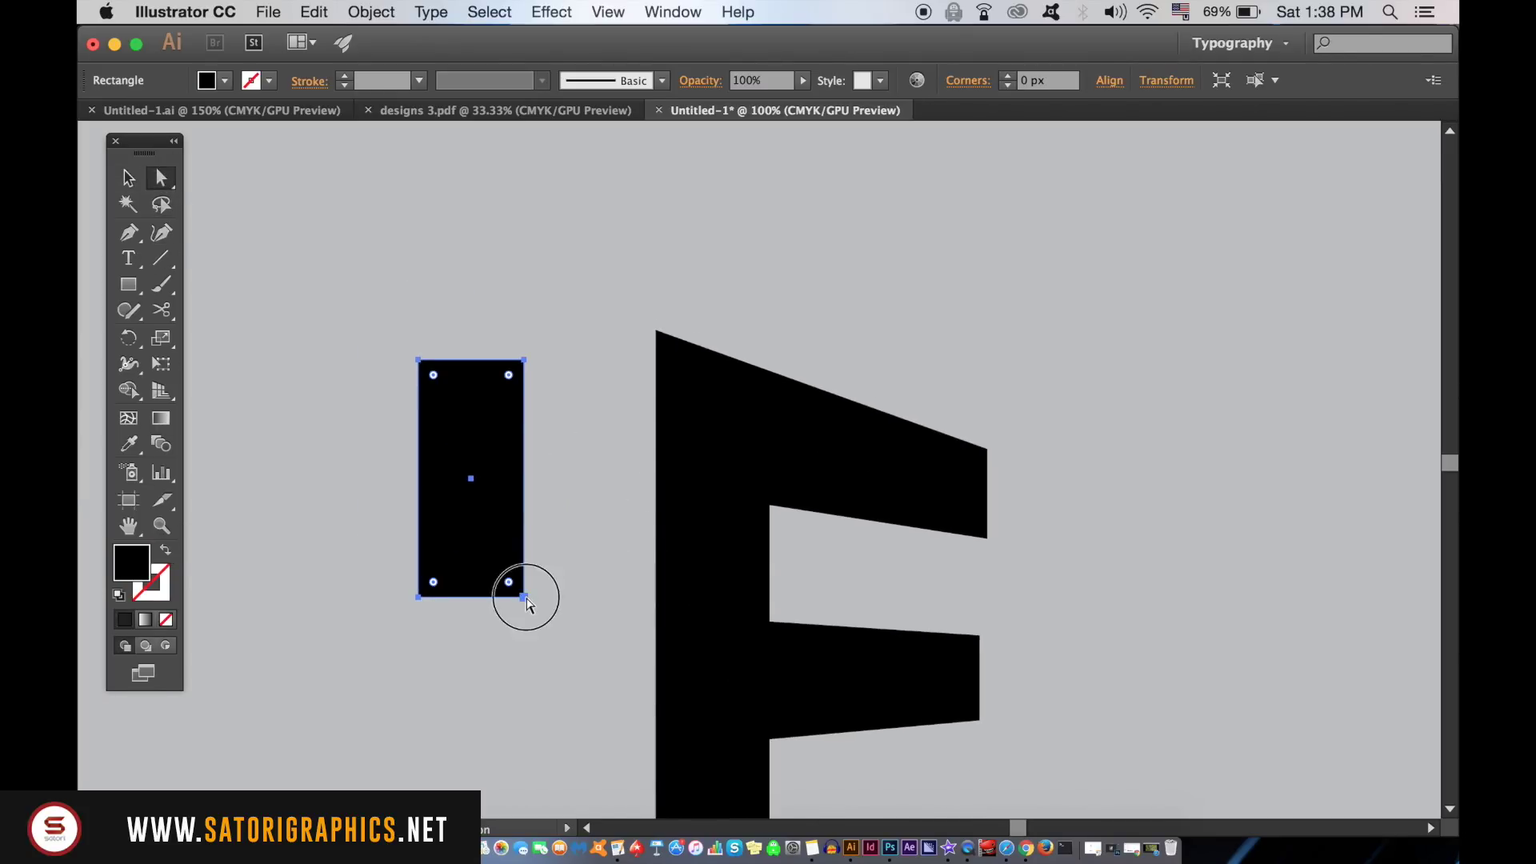
{"action": "left_click", "coordinate": [525, 598]}
{"action": "key", "text": "Up"}
{"action": "key", "text": "Up"}
{"action": "key", "text": "Up"}
{"action": "key", "text": "Up"}
{"action": "key", "text": "Up"}
{"action": "key", "text": "Up"}
{"action": "key", "text": "Up"}
{"action": "left_click", "coordinate": [513, 437]}
{"action": "left_click", "coordinate": [591, 429]}
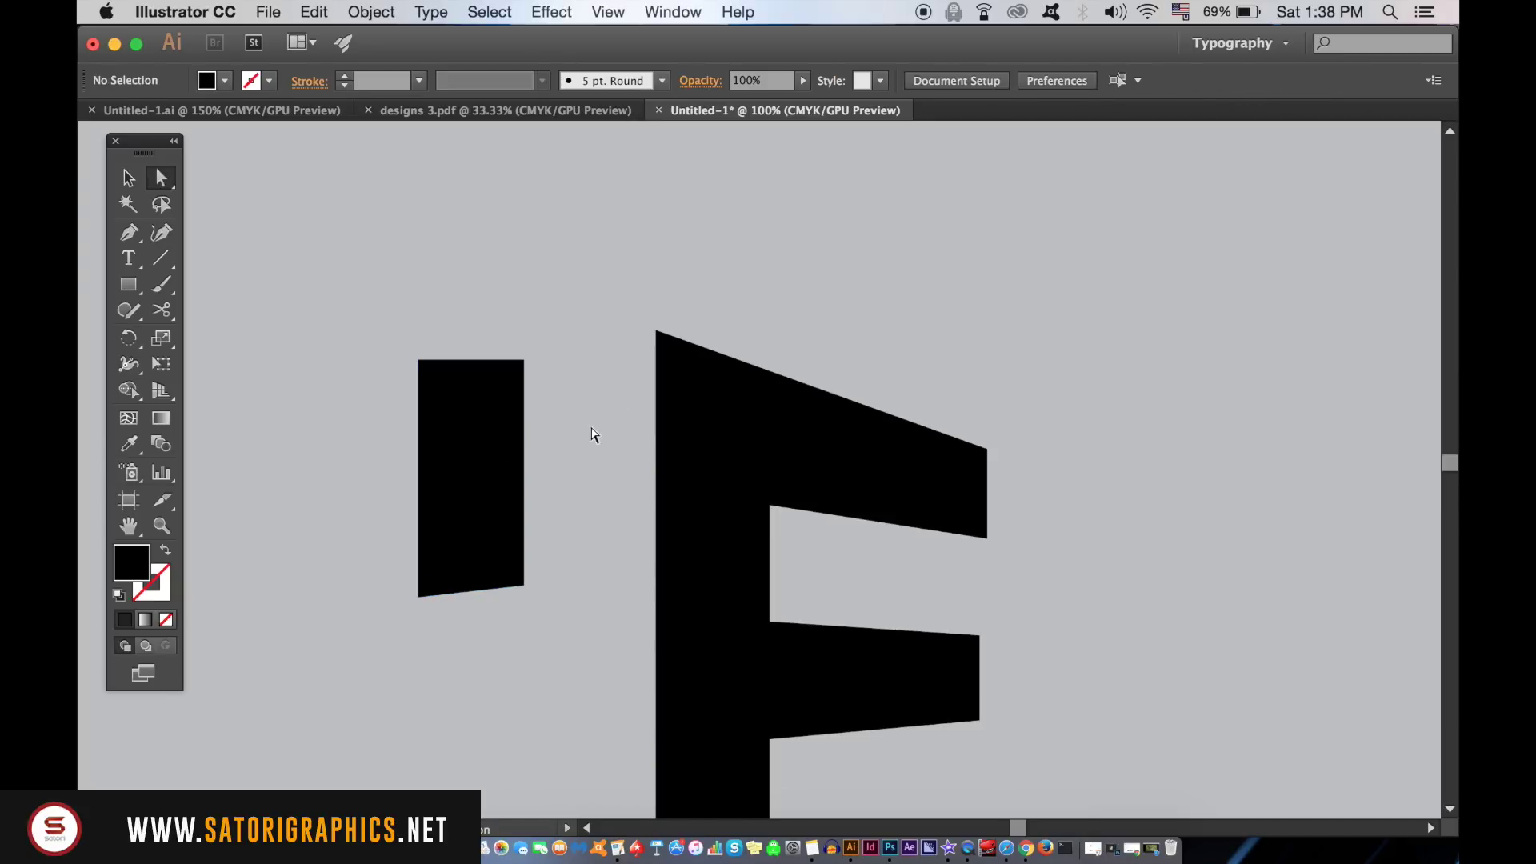
Step: Slant the small block's upper edge by lowering its upper-left corner
{"action": "left_click", "coordinate": [525, 360]}
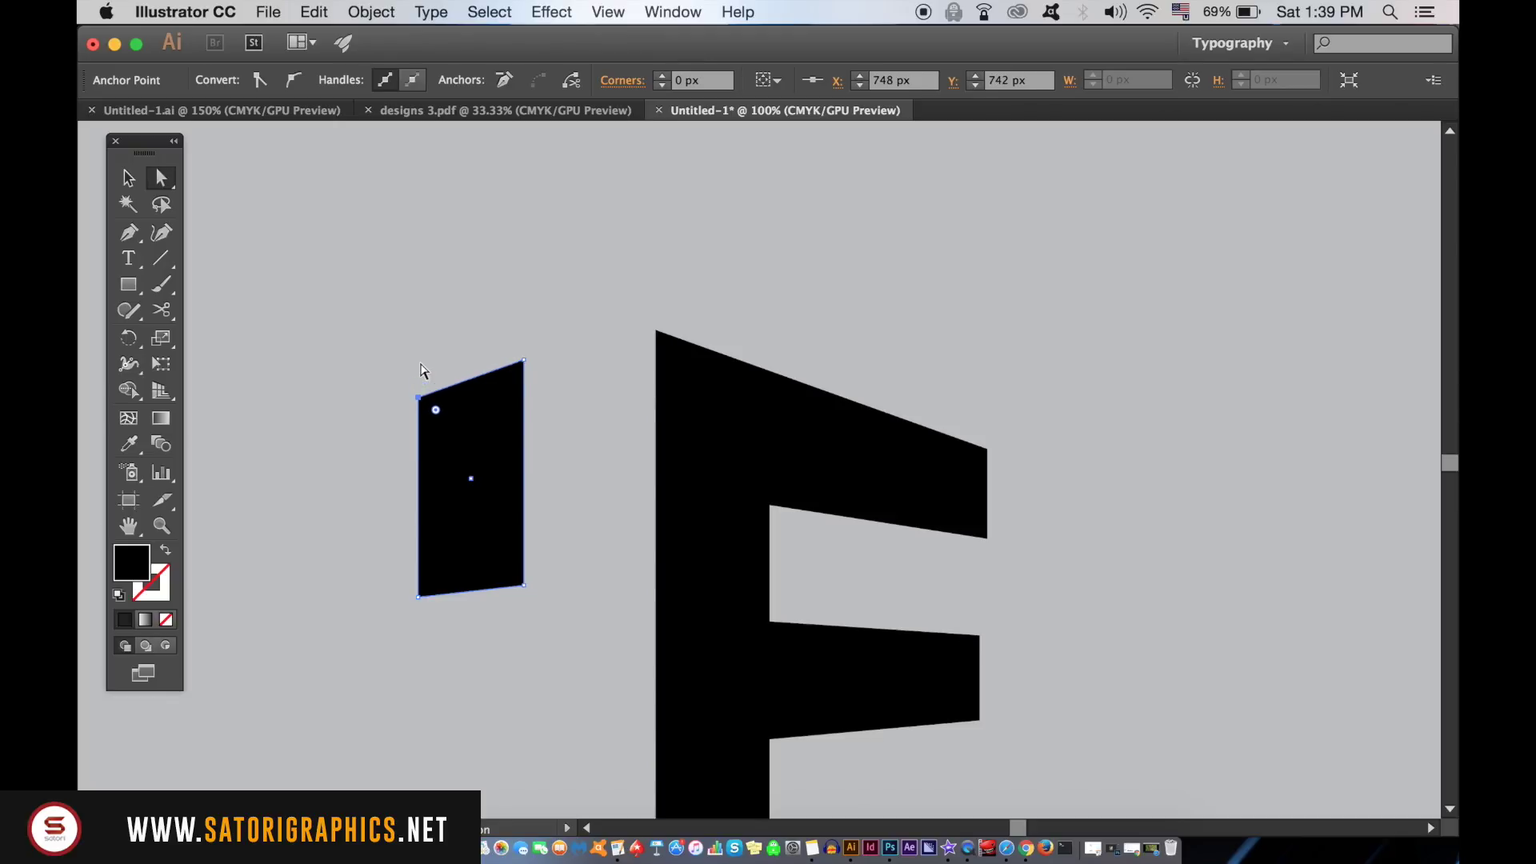
{"action": "left_click", "coordinate": [379, 325]}
{"action": "key", "text": "super+minus"}
{"action": "key", "text": "super+minus"}
{"action": "key", "text": "super+minus"}
{"action": "key", "text": "super+equal"}
{"action": "key", "text": "super+equal"}
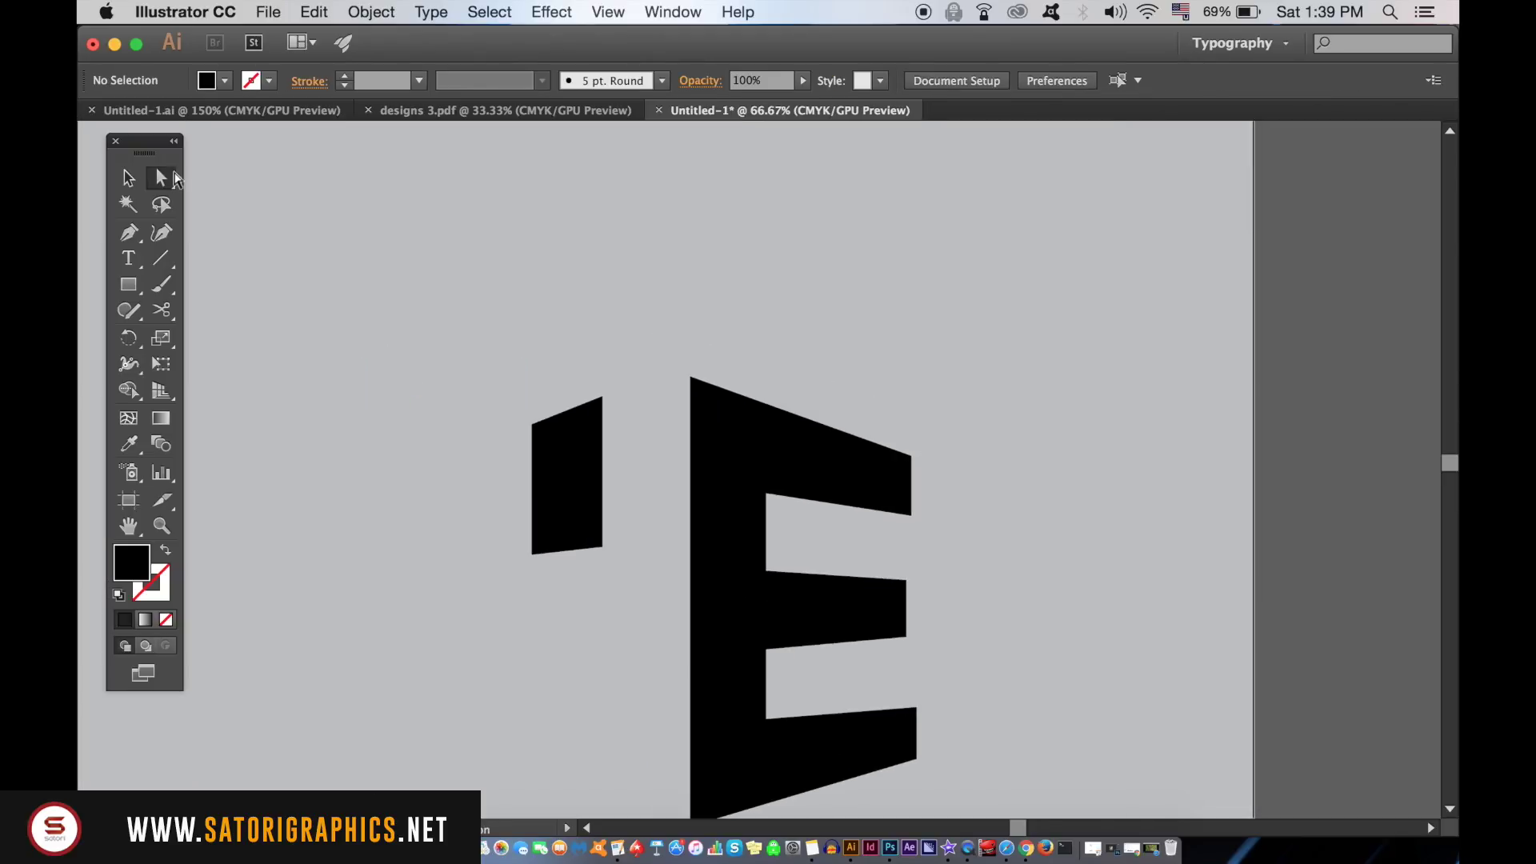
Step: Duplicate the slanted block and place the copy directly below the original, leaving a gap between them
{"action": "left_click", "coordinate": [129, 178]}
{"action": "left_click", "coordinate": [597, 478]}
{"action": "left_click_drag", "start_coordinate": [603, 397], "coordinate": [599, 403]}
{"action": "left_click_drag", "start_coordinate": [654, 488], "coordinate": [672, 394]}
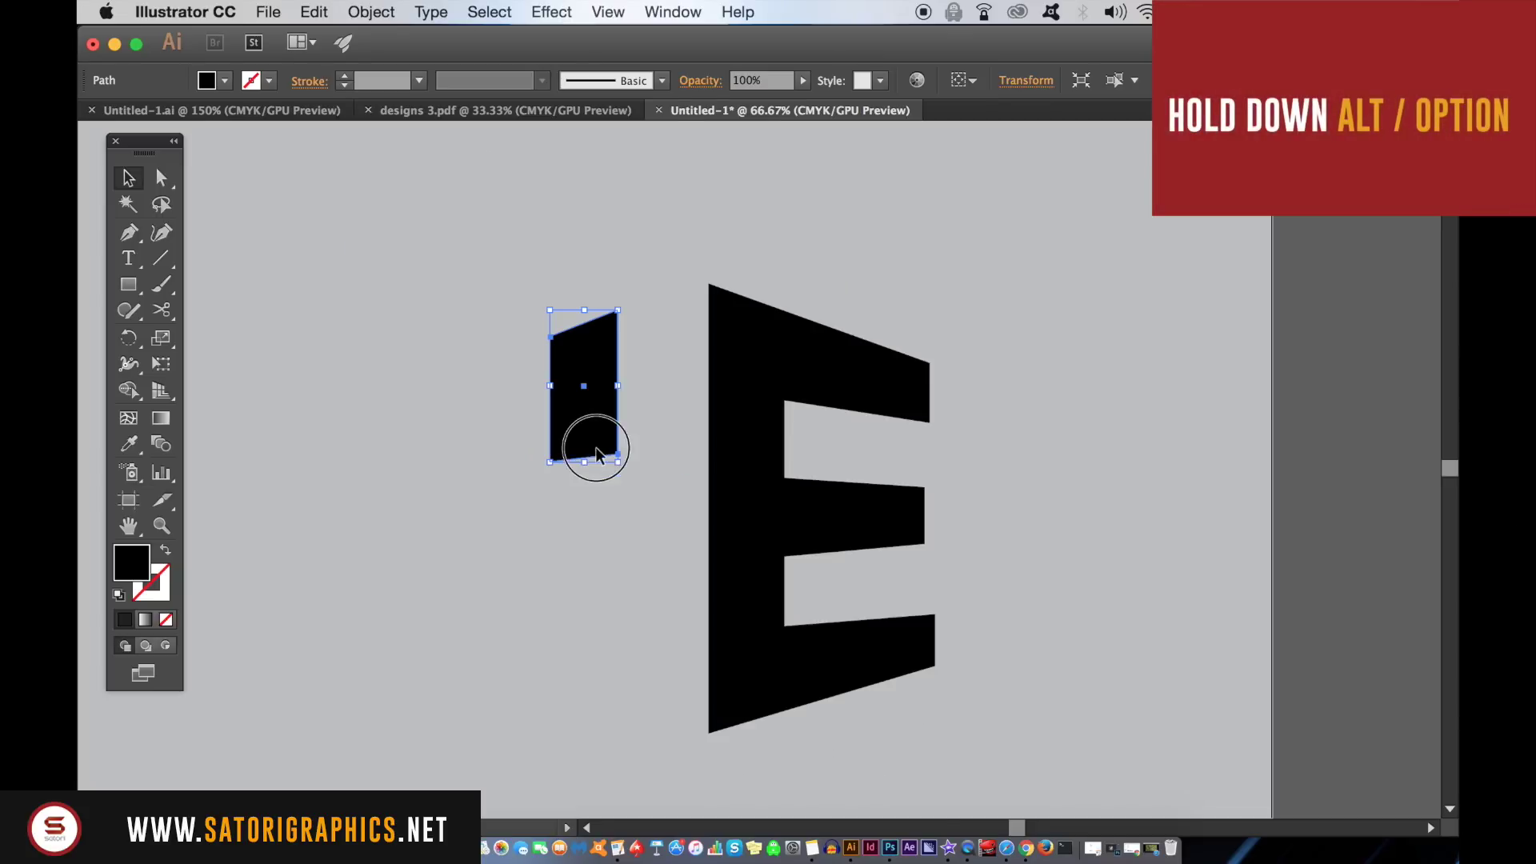
{"action": "left_click_drag", "start_coordinate": [749, 405], "coordinate": [735, 863]}
{"action": "left_click_drag", "start_coordinate": [594, 661], "coordinate": [596, 645]}
Step: Reshape the lower block's top edge to slope gently down toward the E by lowering its upper-right corner and raising its upper-left corner slightly
{"action": "key", "text": "a"}
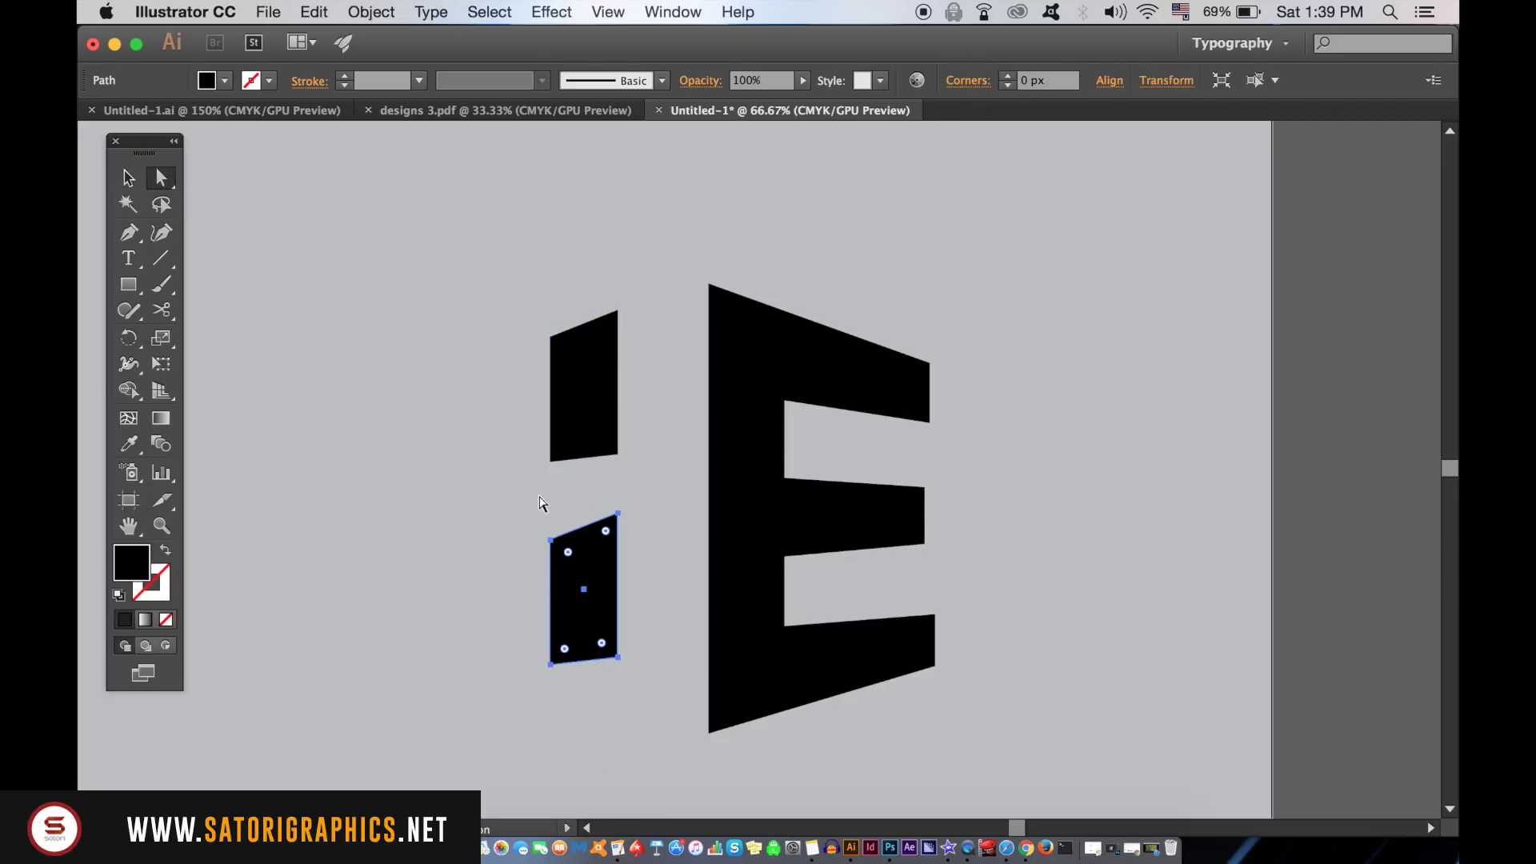
{"action": "left_click_drag", "start_coordinate": [619, 514], "coordinate": [616, 543]}
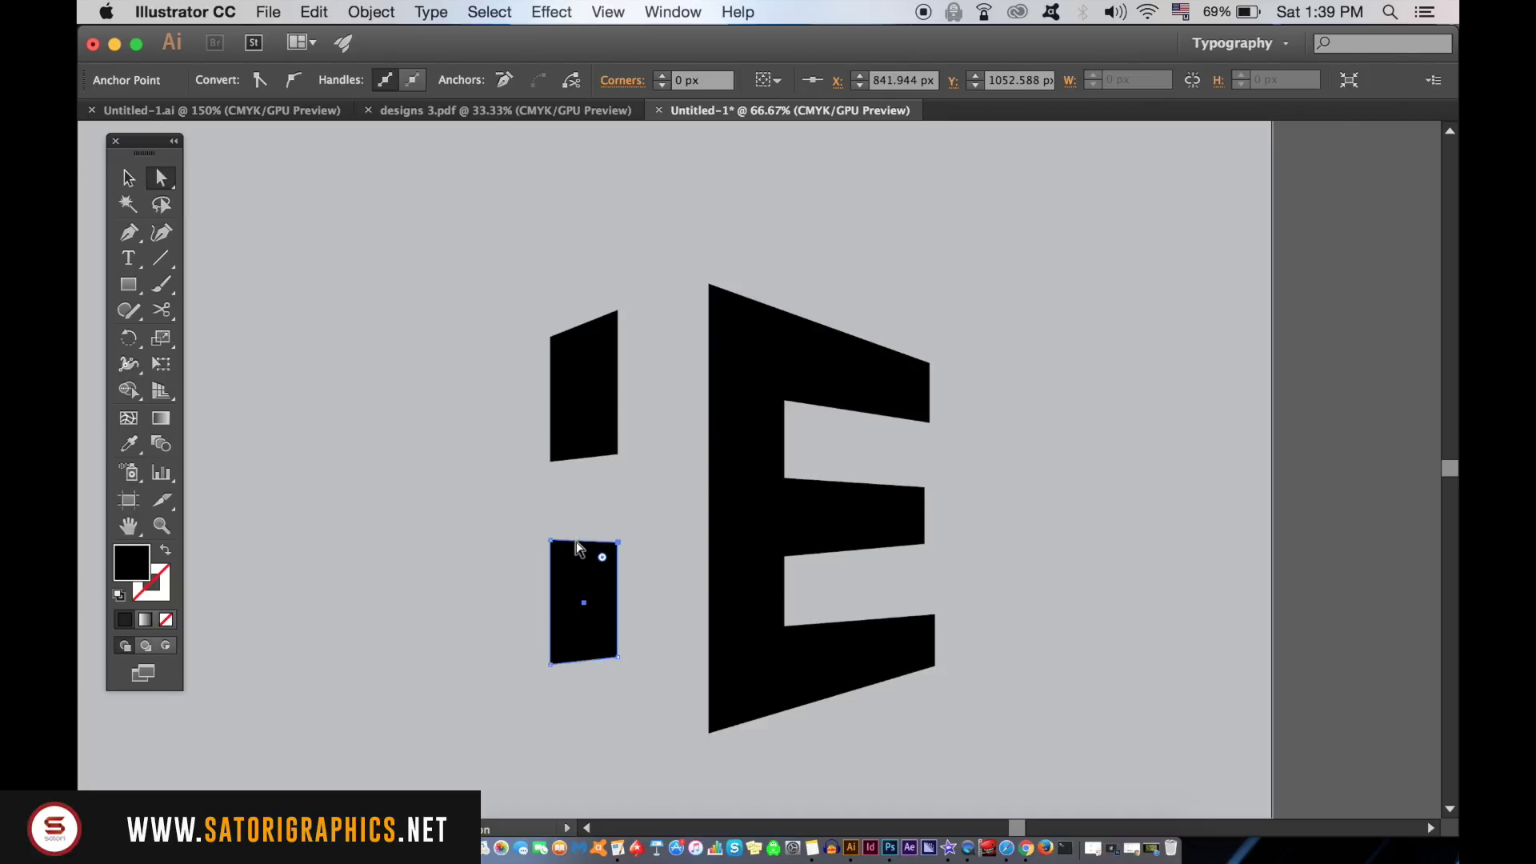
{"action": "left_click", "coordinate": [552, 543]}
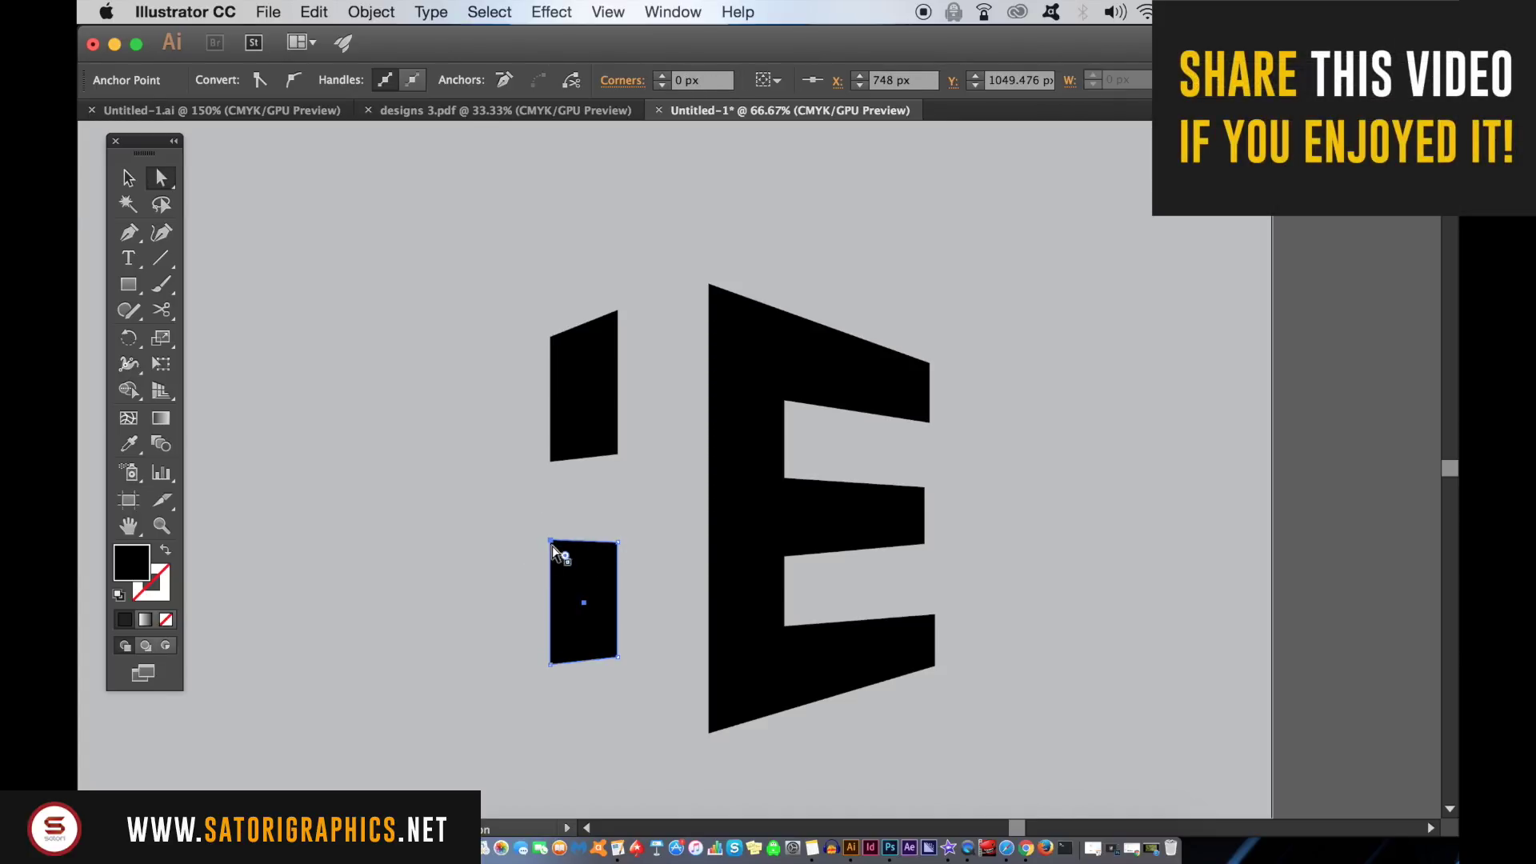
{"action": "left_click", "coordinate": [456, 583]}
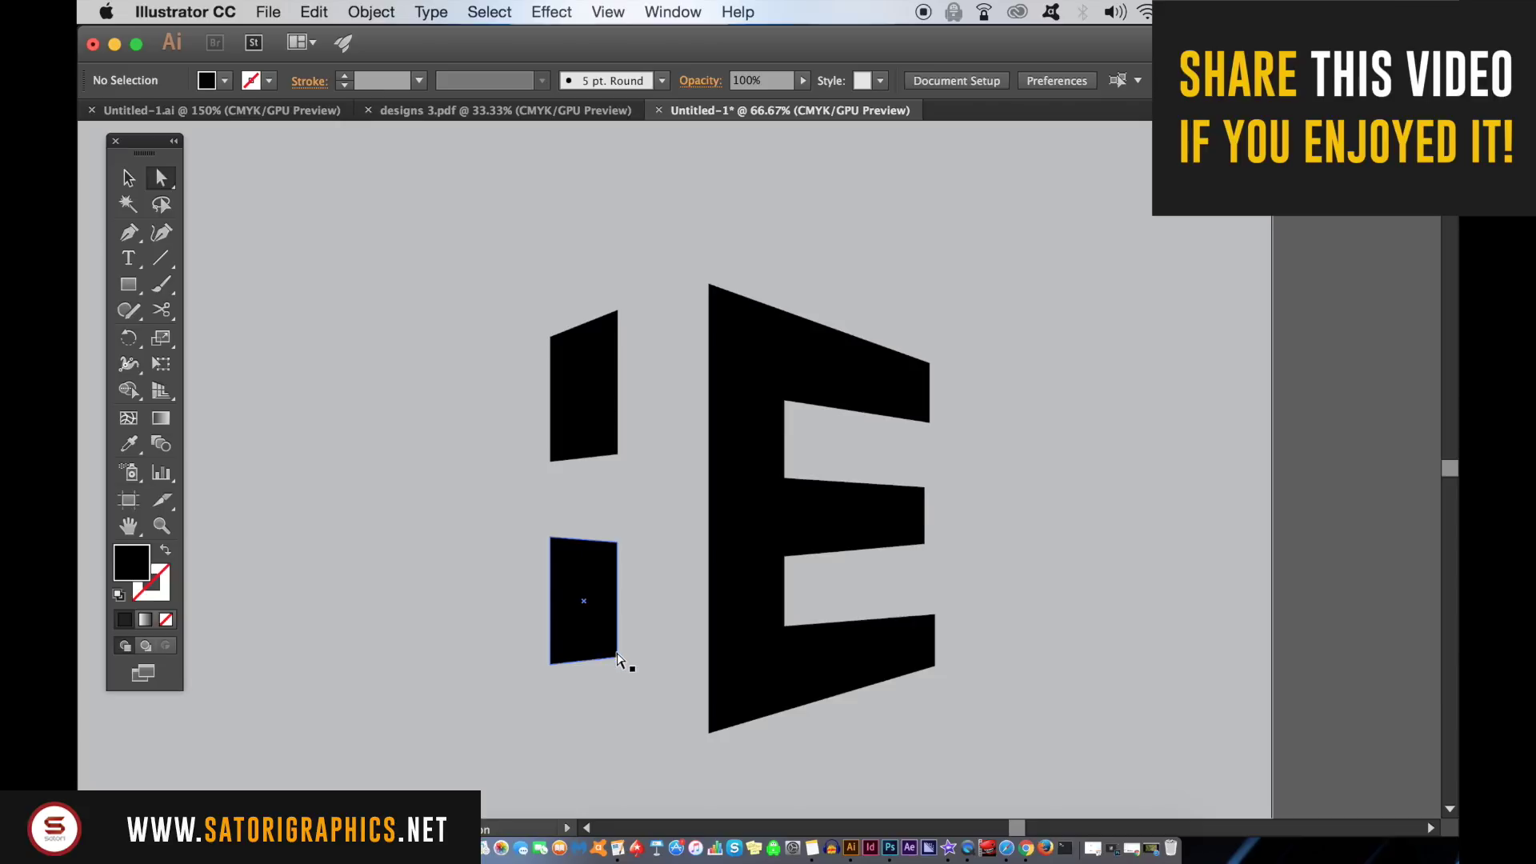
Step: Lower the bottom-right corner of the lower block so its bottom edge slopes down toward the E
{"action": "left_click", "coordinate": [617, 659]}
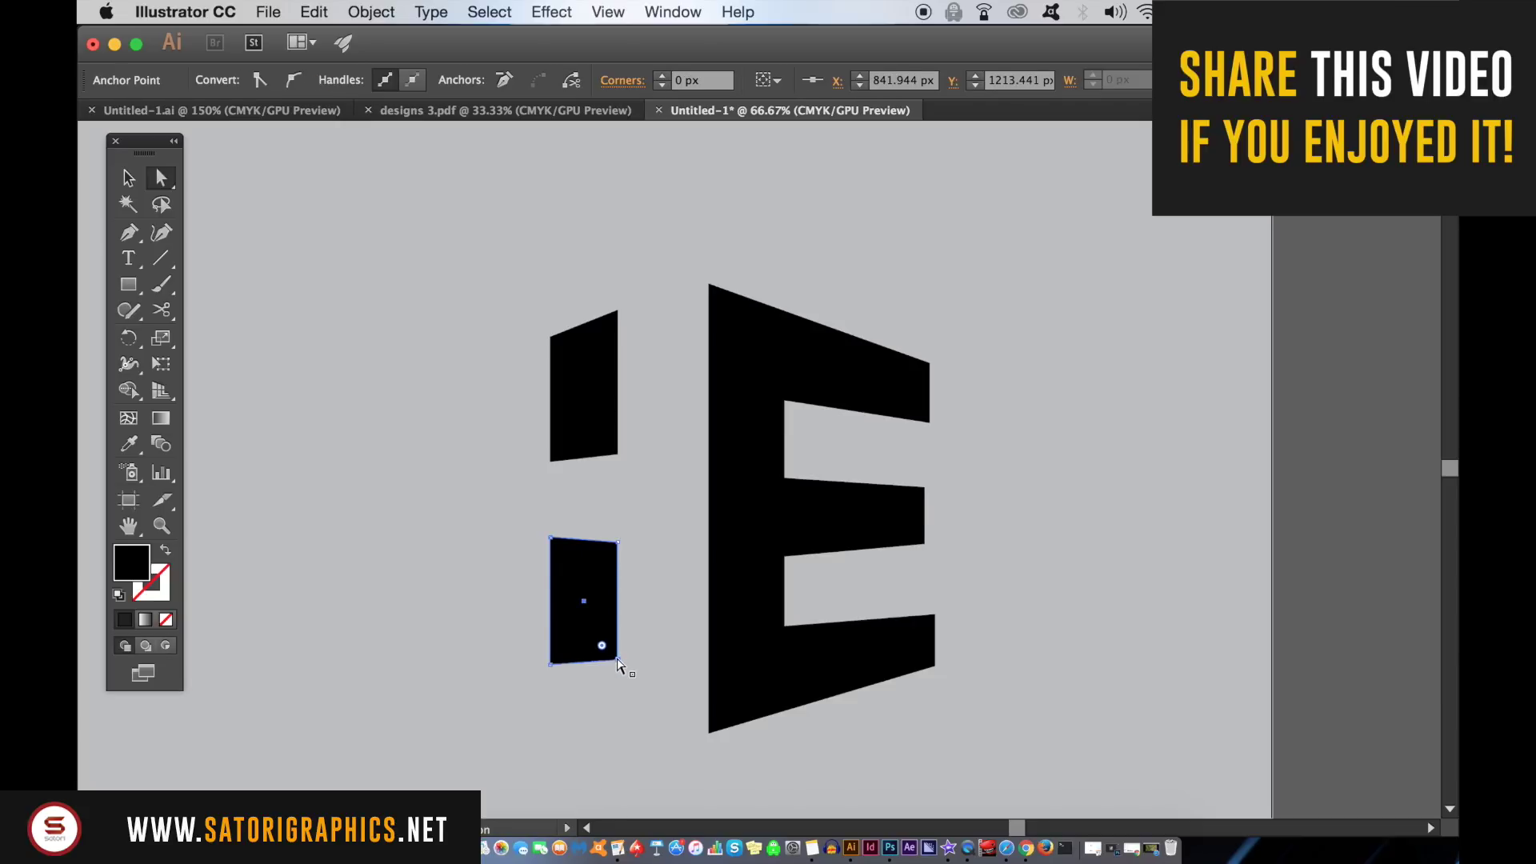
{"action": "key", "text": "Down"}
{"action": "key", "text": "Down"}
{"action": "key", "text": "Down"}
{"action": "key", "text": "Down"}
{"action": "key", "text": "Down"}
{"action": "key", "text": "Down"}
{"action": "key", "text": "Down"}
{"action": "key", "text": "Down"}
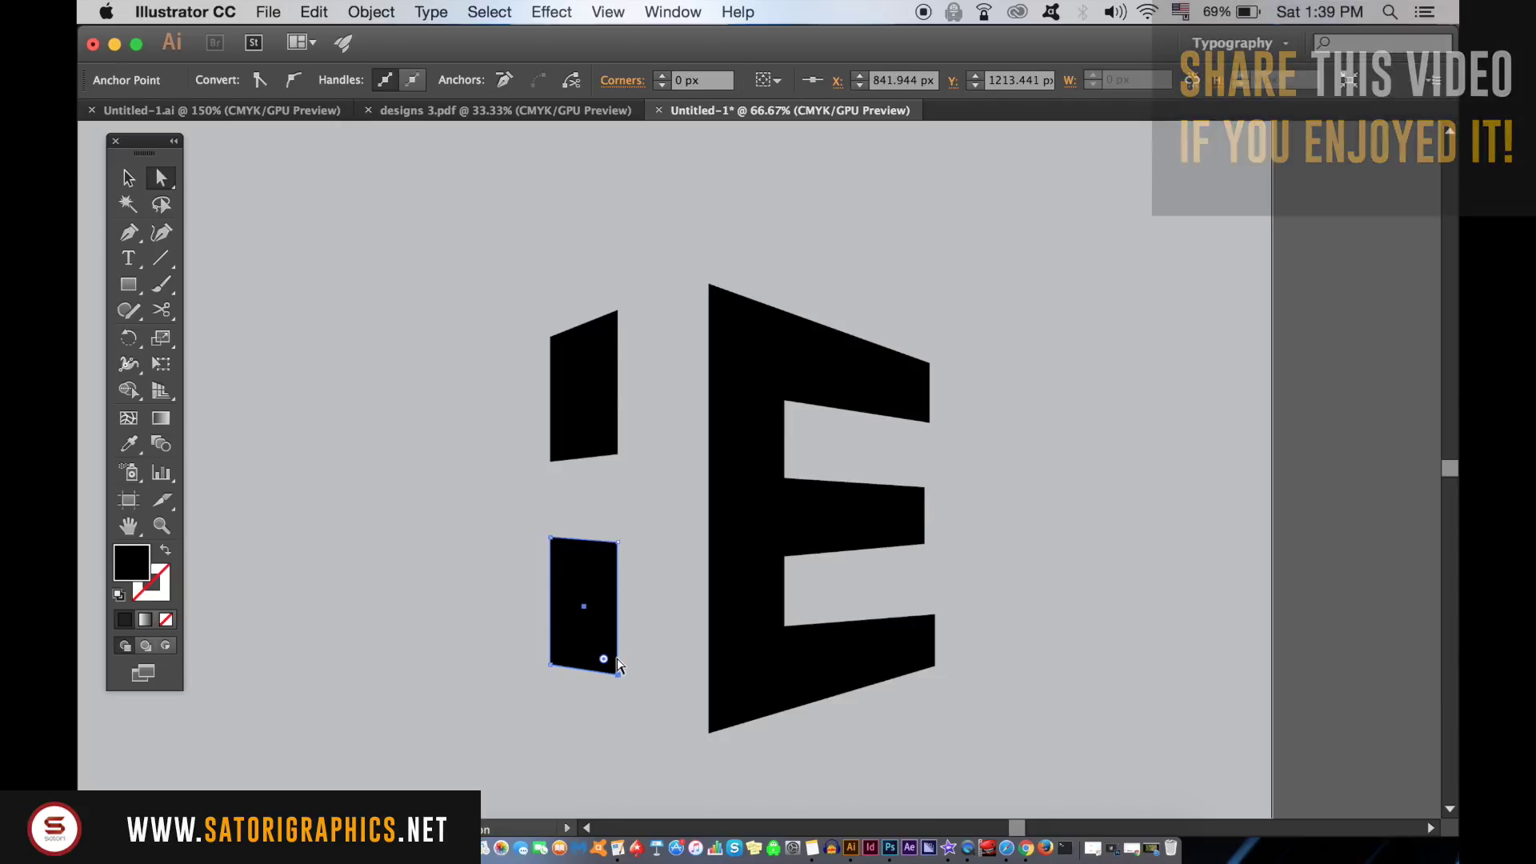
{"action": "left_click", "coordinate": [478, 495]}
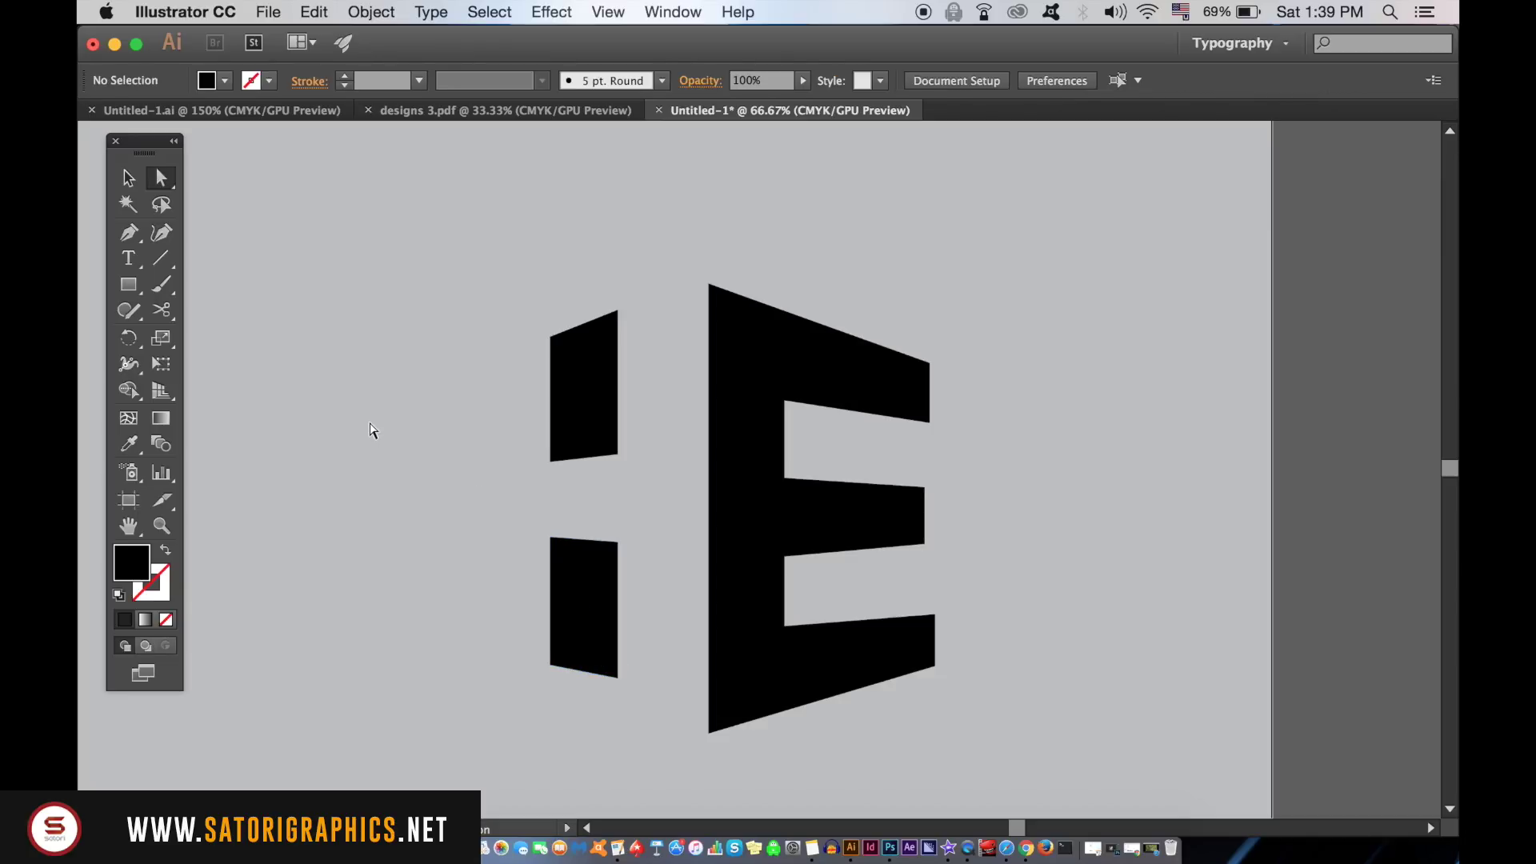
{"action": "key", "text": "super+minus"}
{"action": "key", "text": "super+minus"}
{"action": "key", "text": "super+minus"}
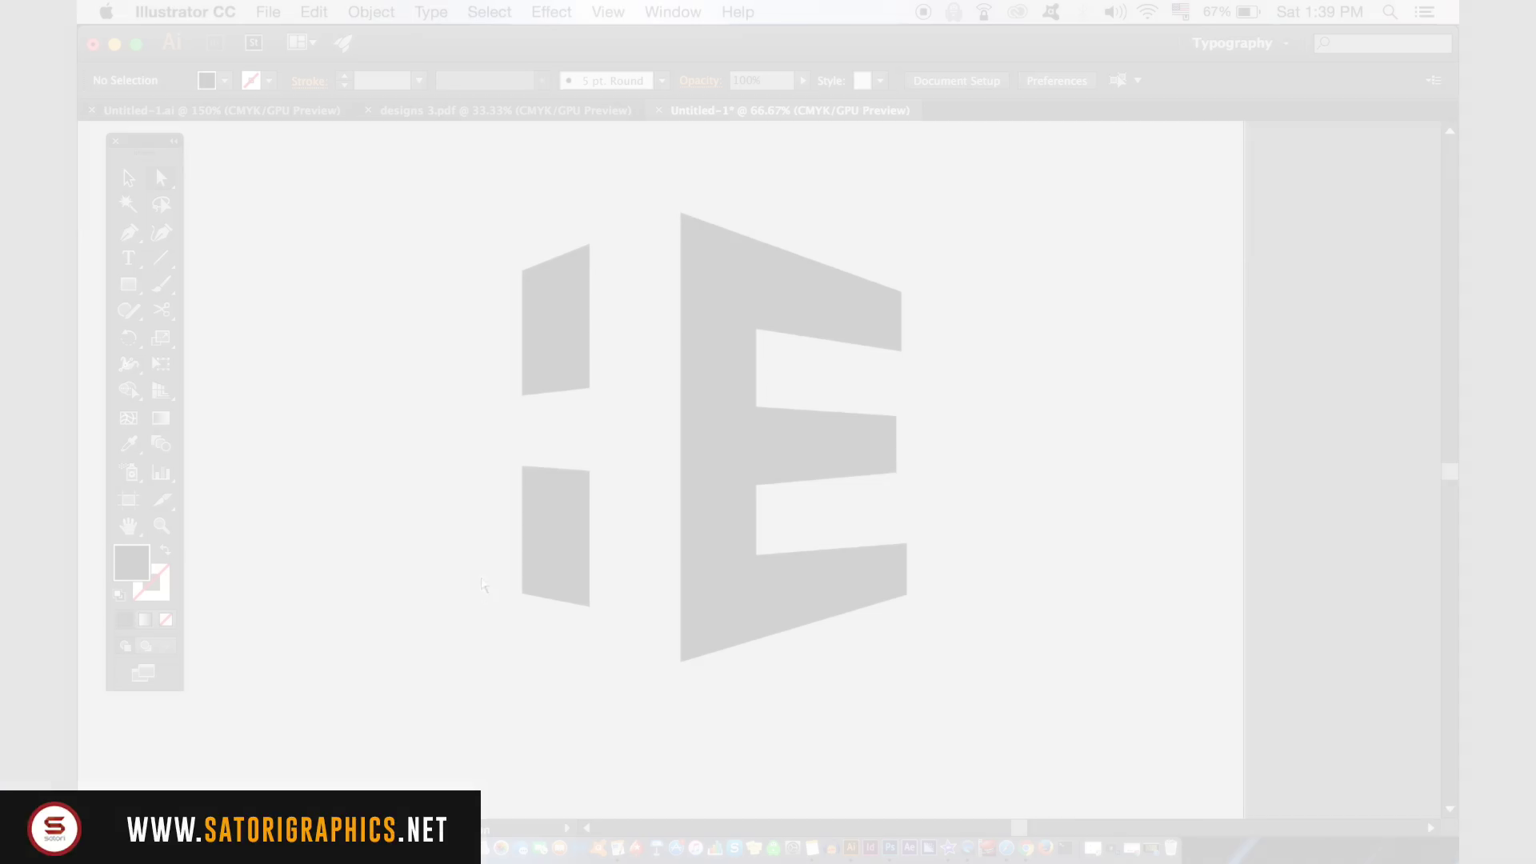
Step: Lengthen the lower block by moving both of its bottom corners slightly downward together
{"action": "left_click_drag", "start_coordinate": [676, 664], "coordinate": [580, 597]}
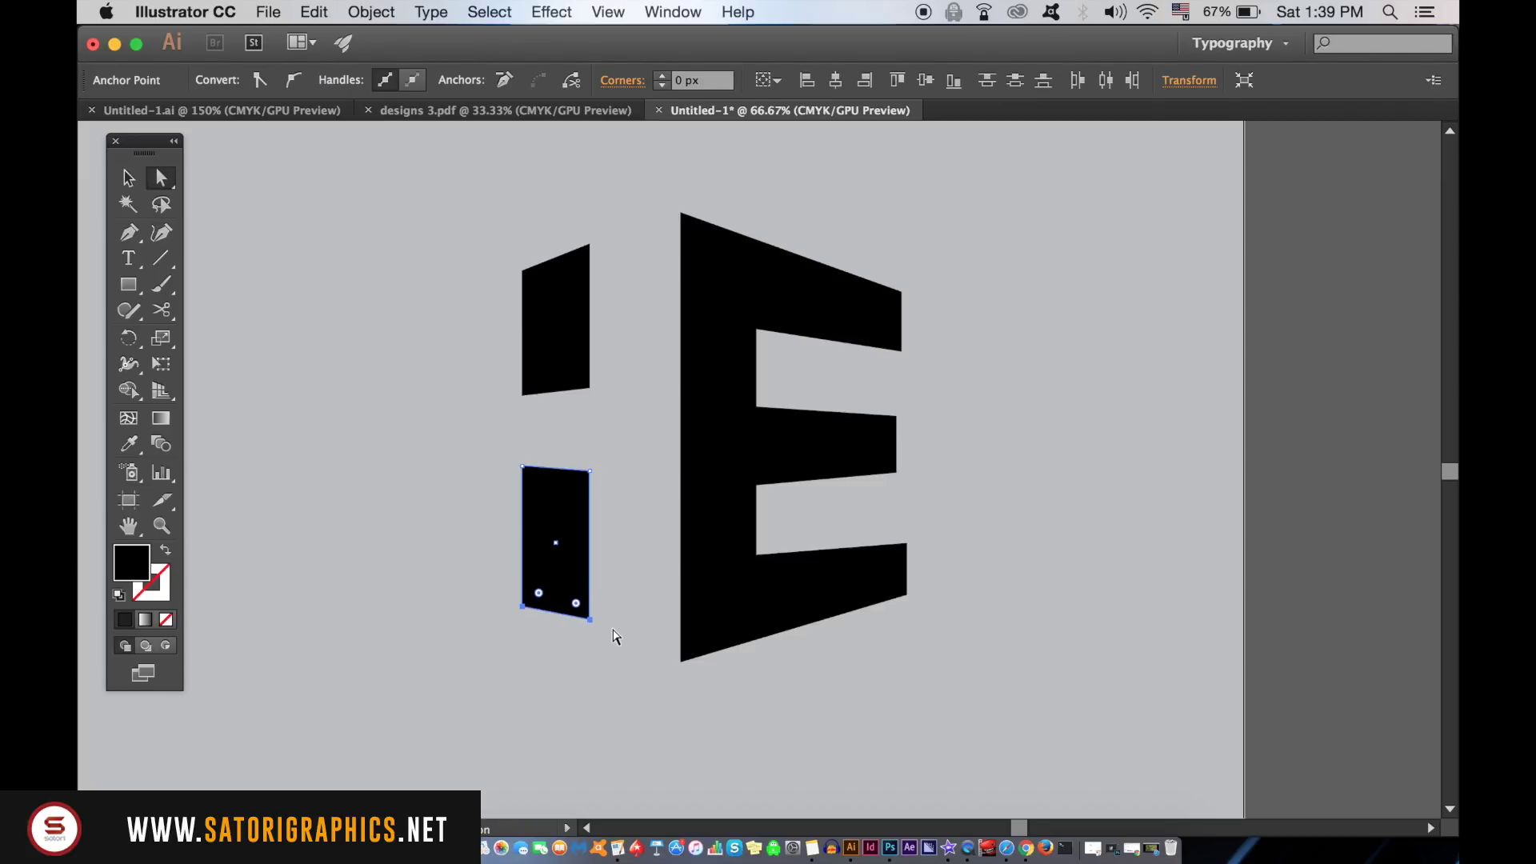
{"action": "key", "text": "Down"}
{"action": "key", "text": "Down"}
{"action": "key", "text": "Down"}
{"action": "key", "text": "Down"}
{"action": "key", "text": "Down"}
{"action": "key", "text": "Down"}
{"action": "key", "text": "Down"}
{"action": "key", "text": "Down"}
{"action": "key", "text": "Down"}
{"action": "key", "text": "Down"}
{"action": "left_click", "coordinate": [475, 502]}
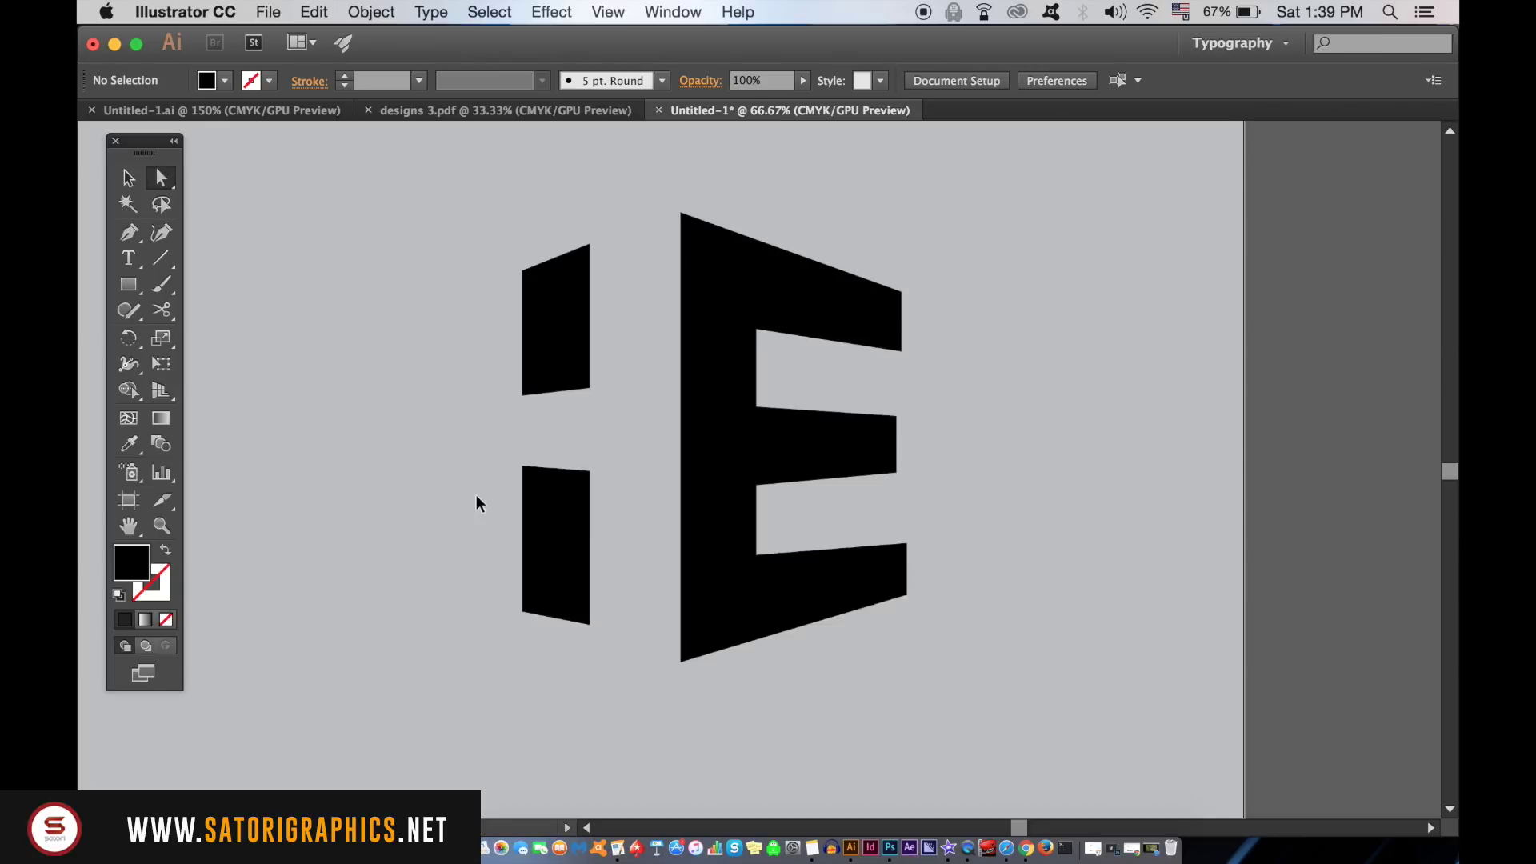
{"action": "key", "text": "super+minus"}
{"action": "key", "text": "super+minus"}
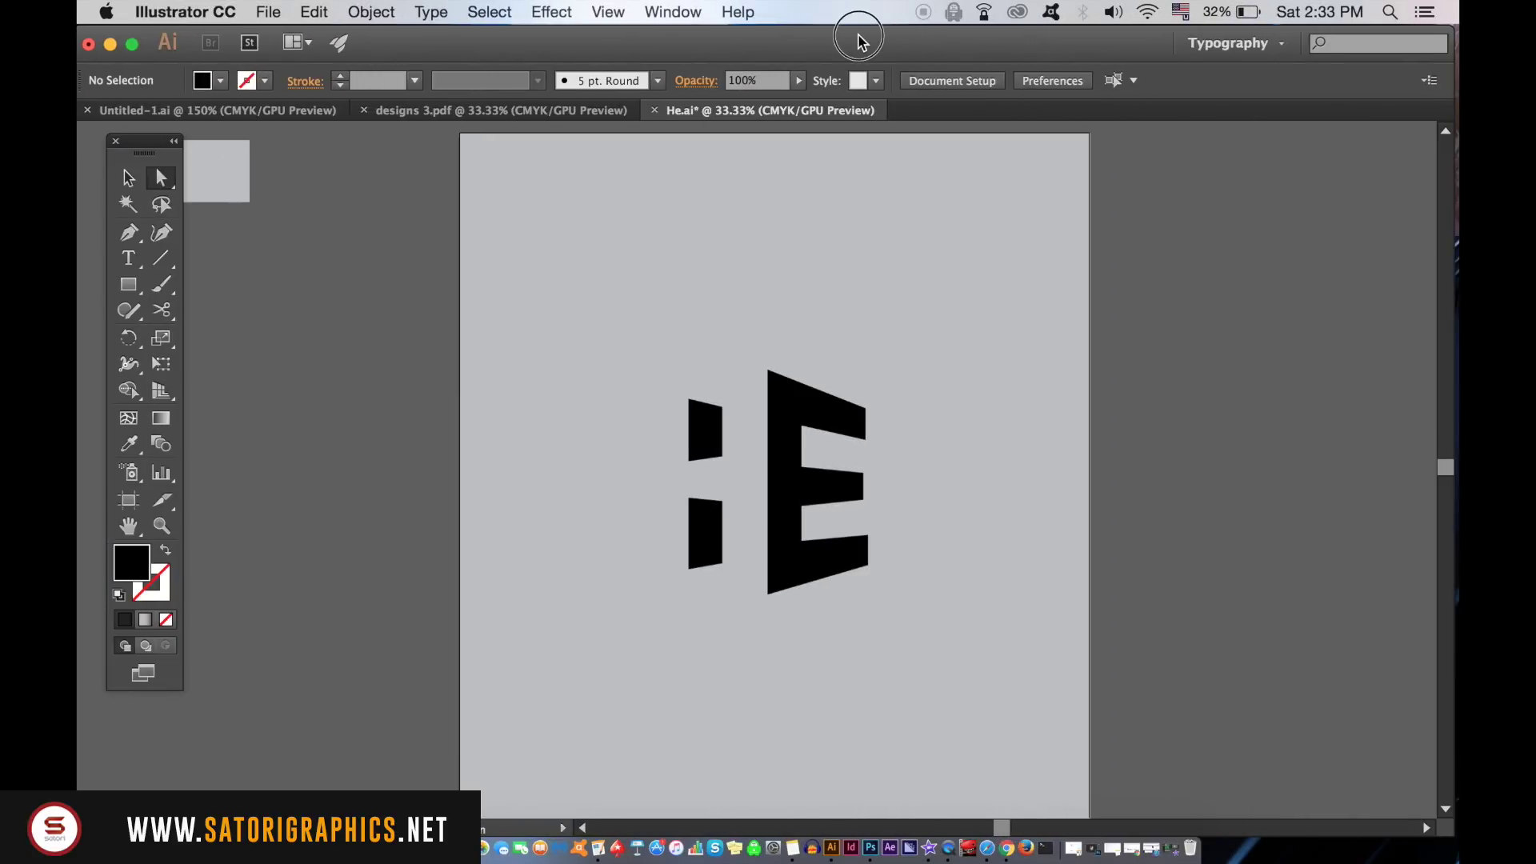
Step: Move the grey sample square clear of the toolbox and copy its fill's hex code bcbec0, leaving the colour unchanged
{"action": "left_click_drag", "start_coordinate": [858, 42], "coordinate": [861, 40]}
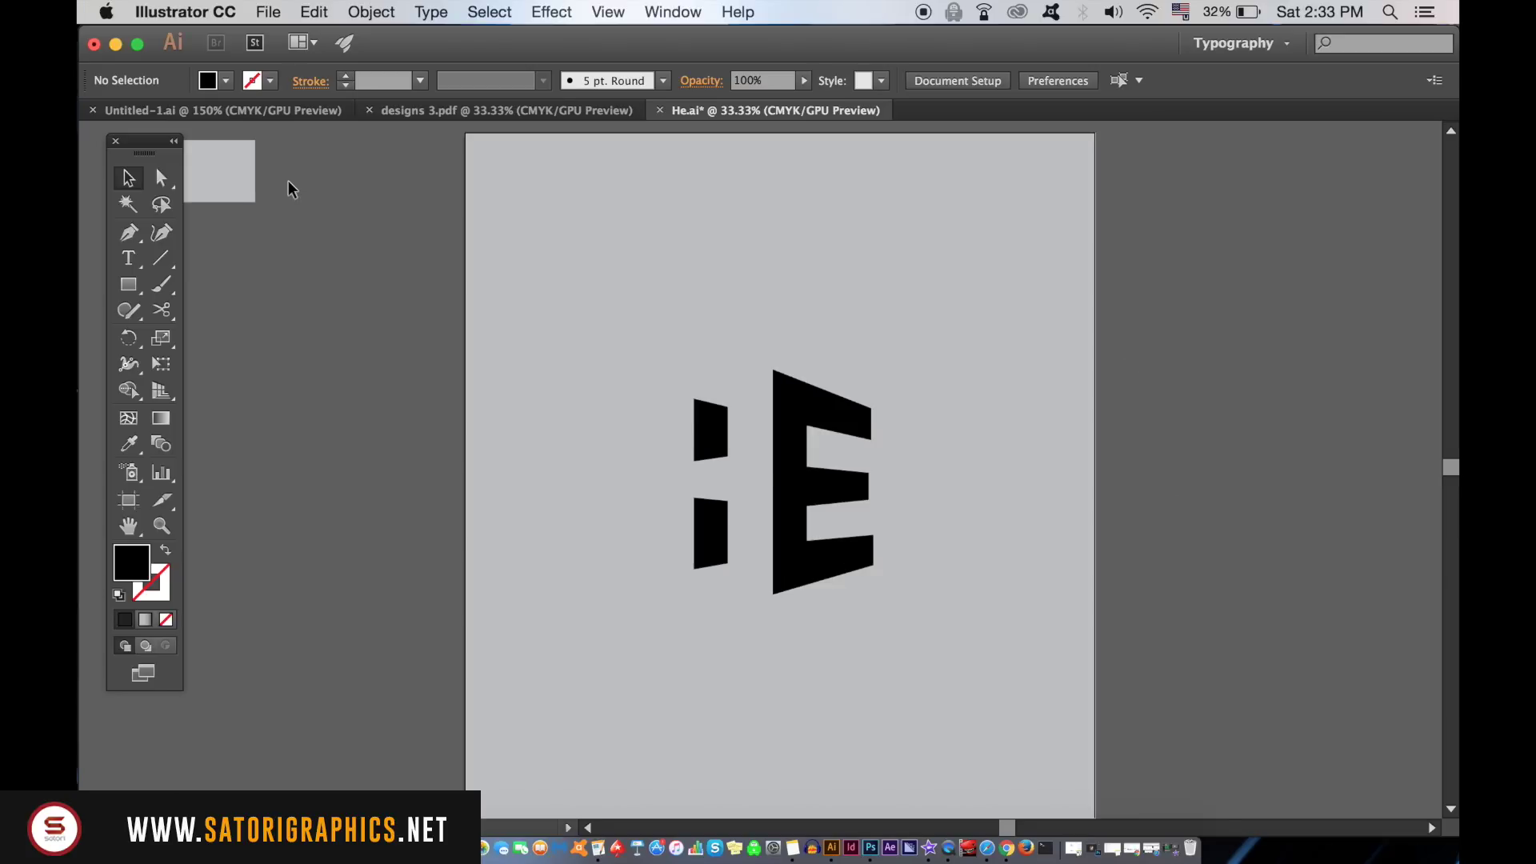
{"action": "left_click_drag", "start_coordinate": [763, 462], "coordinate": [1185, 611]}
{"action": "left_click_drag", "start_coordinate": [321, 210], "coordinate": [322, 210]}
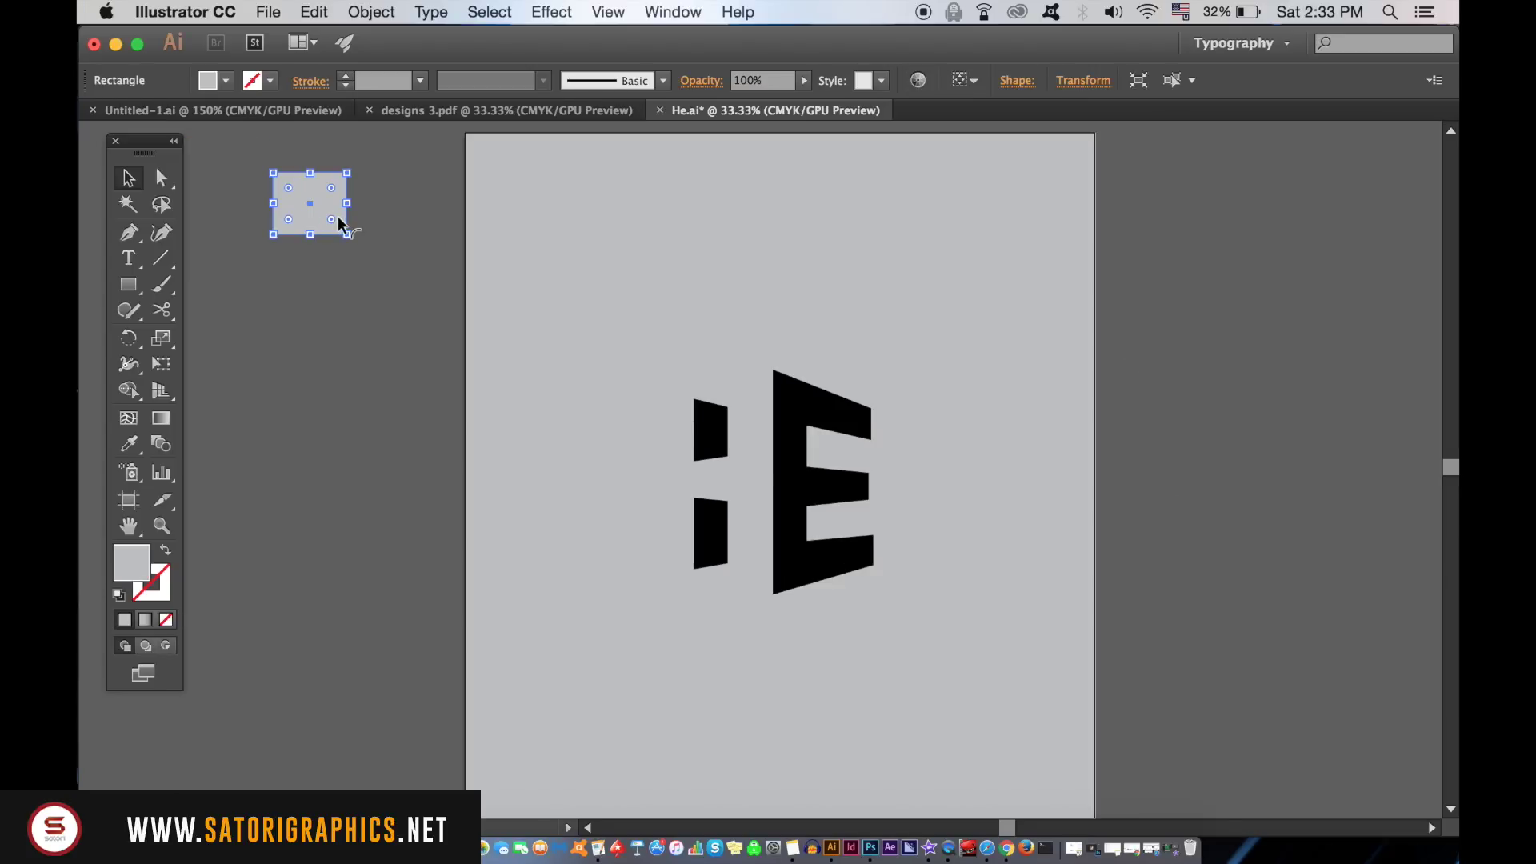
{"action": "double_click", "coordinate": [134, 568]}
{"action": "double_click", "coordinate": [1192, 672]}
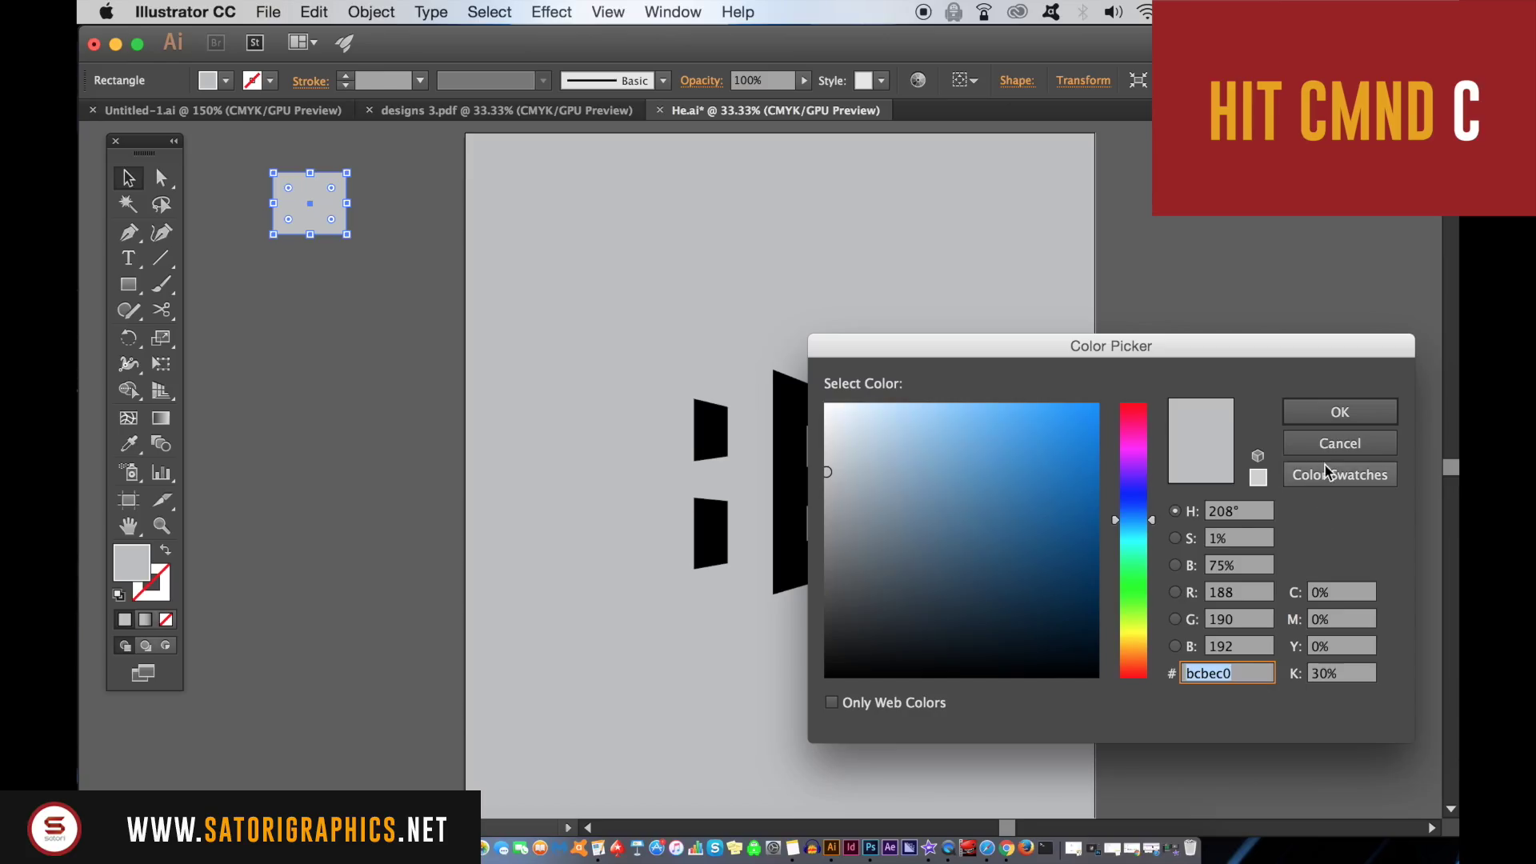
{"action": "left_click", "coordinate": [1337, 443]}
{"action": "left_click", "coordinate": [298, 498]}
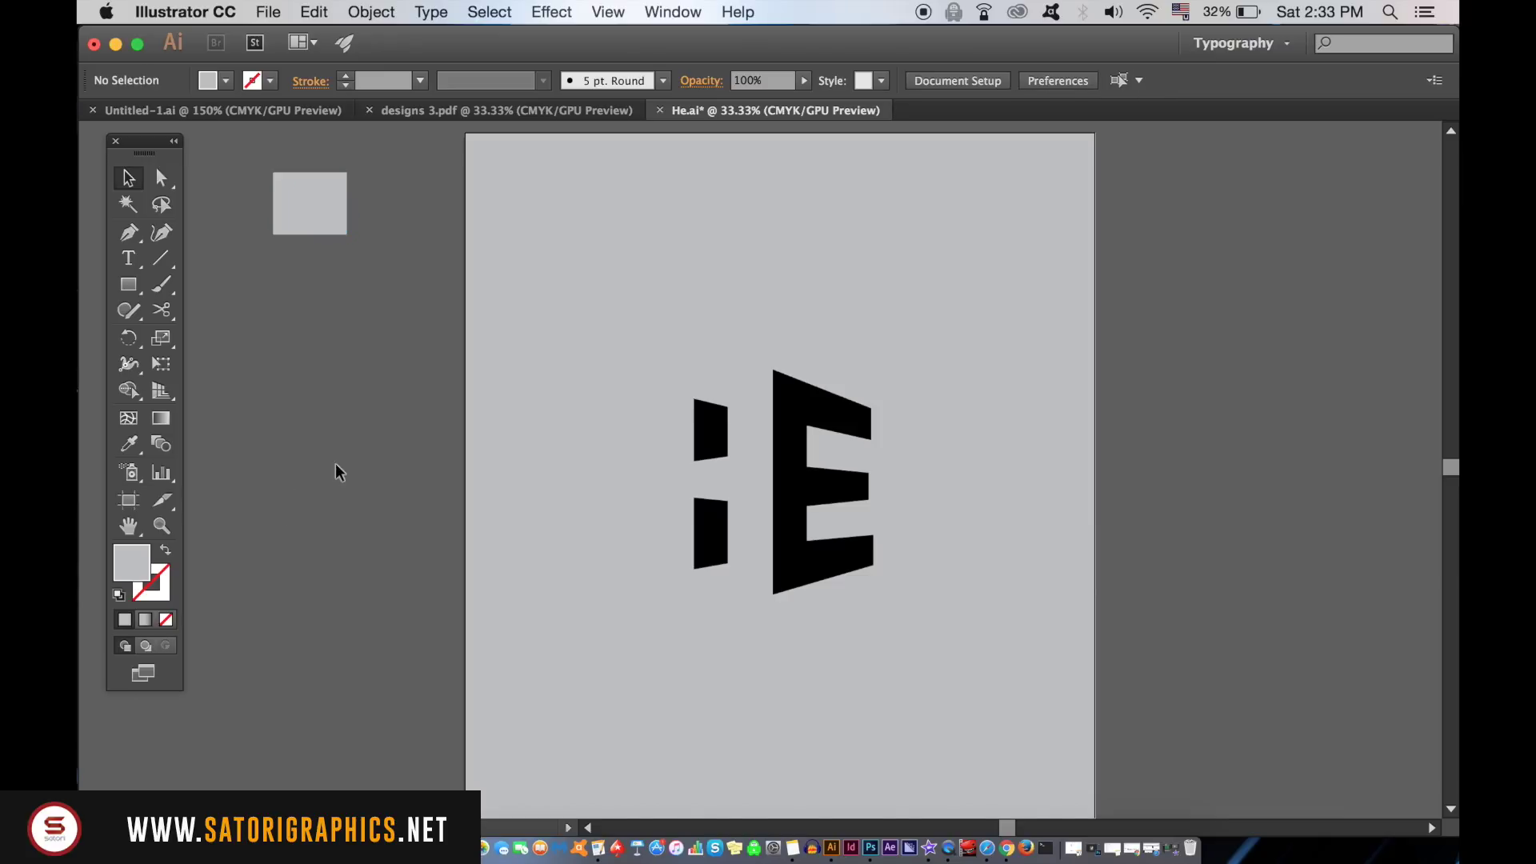
Step: Draw a closed four-sided shadow shape with the Pen tool, extending from the E's bottom edge down and to the right
{"action": "left_click", "coordinate": [130, 236]}
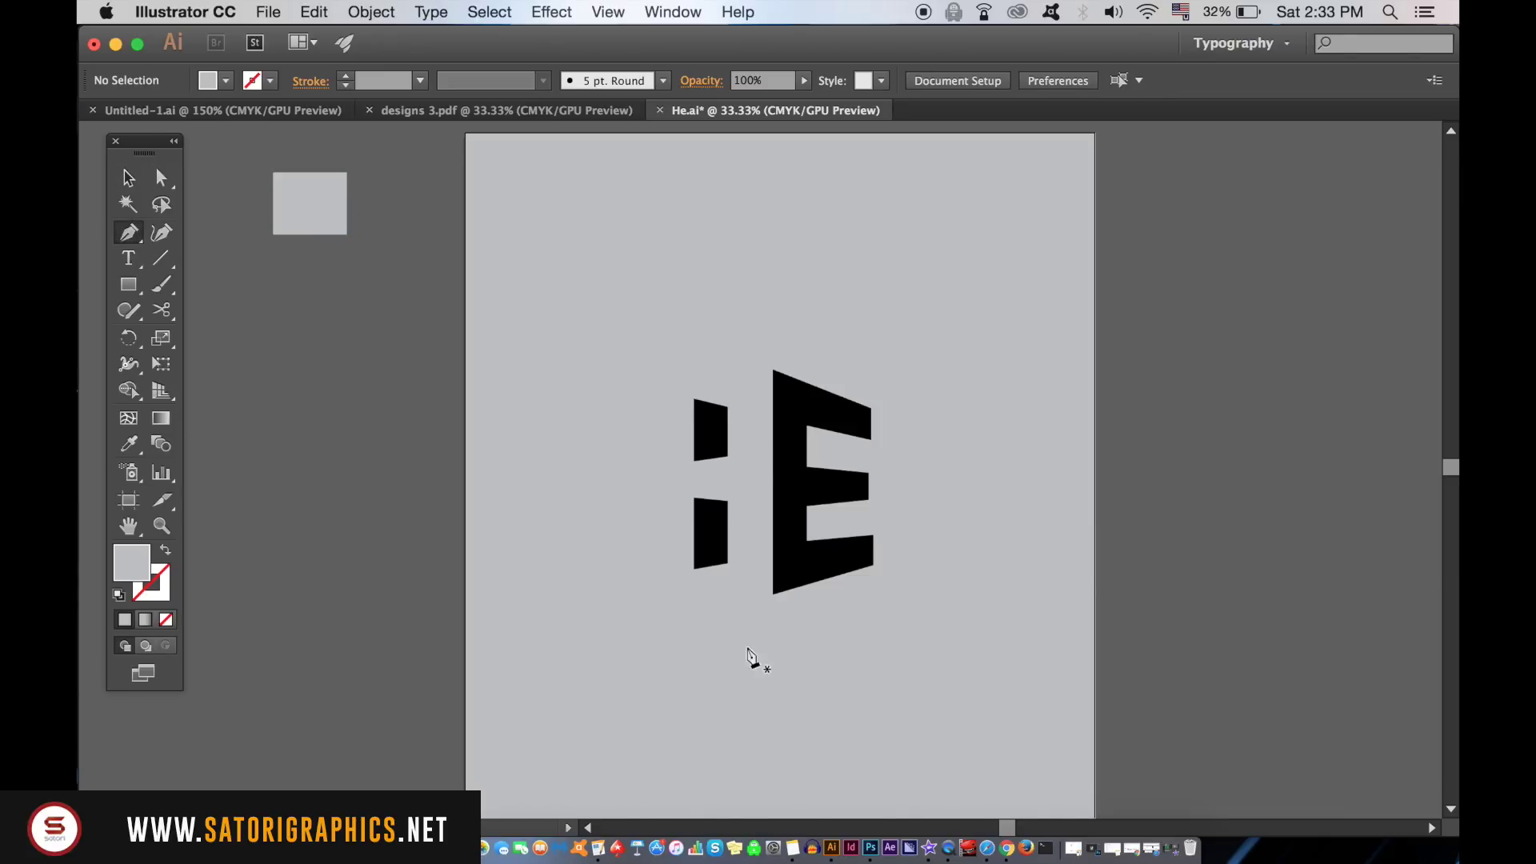
{"action": "left_click", "coordinate": [773, 594]}
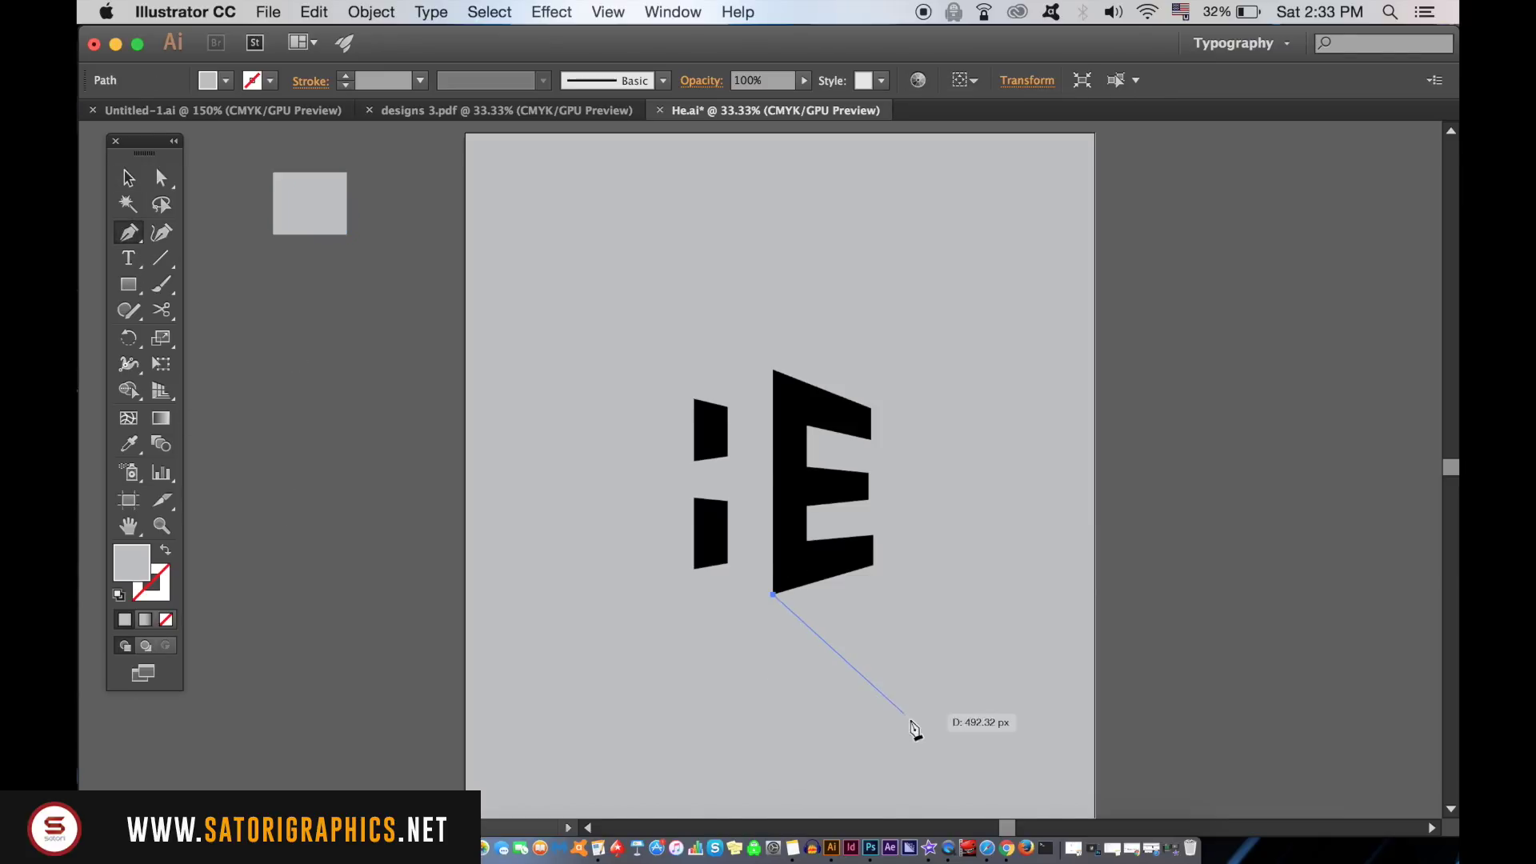
{"action": "left_click", "coordinate": [867, 650]}
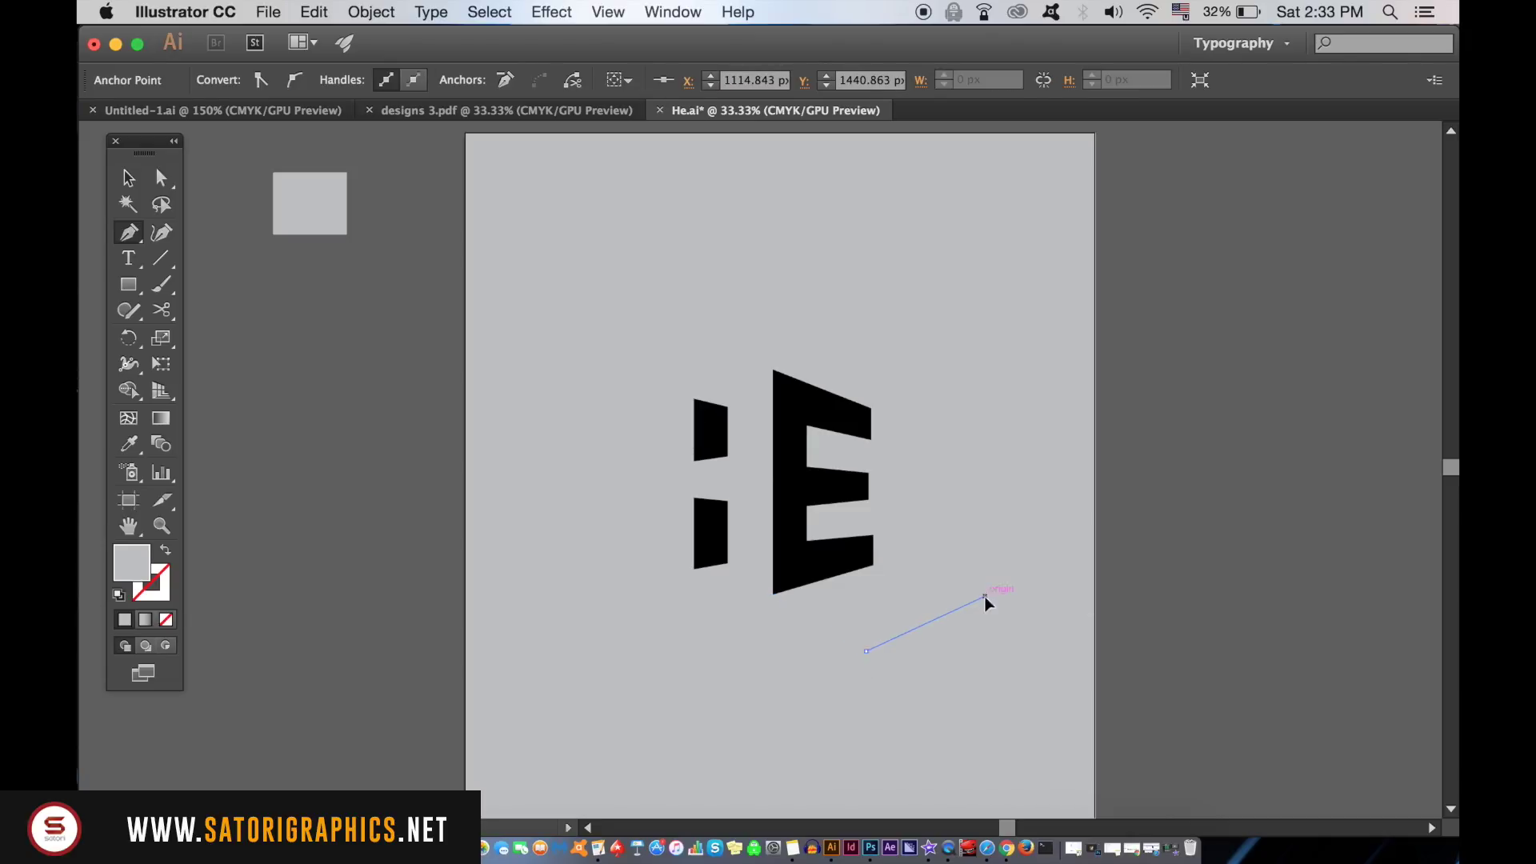
{"action": "left_click", "coordinate": [773, 596]}
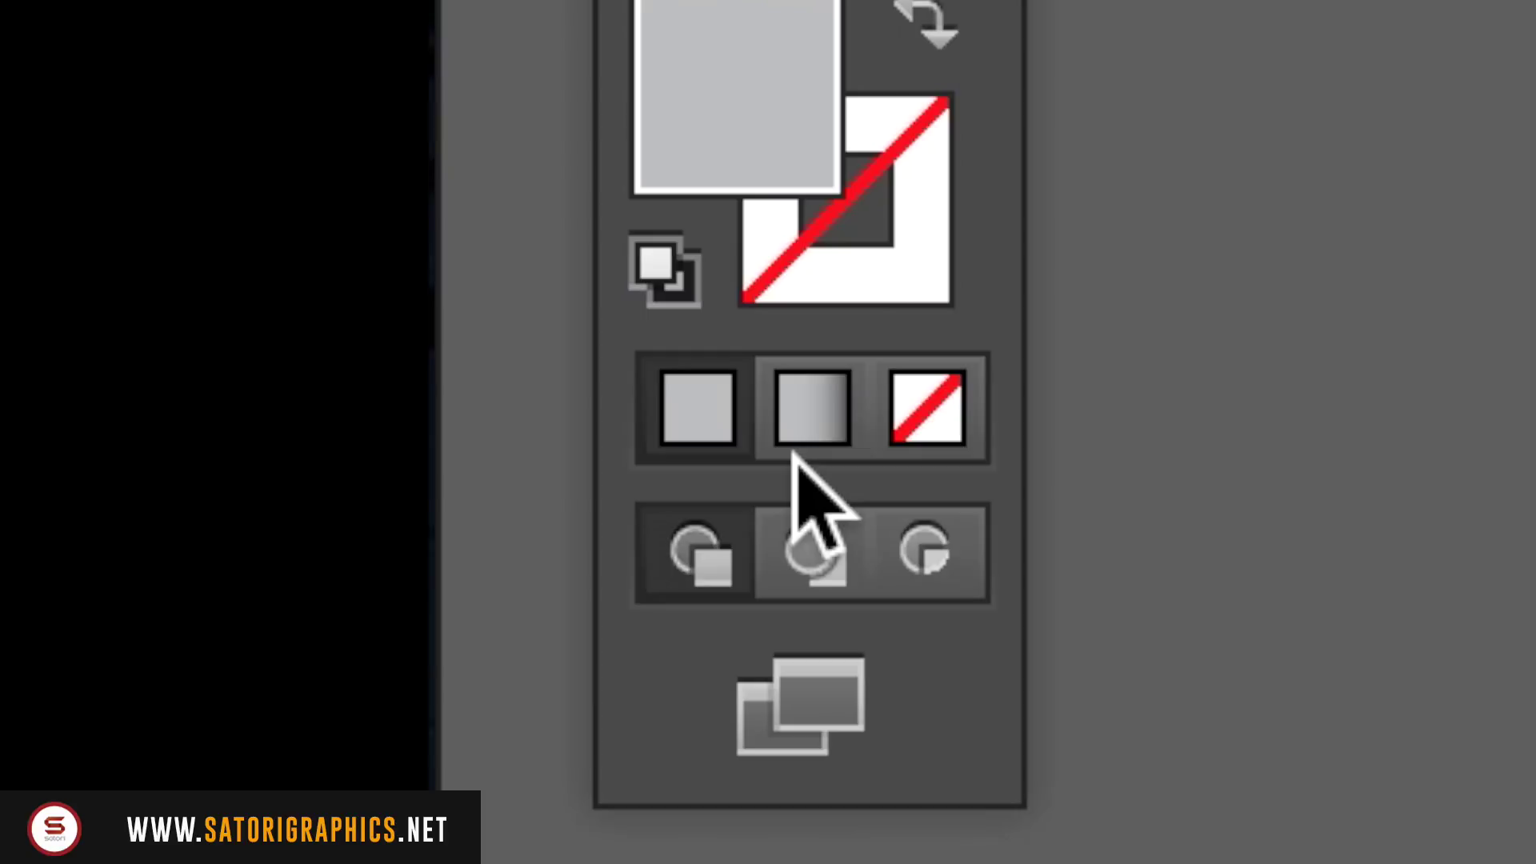
Step: Fill the shadow shape with a linear gradient at 105° and set its light stop to the copied hex colour bcbec0
{"action": "left_click", "coordinate": [810, 416]}
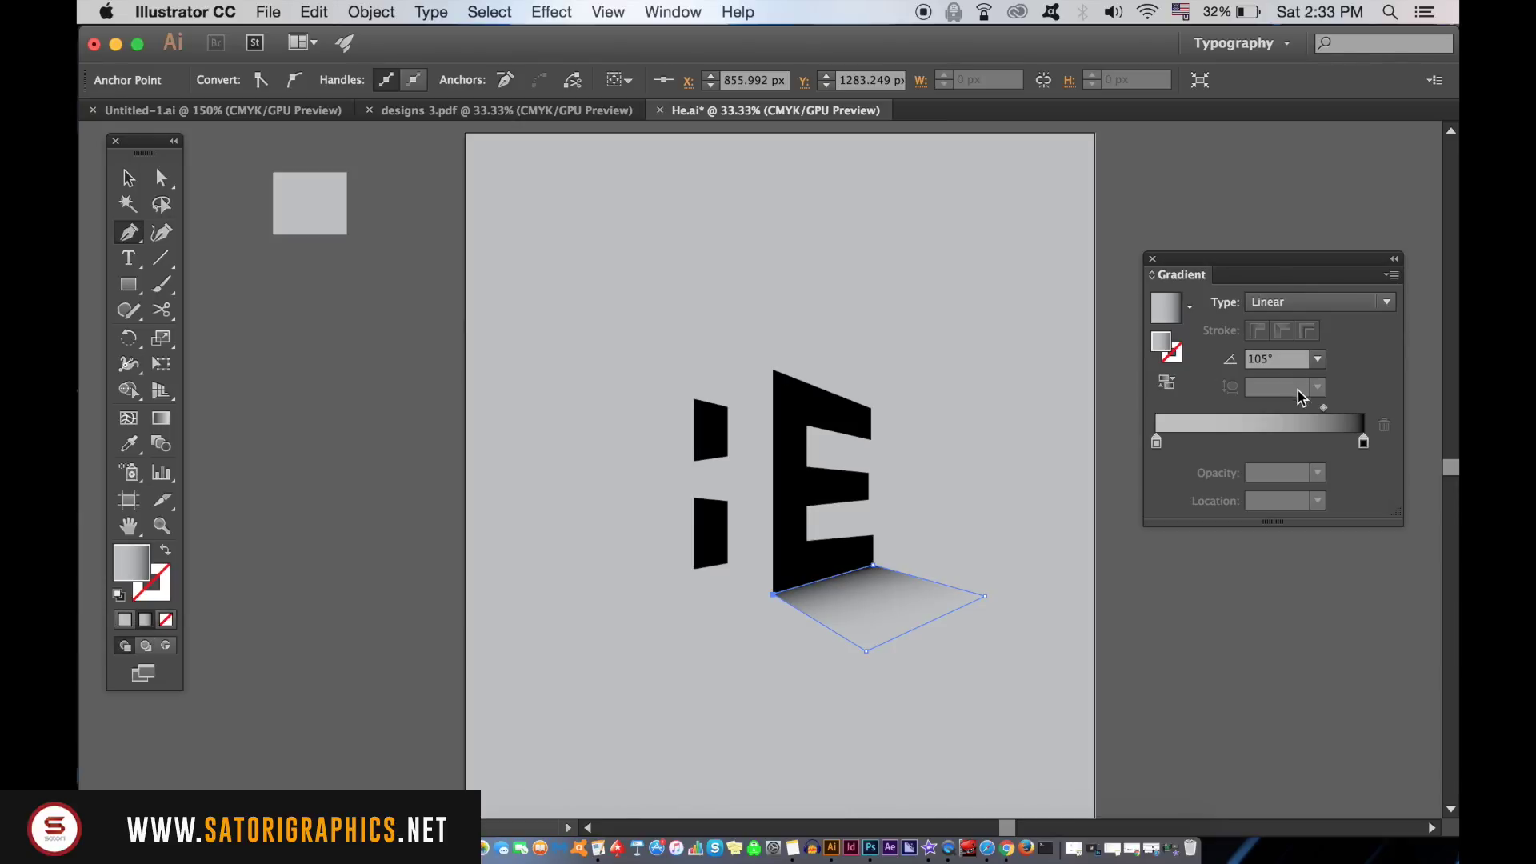
{"action": "double_click", "coordinate": [1156, 441]}
{"action": "left_click", "coordinate": [1360, 465]}
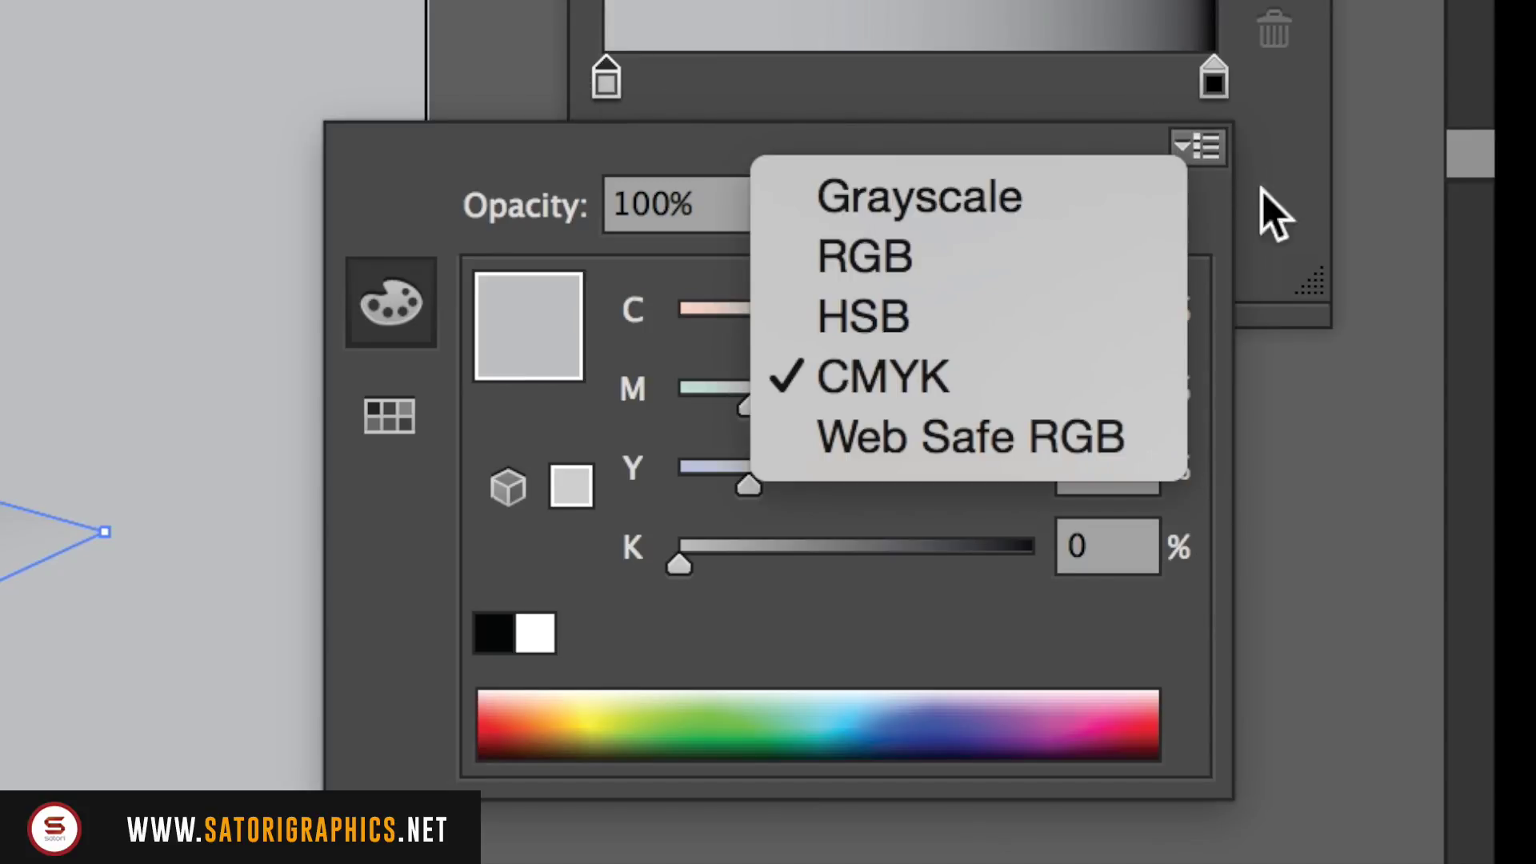
{"action": "left_click", "coordinate": [1041, 282]}
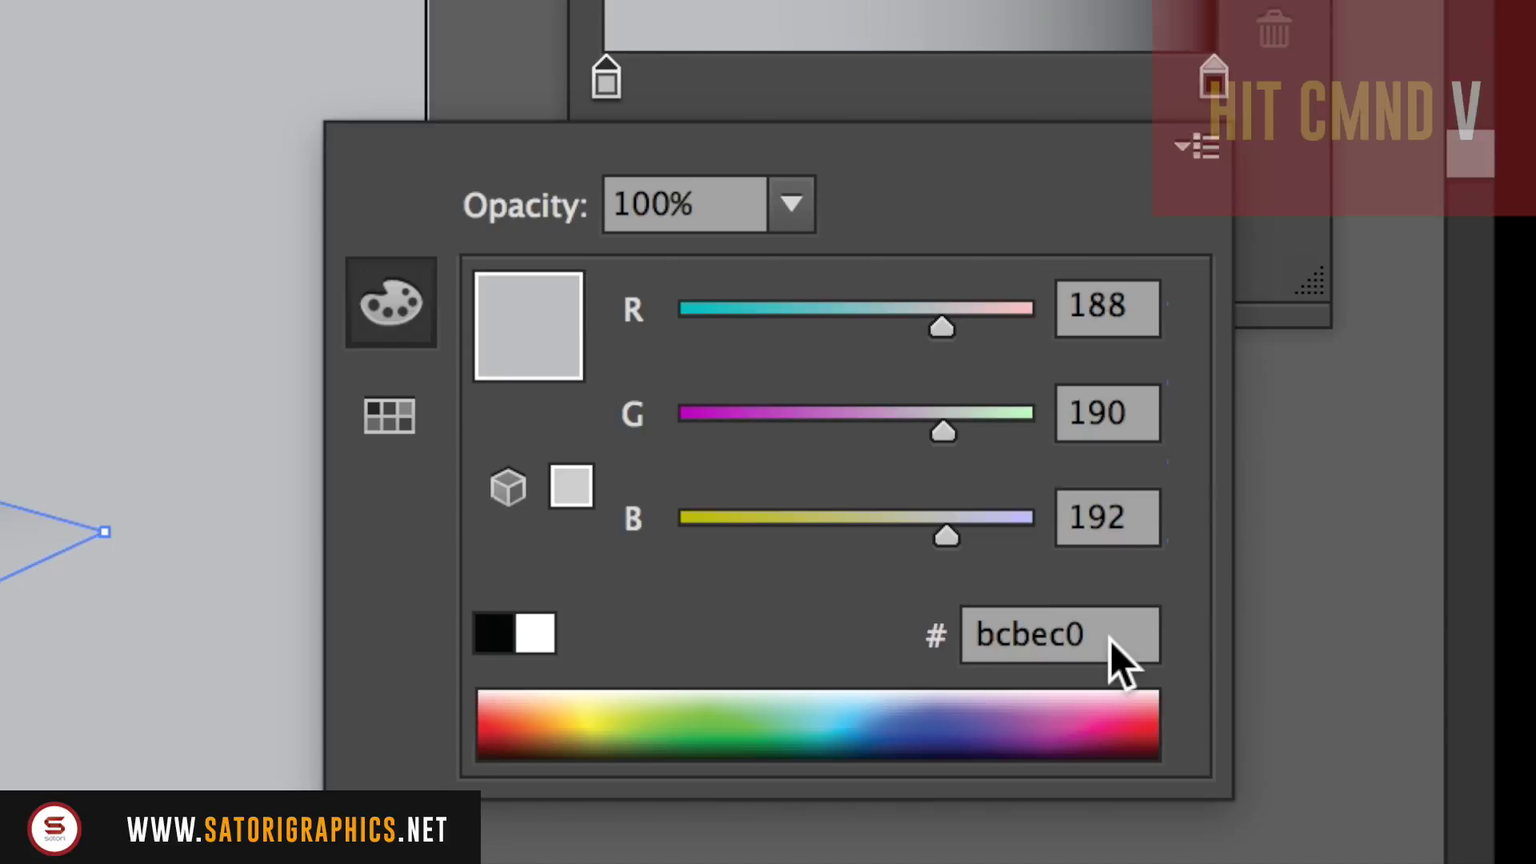
{"action": "left_click_drag", "start_coordinate": [1109, 638], "coordinate": [863, 640]}
{"action": "type", "text": "bcbec0"}
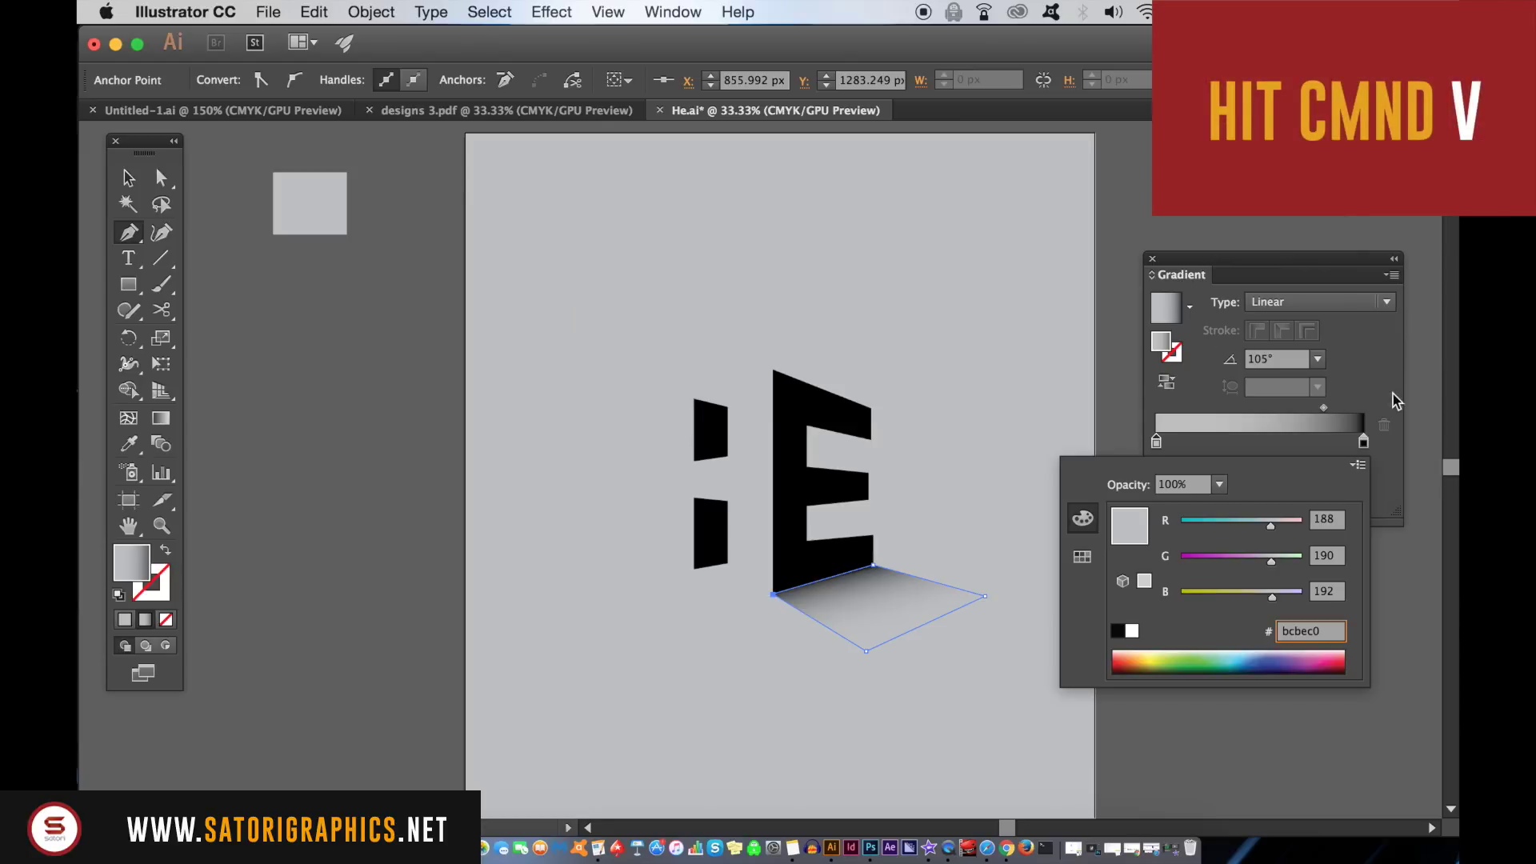
{"action": "key", "text": "Return"}
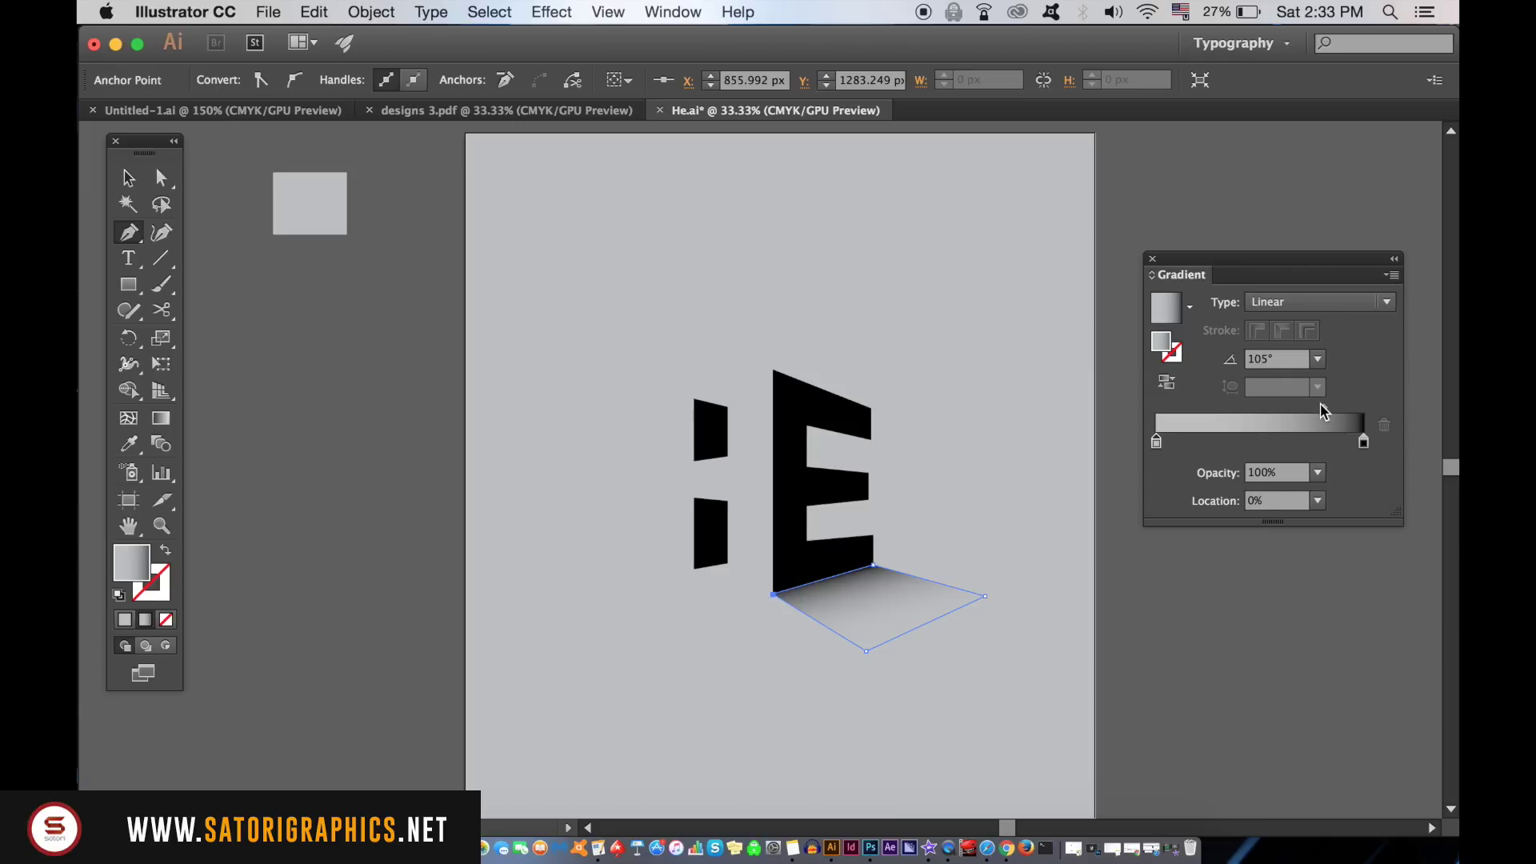
Step: Shift the shadow gradient's midpoint to 82.82% and deselect the shape
{"action": "mouse_move", "coordinate": [1324, 411]}
{"action": "left_mouse_down"}
{"action": "mouse_move", "coordinate": [1280, 408]}
{"action": "mouse_move", "coordinate": [1330, 413]}
{"action": "left_mouse_up"}
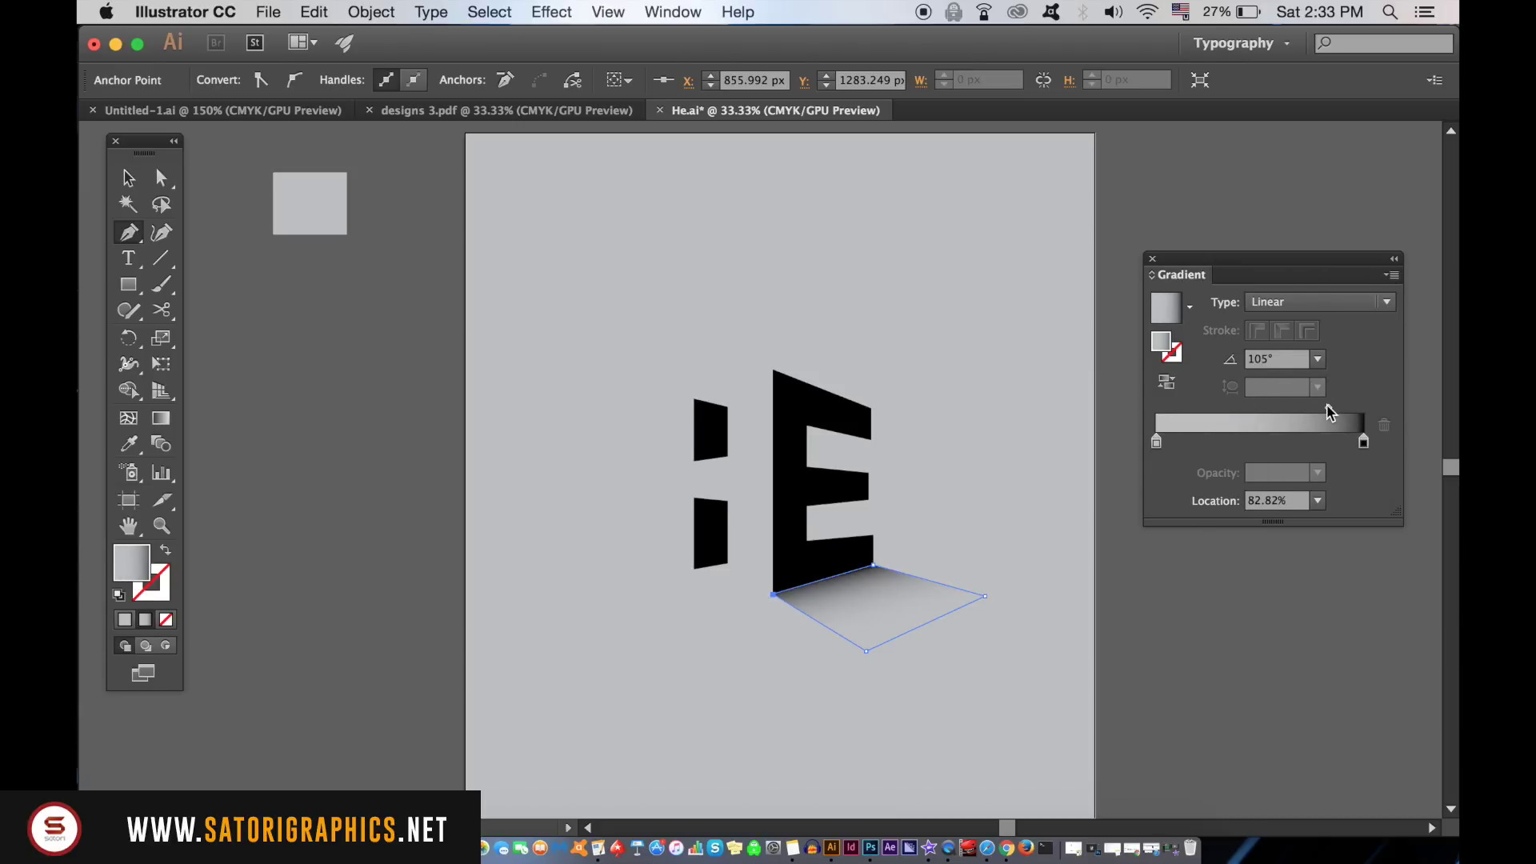
{"action": "left_click", "coordinate": [128, 178]}
{"action": "left_click", "coordinate": [432, 430]}
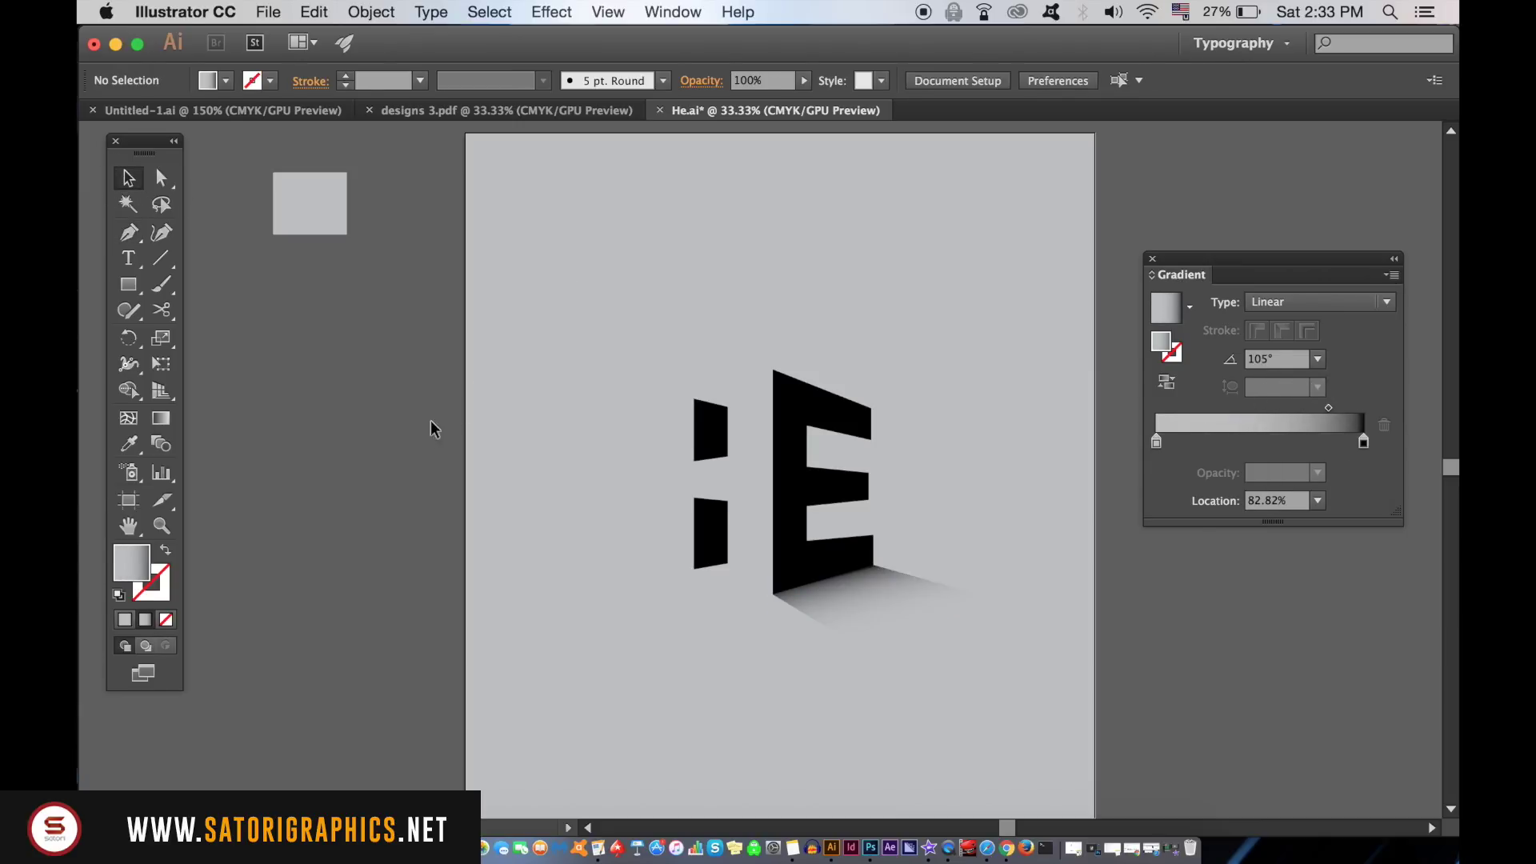